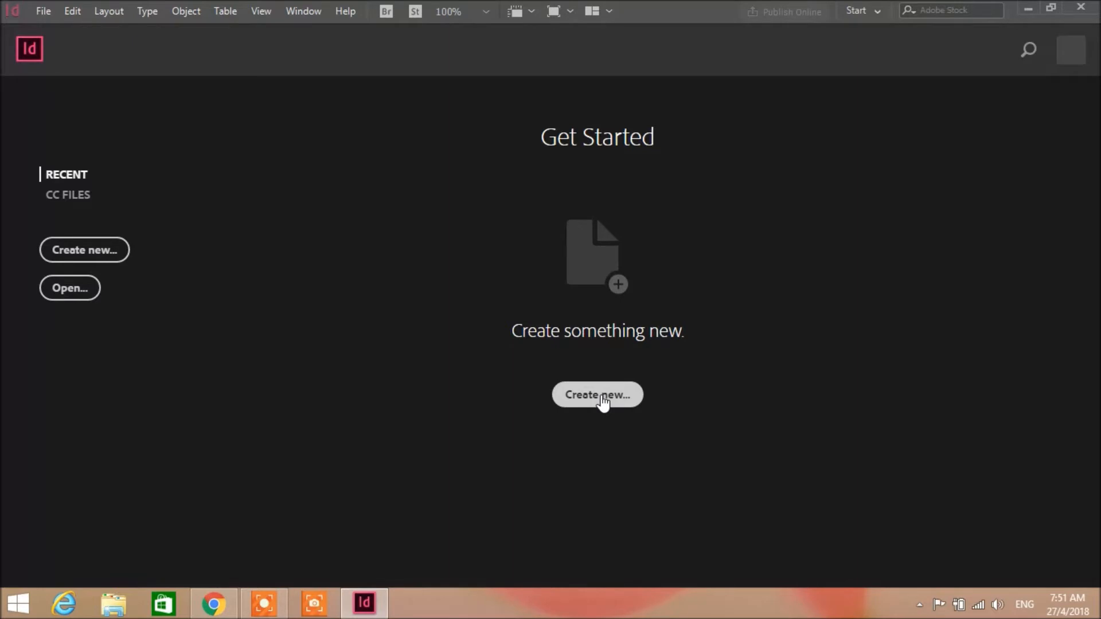
Create a new portrait A4 print document, 210 x 297 mm, with one page and facing pages on.
click(628, 399)
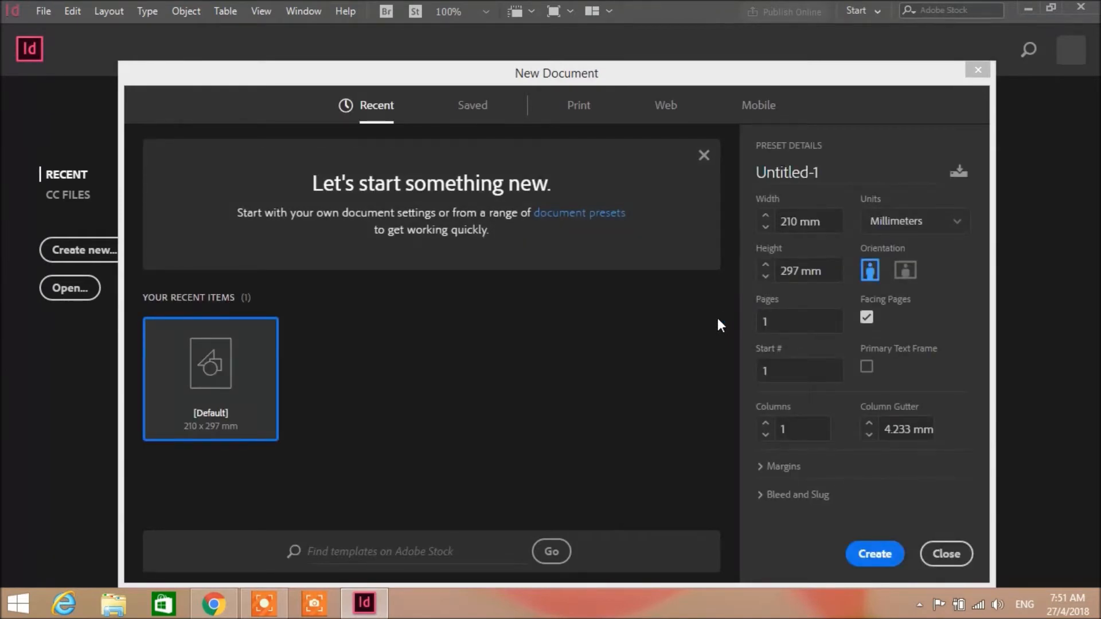
click(577, 218)
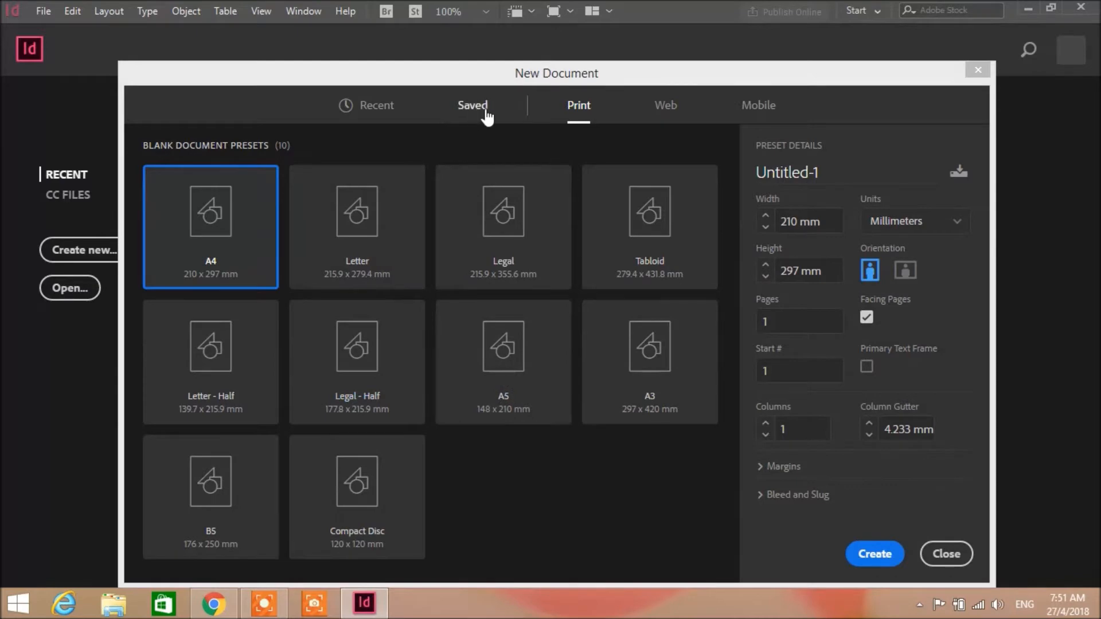
click(665, 122)
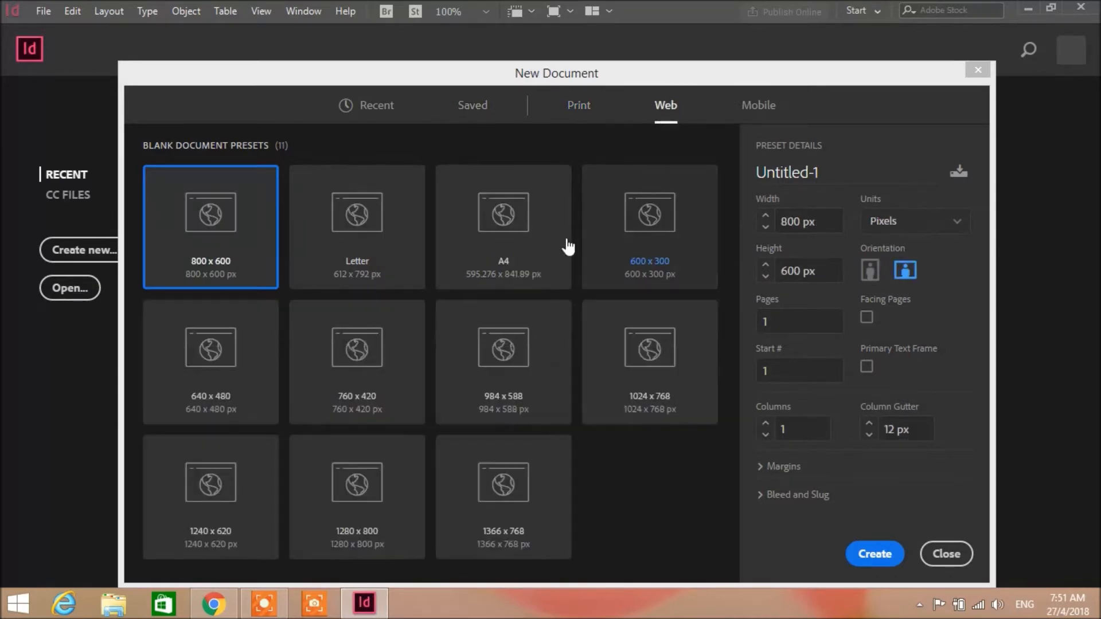
click(759, 118)
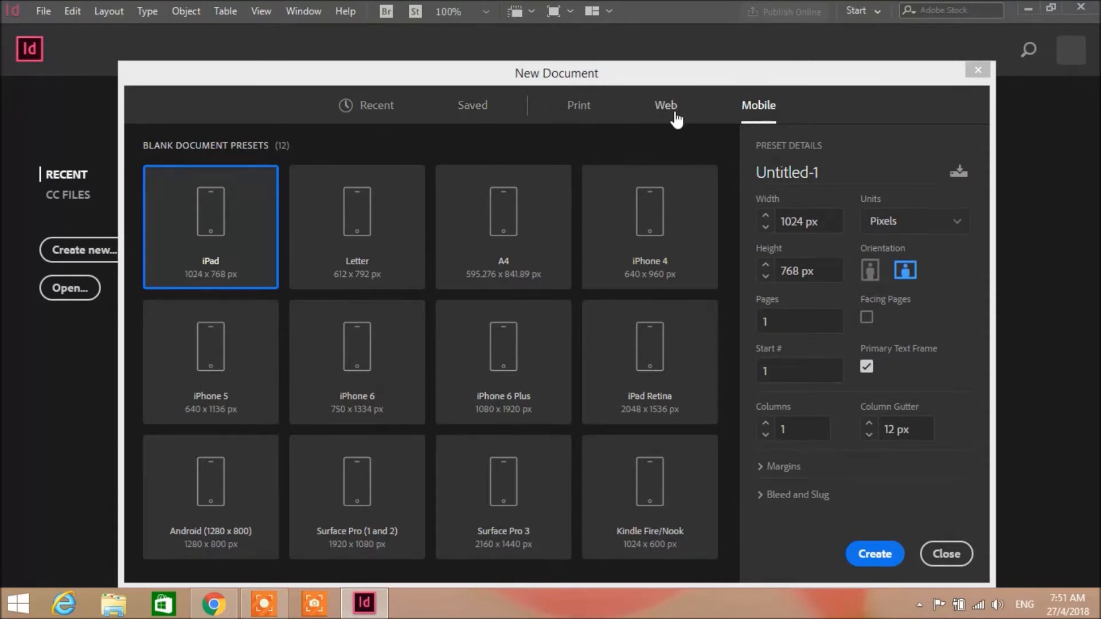
click(579, 109)
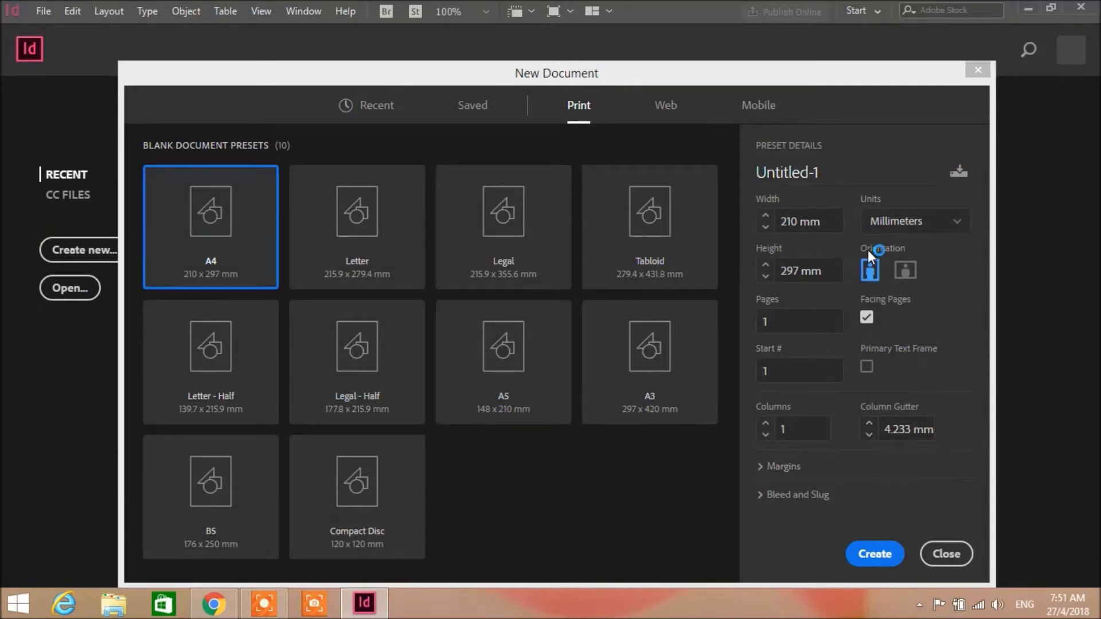
click(871, 281)
click(875, 554)
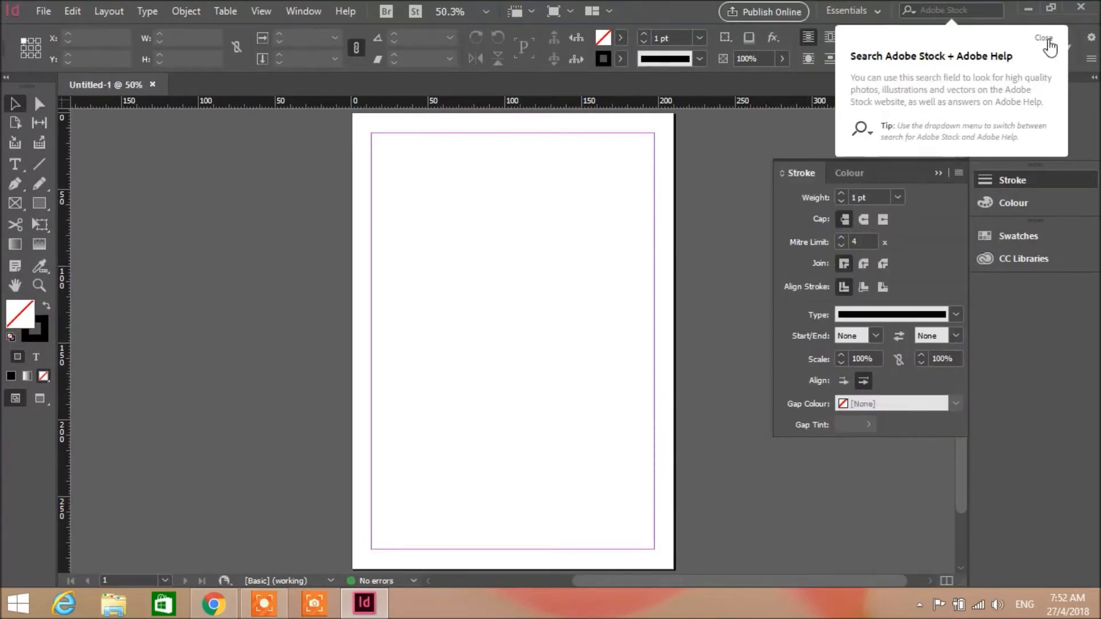
Dismiss the Adobe Stock search tip and bring up the Colour settings.
click(1044, 38)
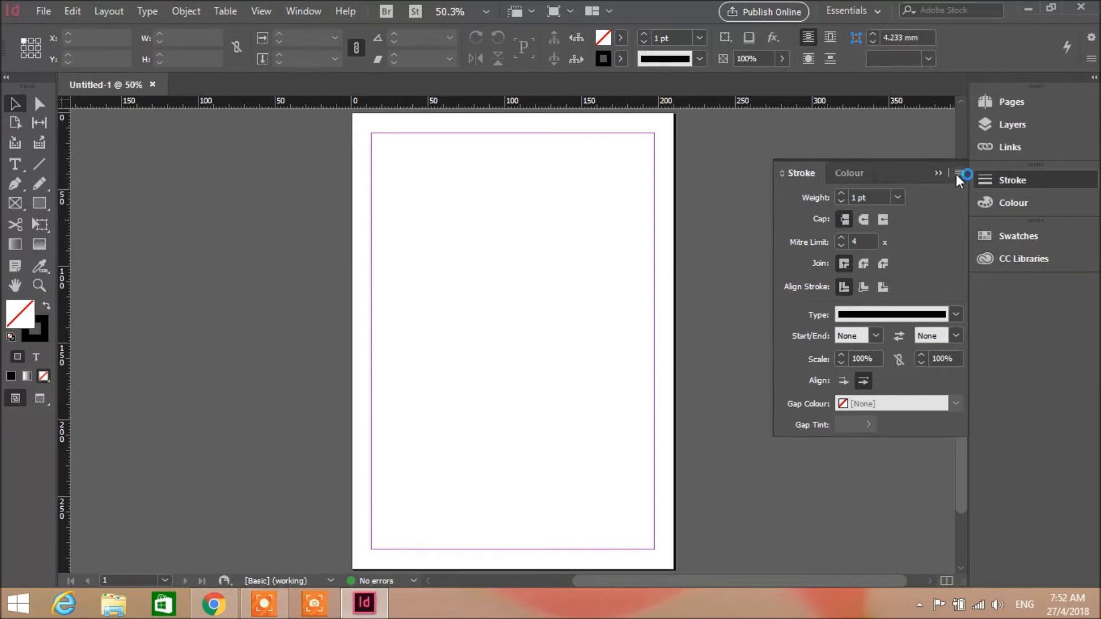
click(1031, 134)
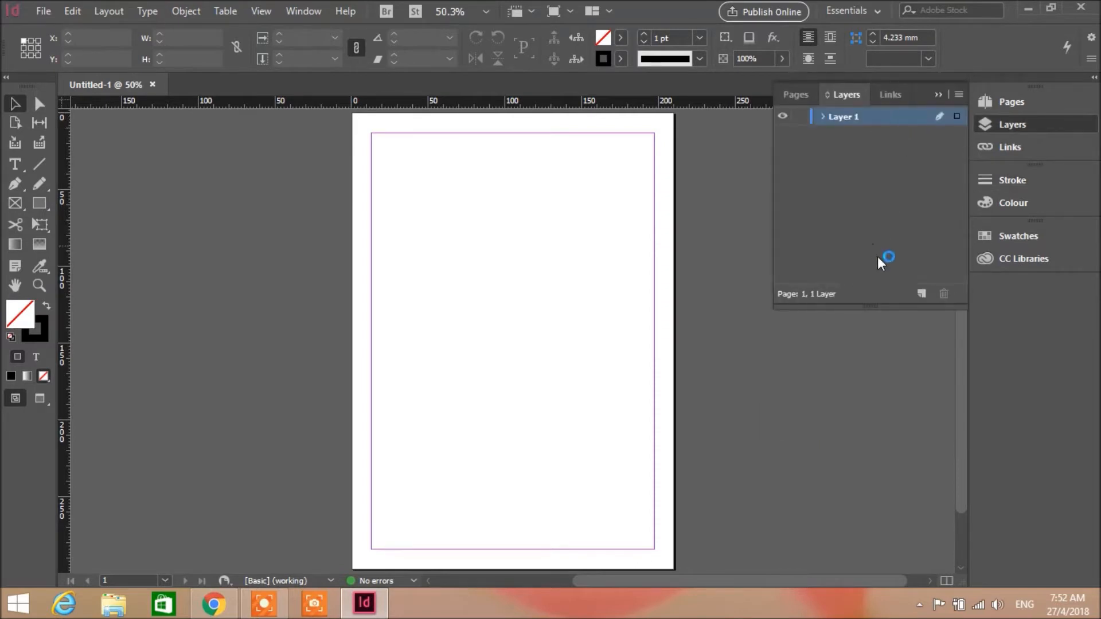
click(1052, 206)
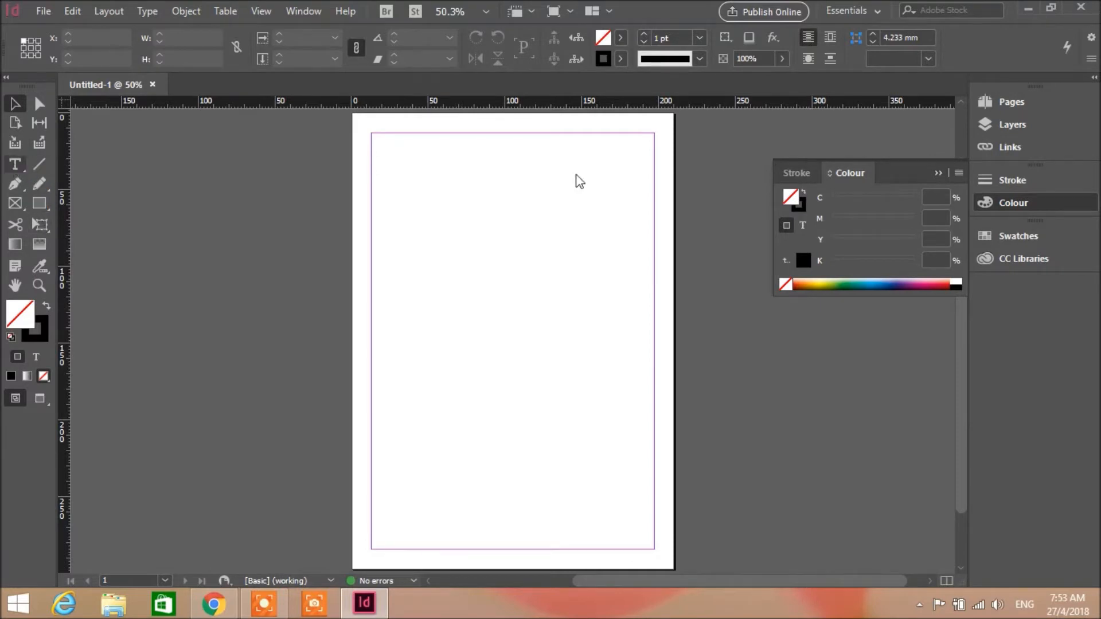
Draw a text frame about 100 mm wide and 70 mm high near the page's upper-left margin corner.
key(t)
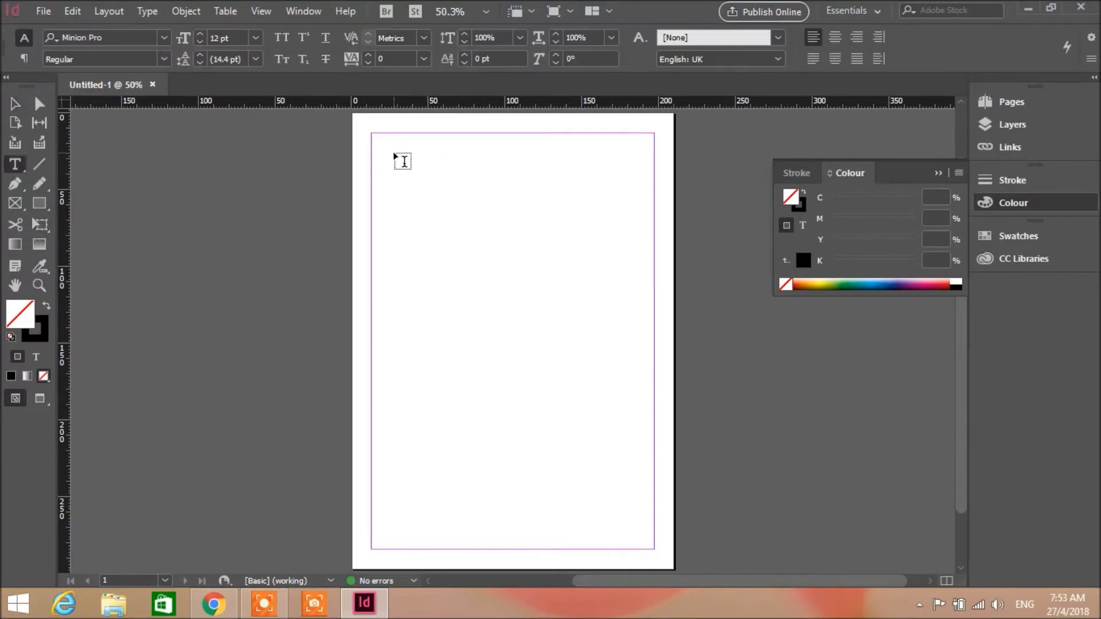
drag(554, 258, 401, 151)
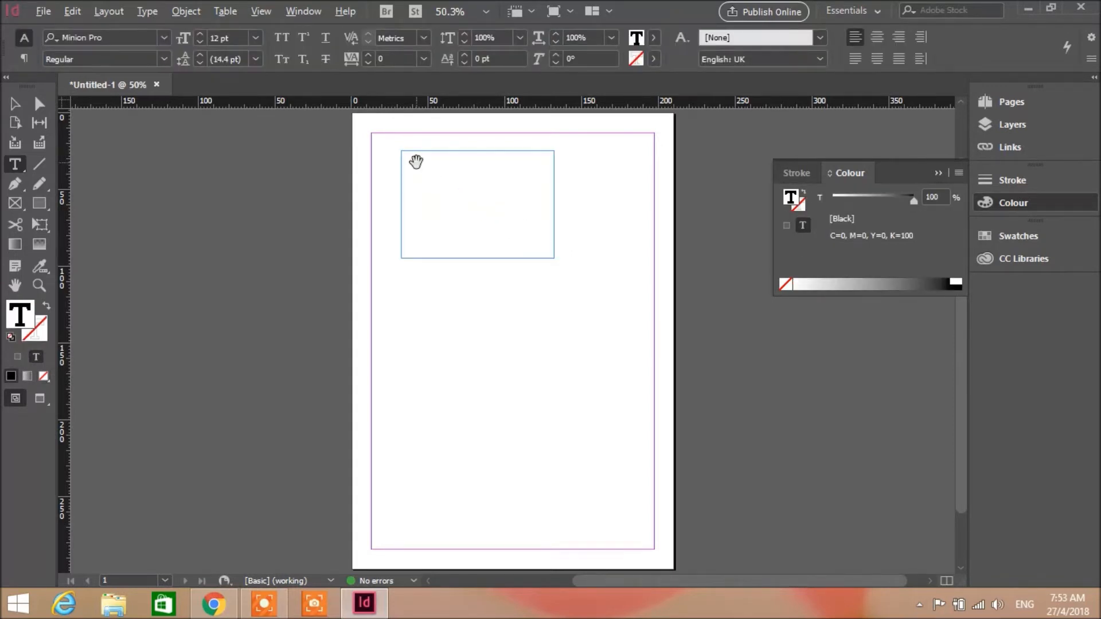
scroll(417, 161, up, 5)
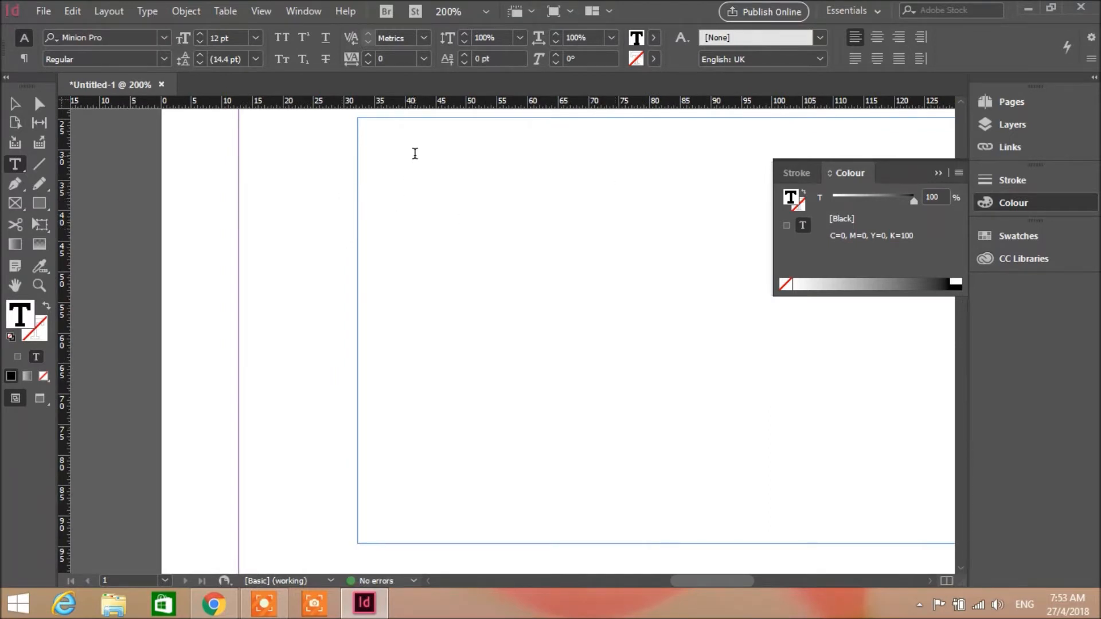
scroll(499, 148, up, 3)
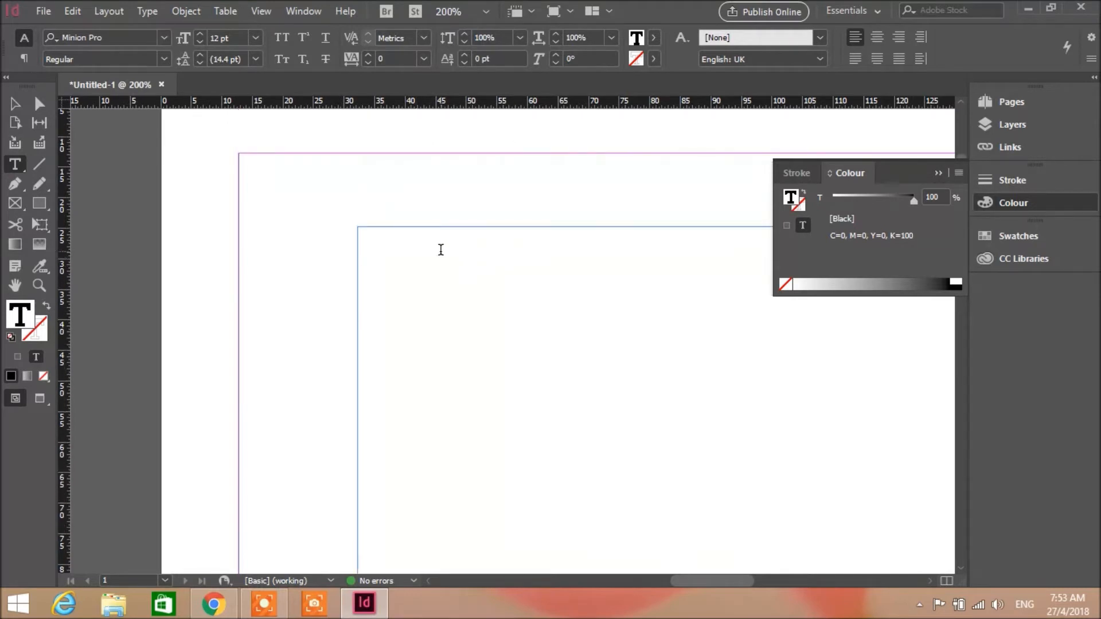
key(Left)
key(Left)
key(Left)
key(Left)
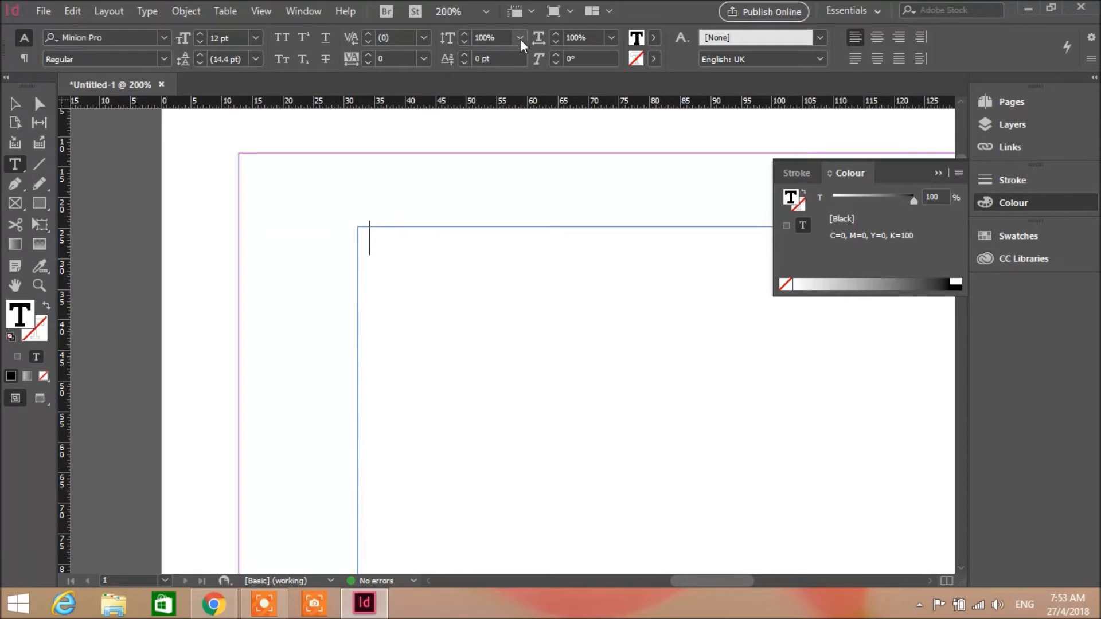
Set the font in the empty text frame to Alien Resurrection.
click(164, 37)
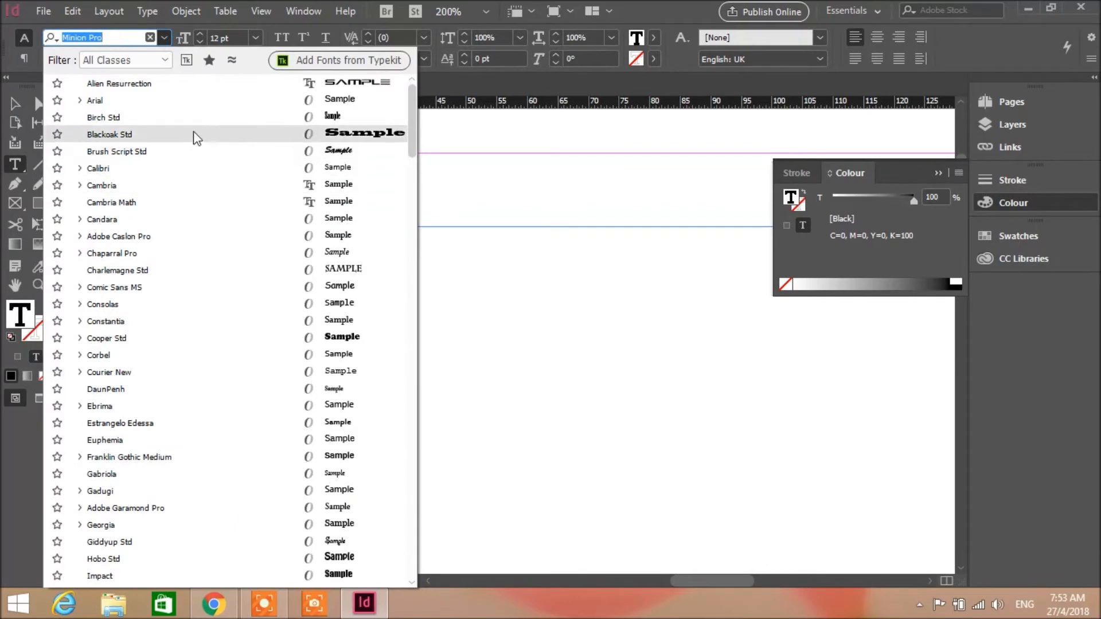
click(246, 86)
text(G)
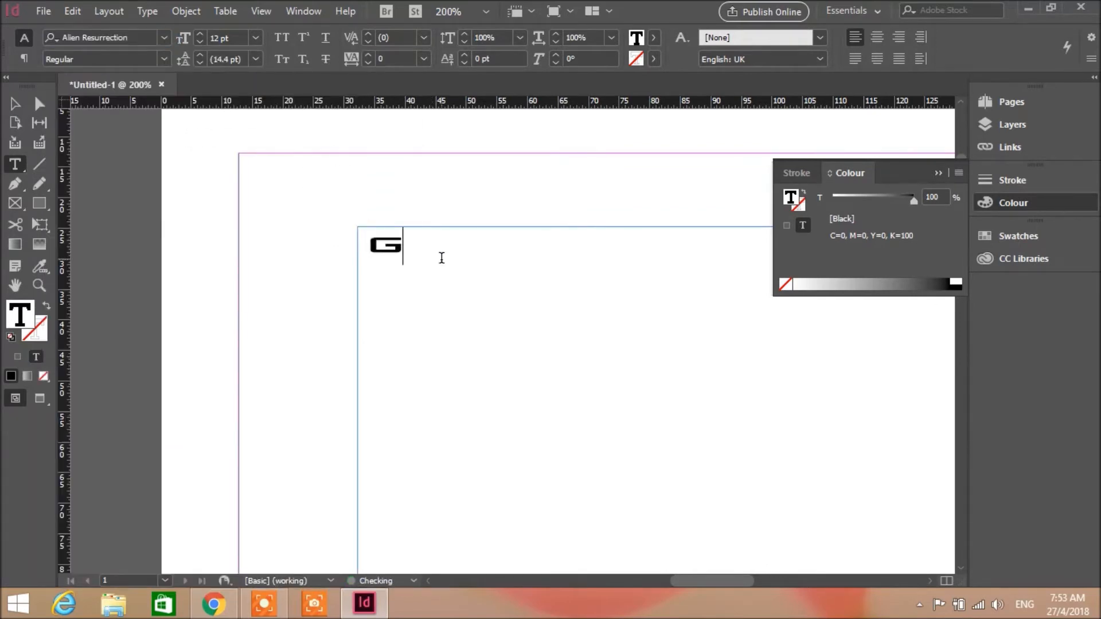
text(GRG)
key(BackSpace)
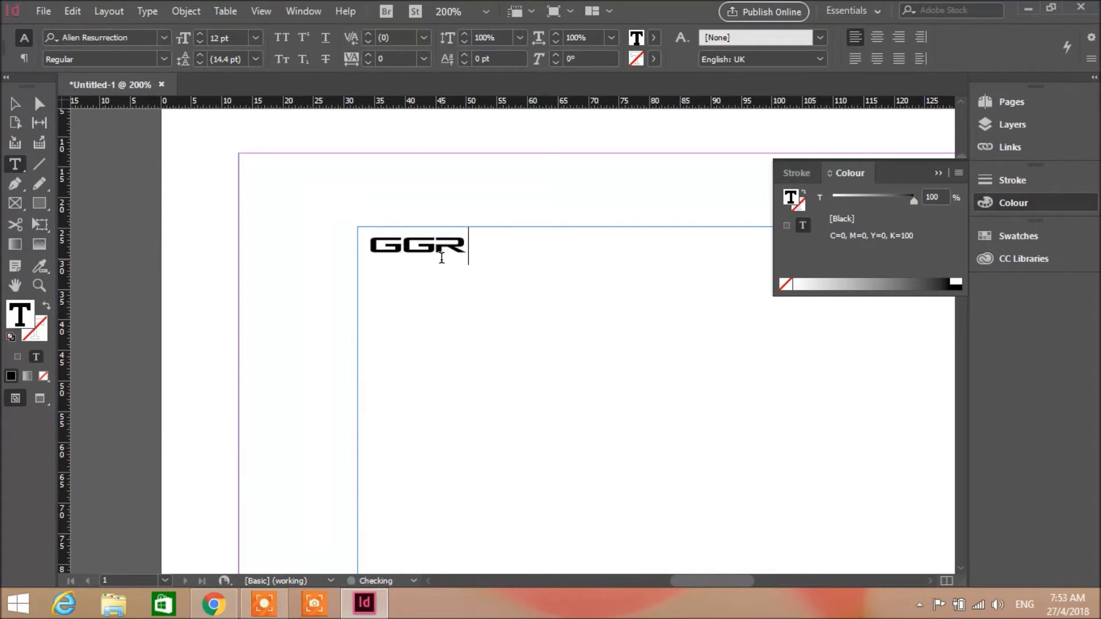
key(BackSpace)
key(BackSpace)
key(BackSpace)
Enter "FOR YOU ONLY THEN" in the text frame and finish editing the text.
text(FOR)
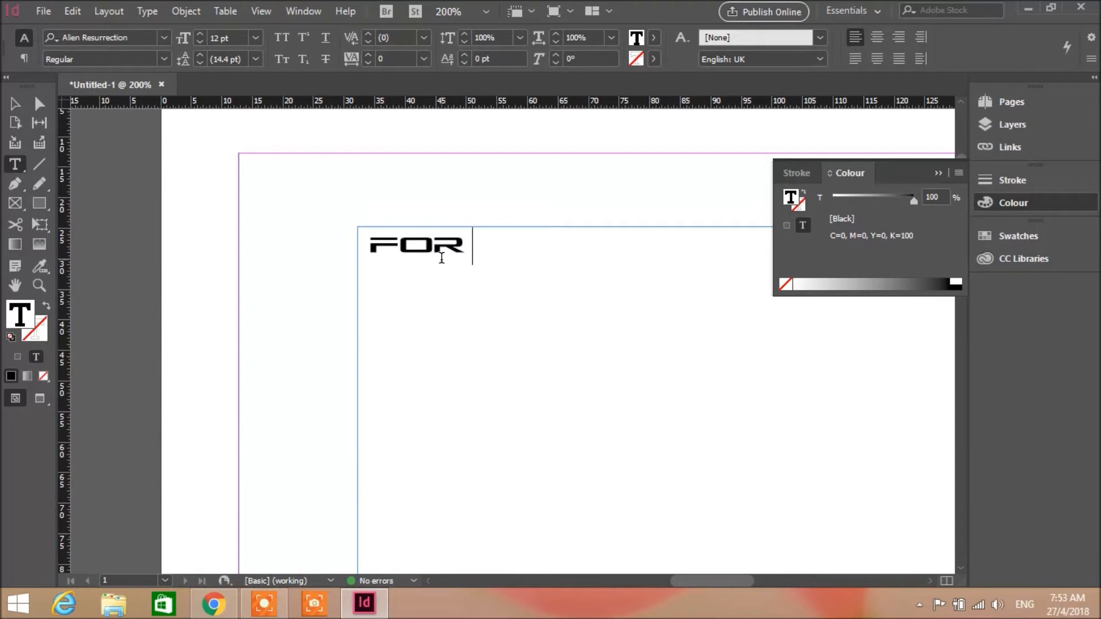
text( YOU ONLY )
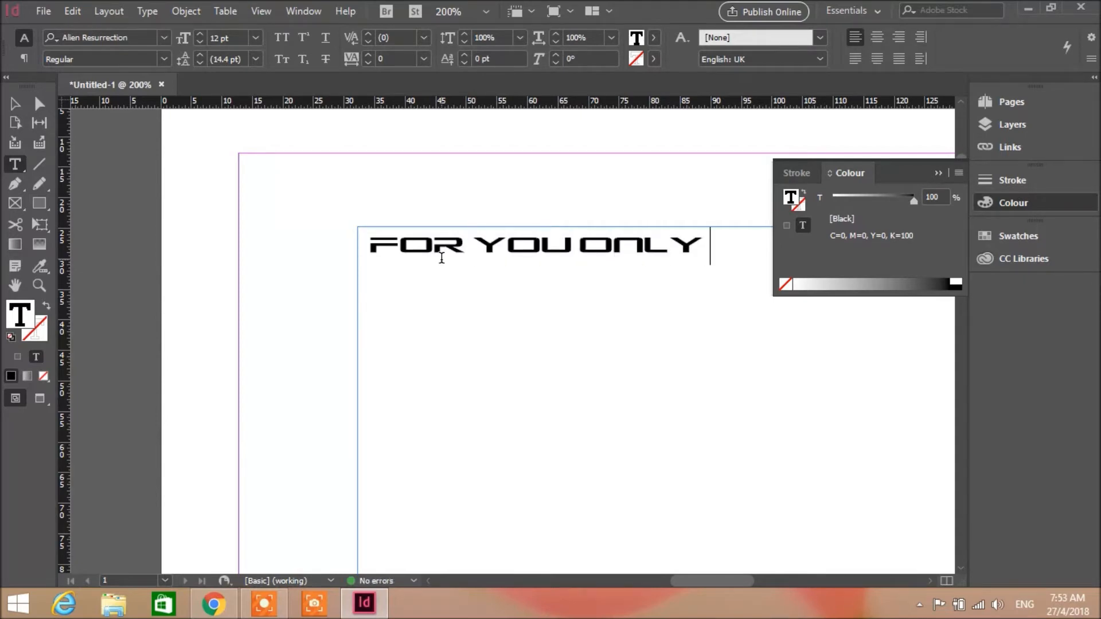
text(TH)
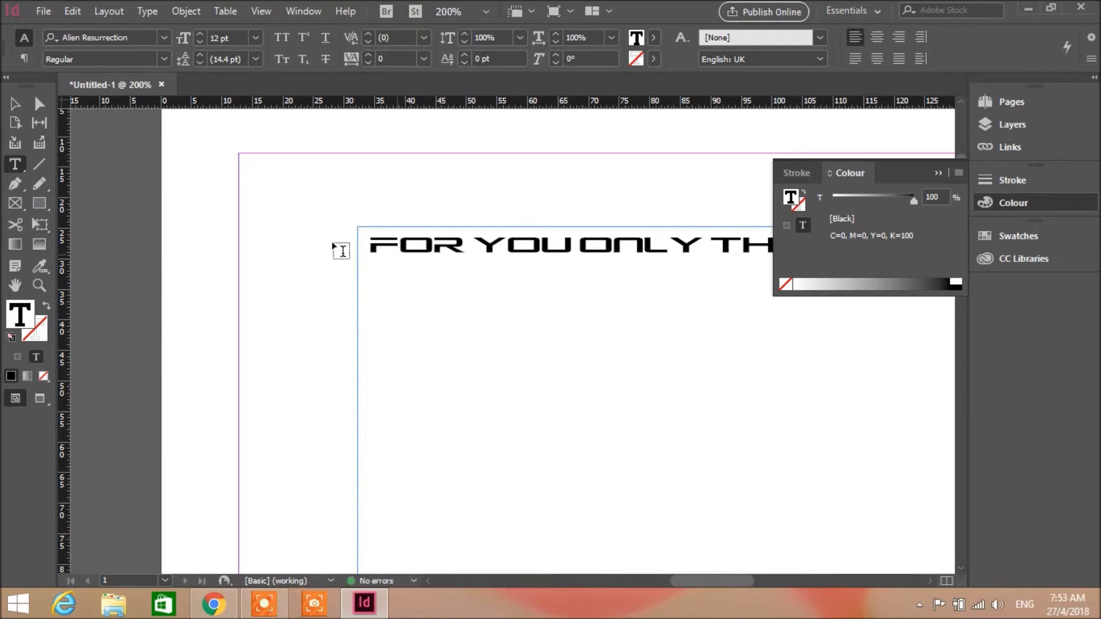
click(338, 251)
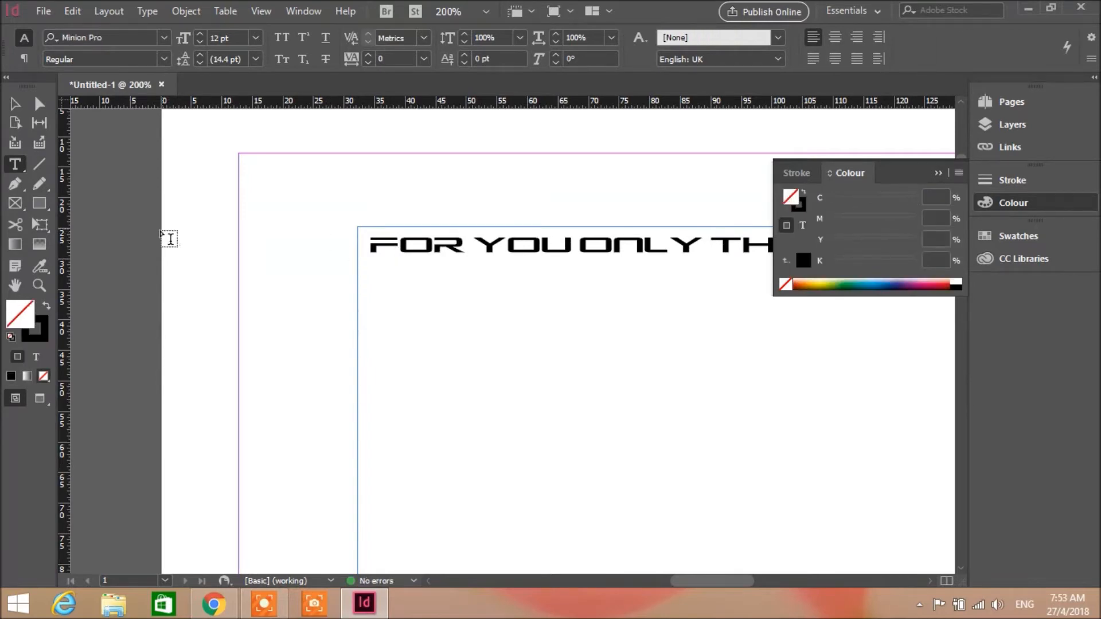
Apply a horizontal gradient feather to the text frame so its content fades out from the left edge to about mid-frame.
click(38, 243)
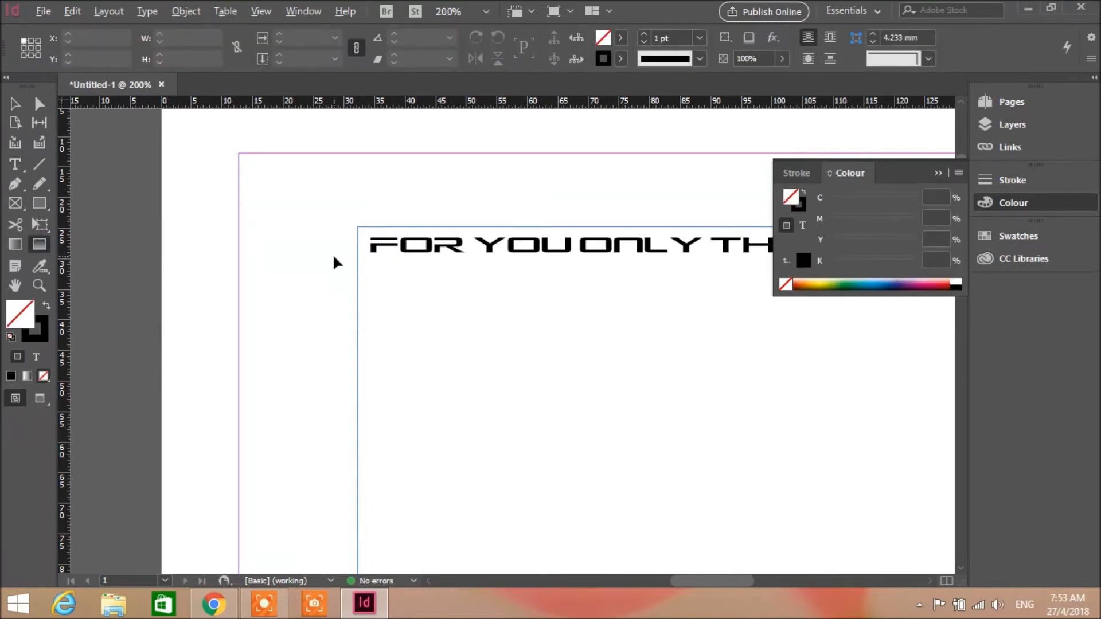
scroll(335, 258, down, 6)
scroll(514, 289, up, 3)
scroll(725, 184, up, 1)
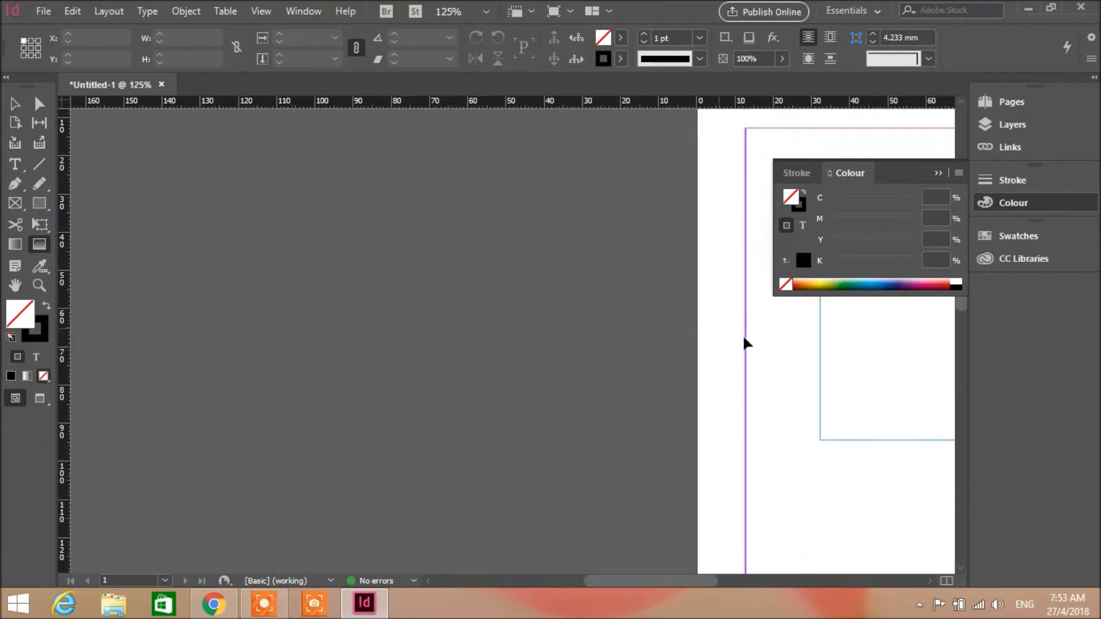
drag(586, 584, 675, 580)
click(481, 335)
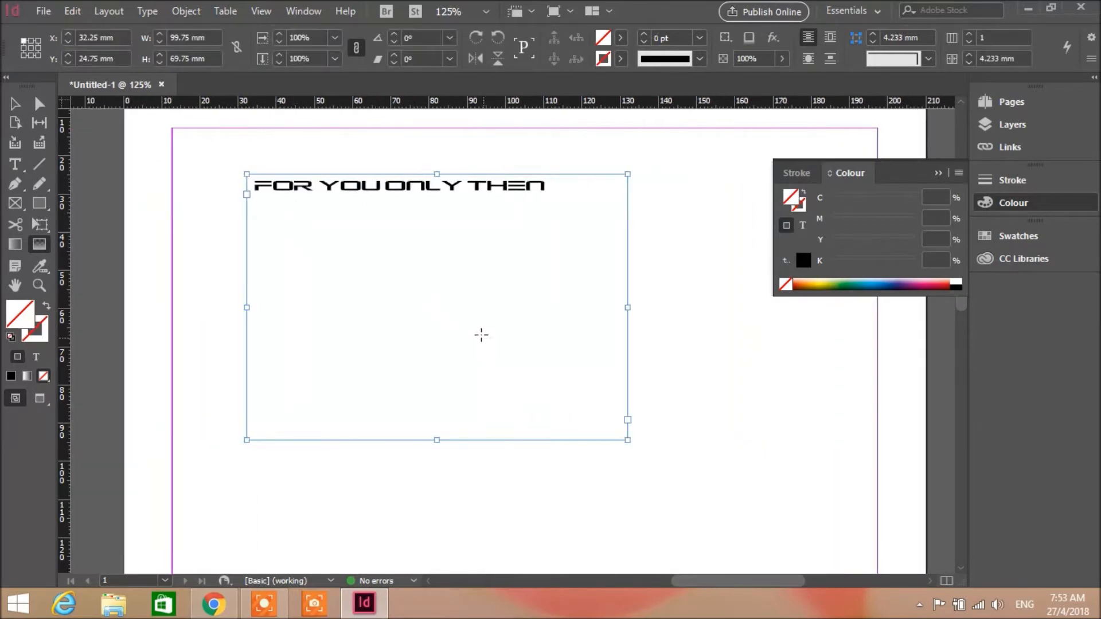
drag(339, 237, 502, 330)
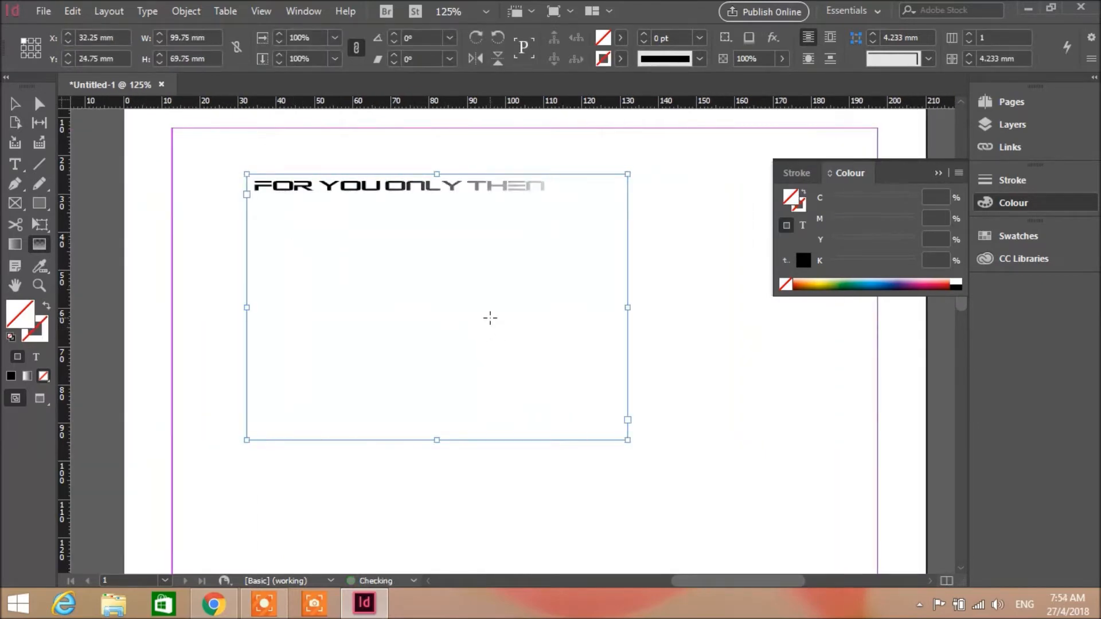
drag(331, 205, 345, 237)
drag(257, 237, 448, 239)
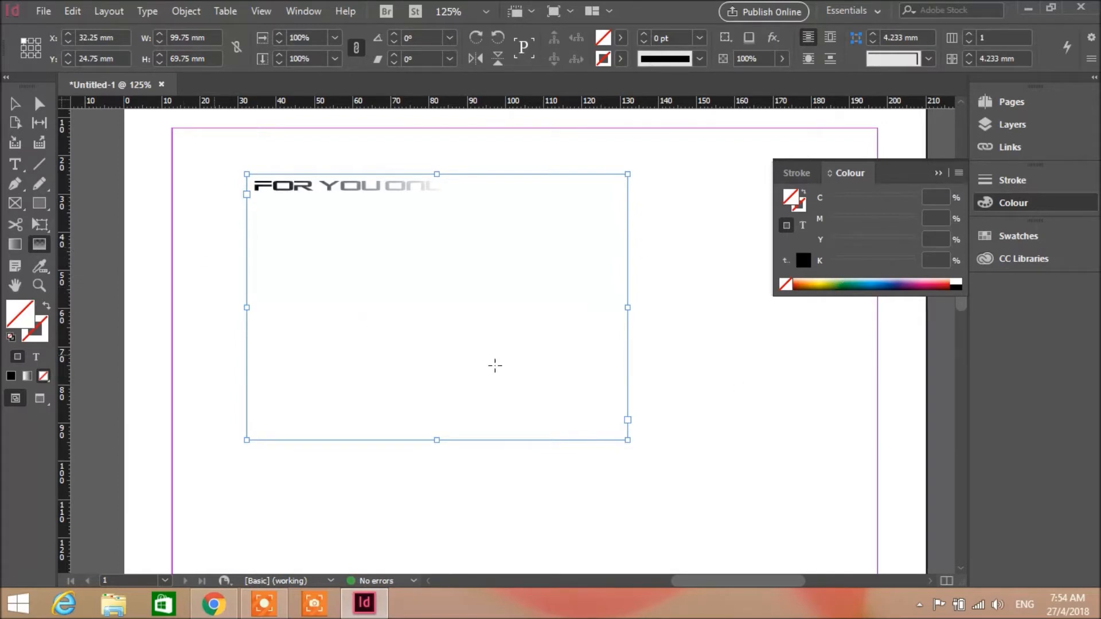
Fill the text frame with teal (C 100, M 0, Y 52, K 25) and extend its gradient feather across most of the frame's width.
click(821, 283)
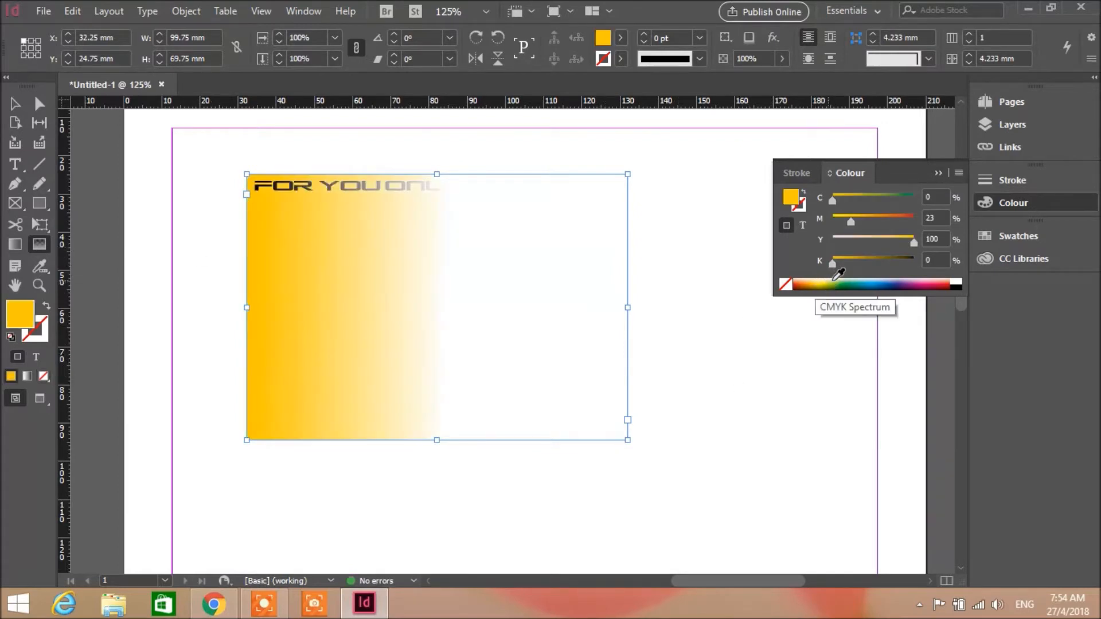
click(852, 279)
click(860, 279)
click(875, 280)
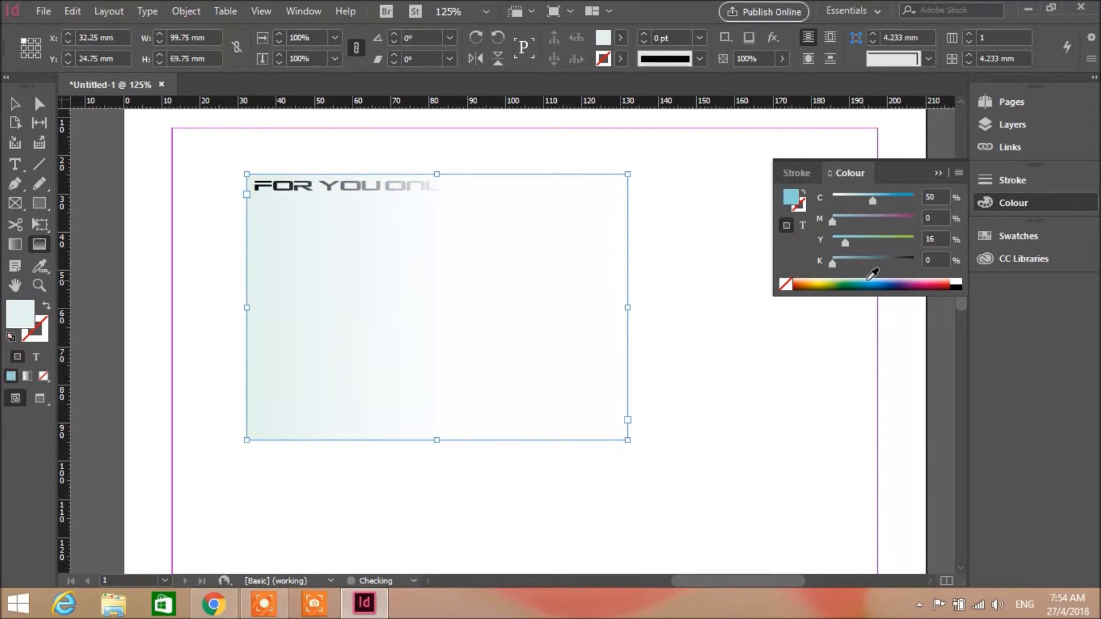
click(862, 282)
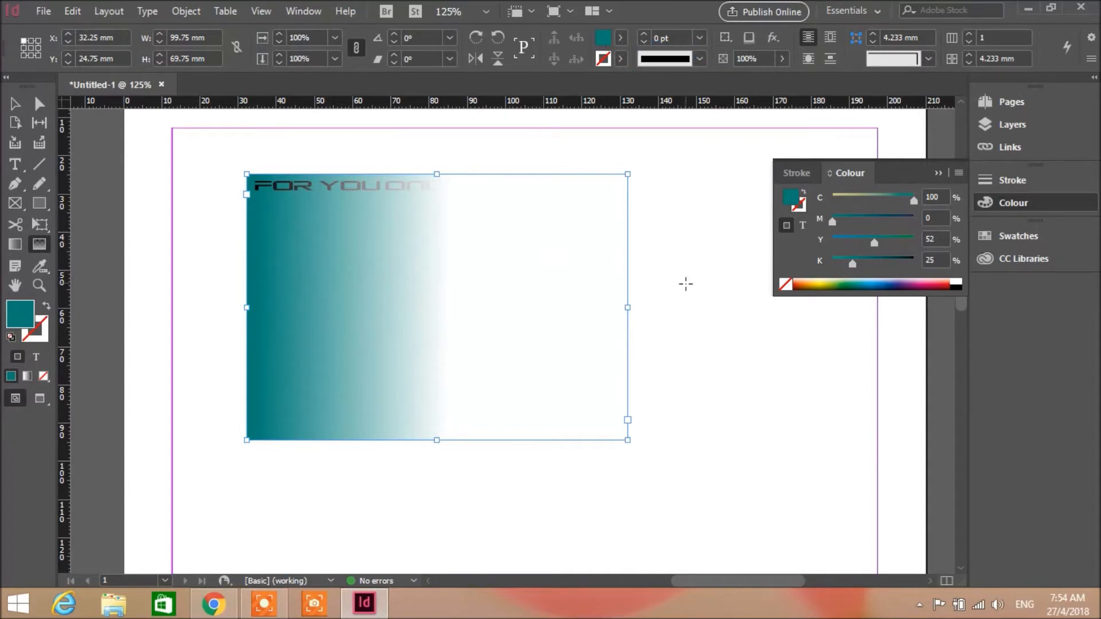
drag(686, 284, 286, 327)
drag(182, 341, 571, 313)
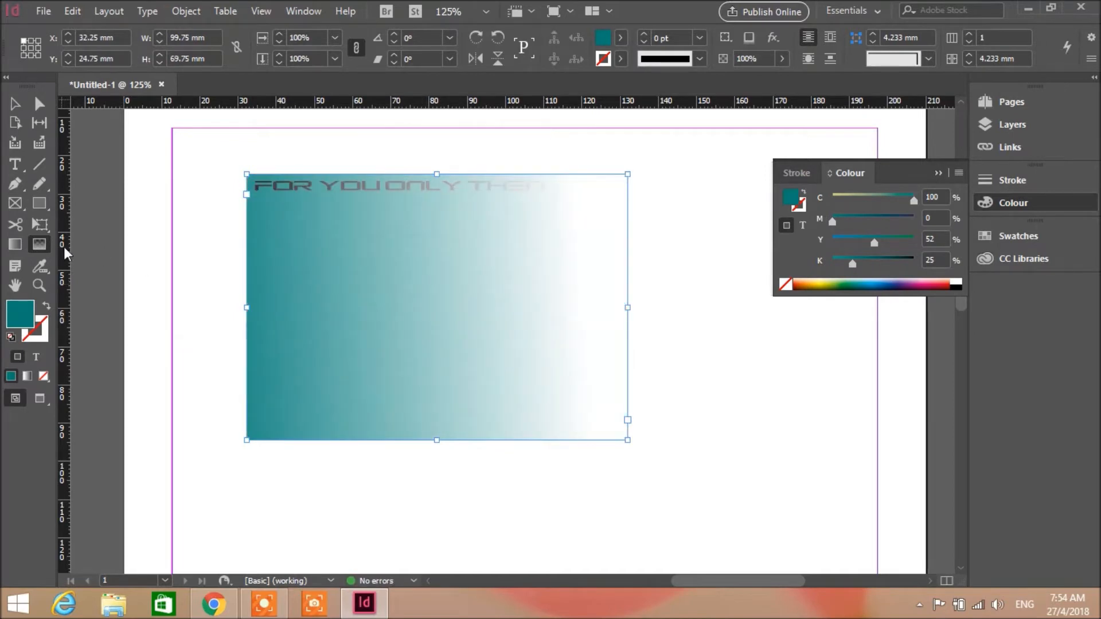
Give the text frame a gradient fill and set its stroke colour to C 75, M 0, Y 51, K 0.
click(27, 376)
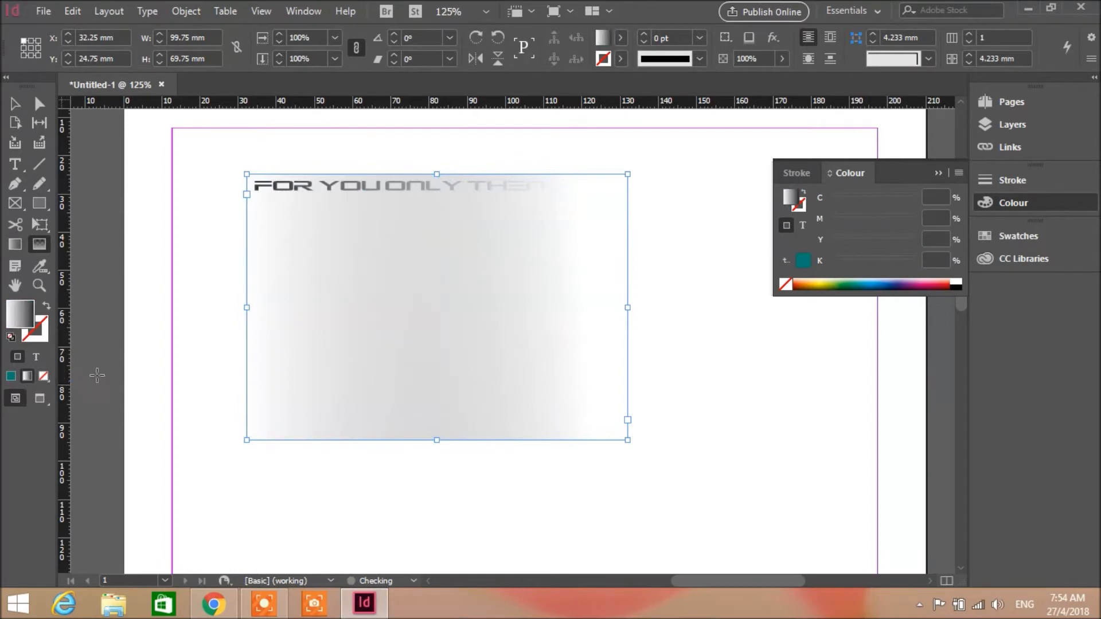
double_click(794, 196)
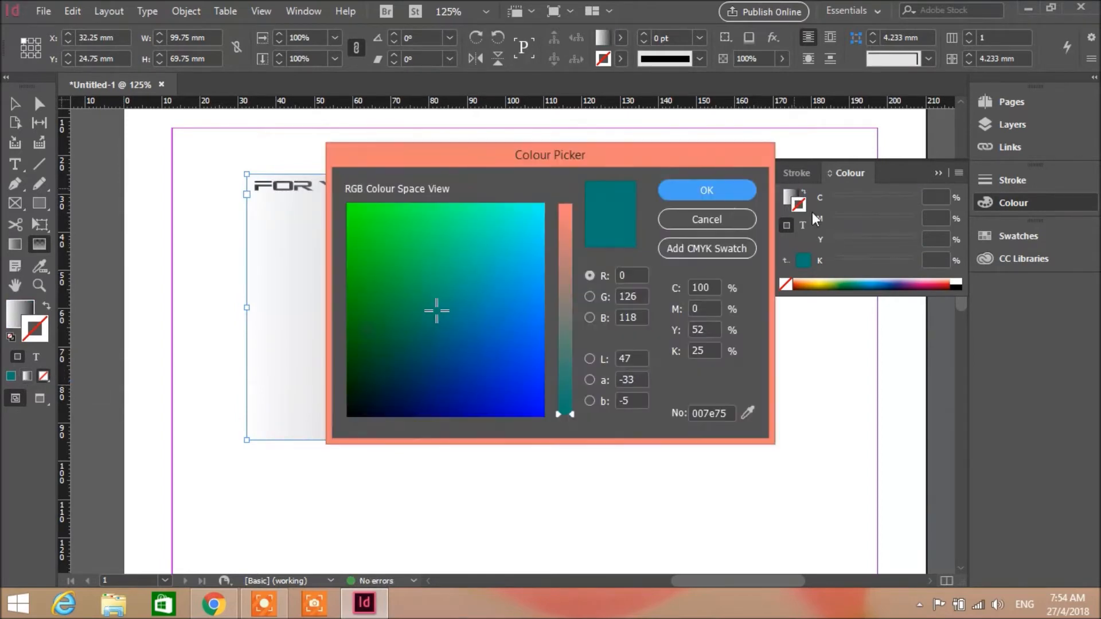
mouse_move(428, 294)
mouse_down()
mouse_move(427, 236)
mouse_move(462, 266)
mouse_up()
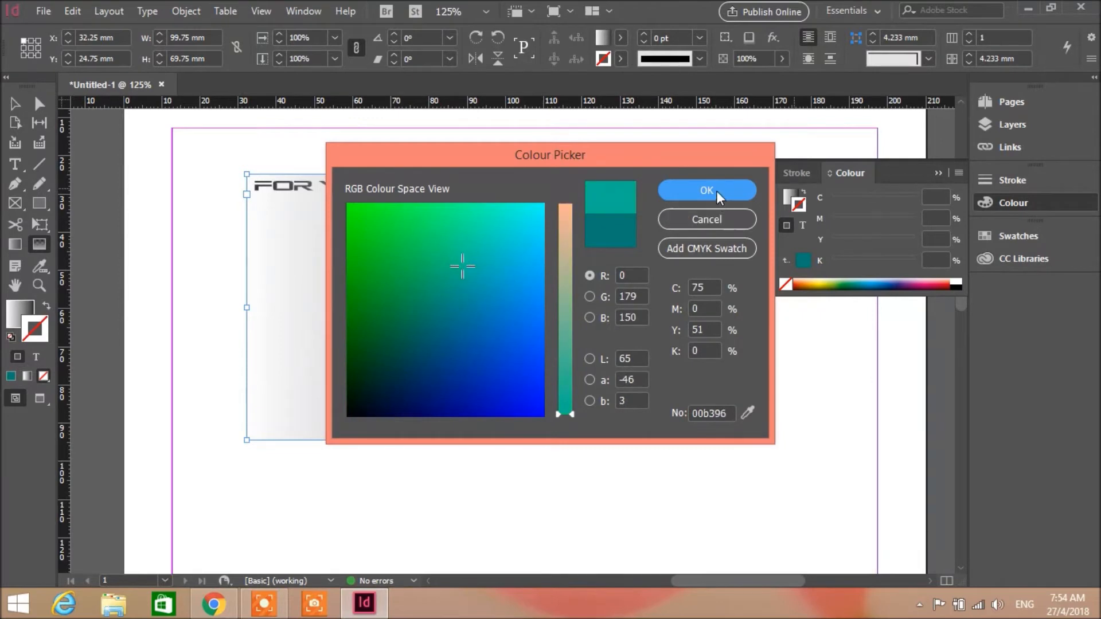
click(707, 190)
Redraw the frame's gradient feather diagonally, from inside the frame up past its upper-right corner.
drag(295, 327, 626, 220)
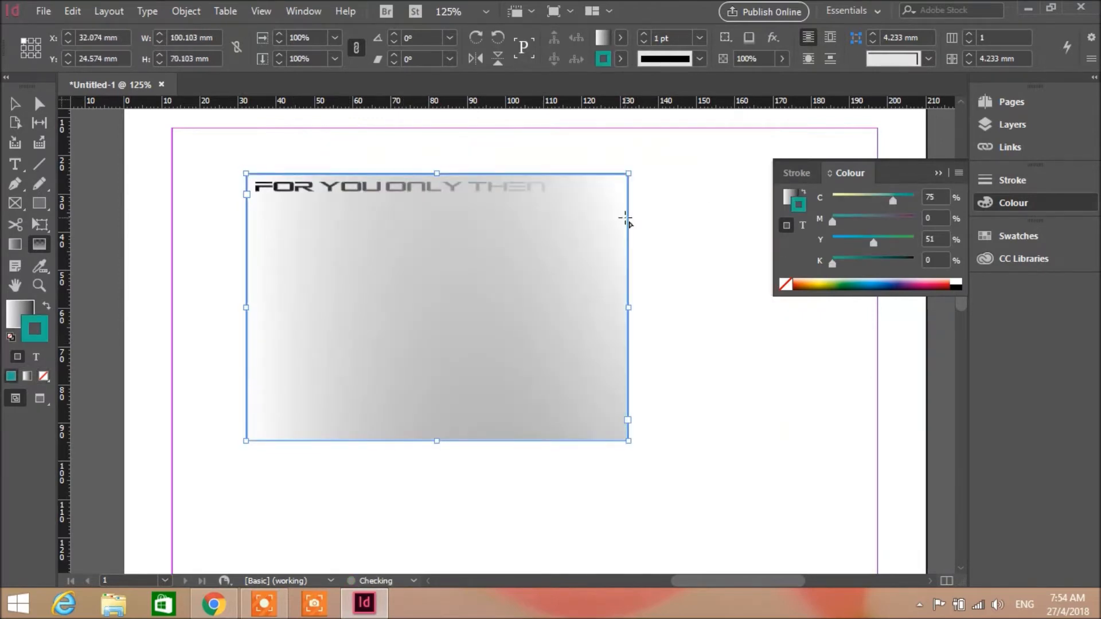
drag(339, 356, 643, 210)
drag(395, 341, 701, 98)
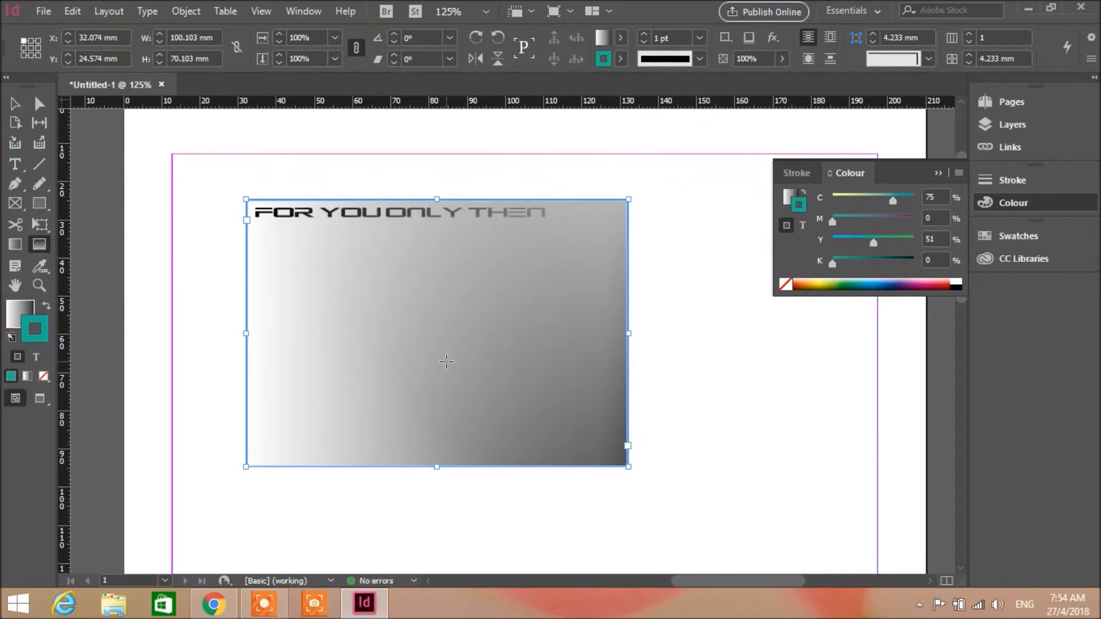
Apply a nearly horizontal gradient across the middle of the text frame to its stroke.
click(15, 244)
drag(348, 324, 496, 308)
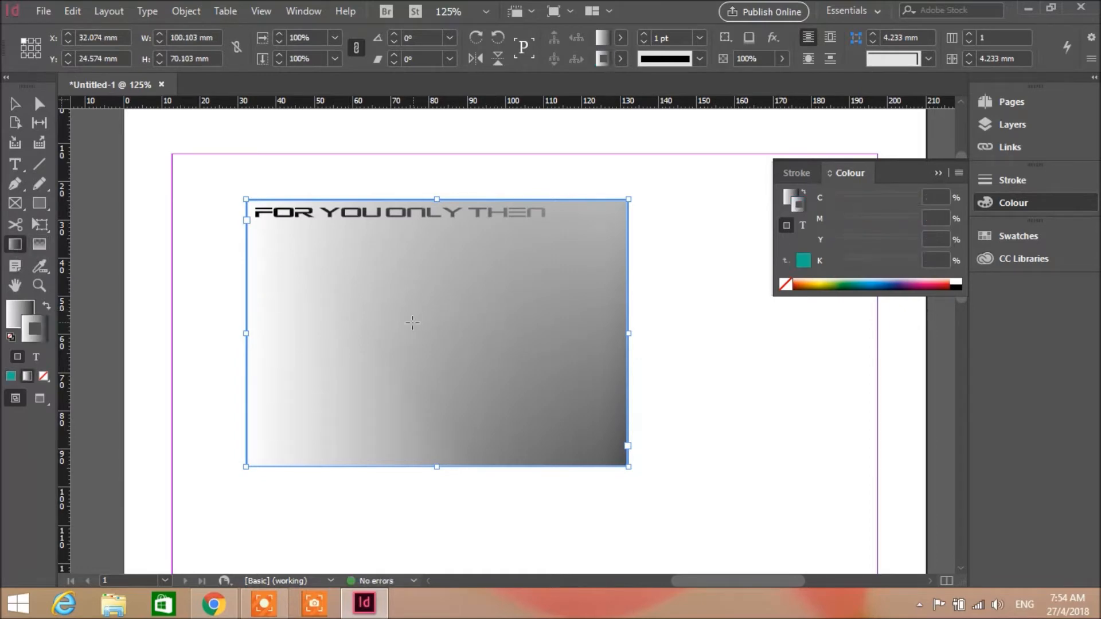
click(39, 103)
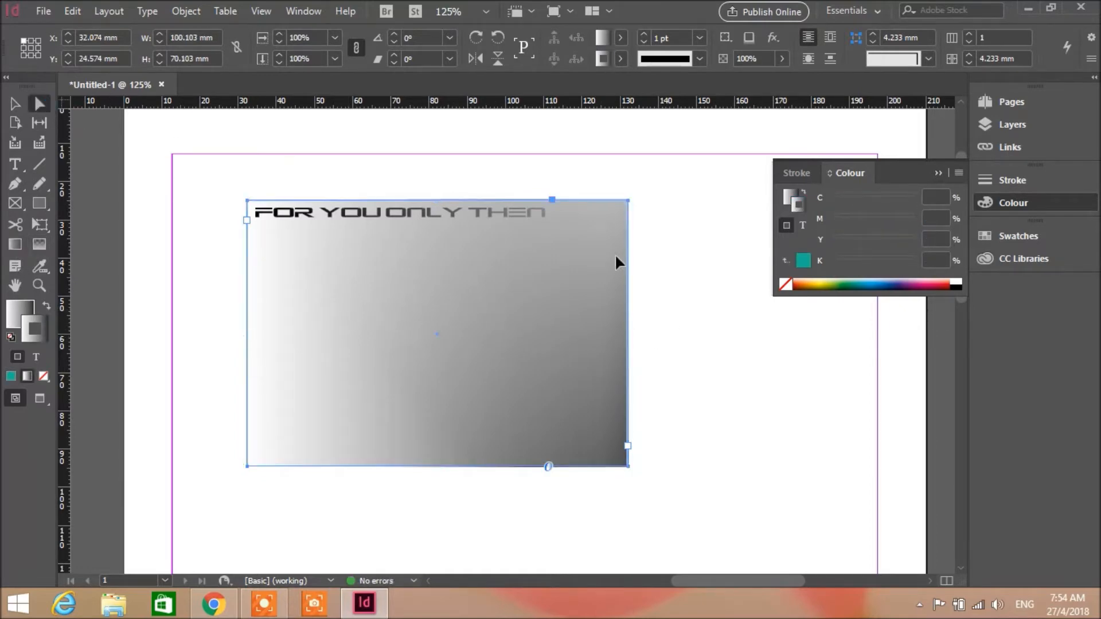
click(175, 246)
click(21, 241)
drag(683, 332, 806, 453)
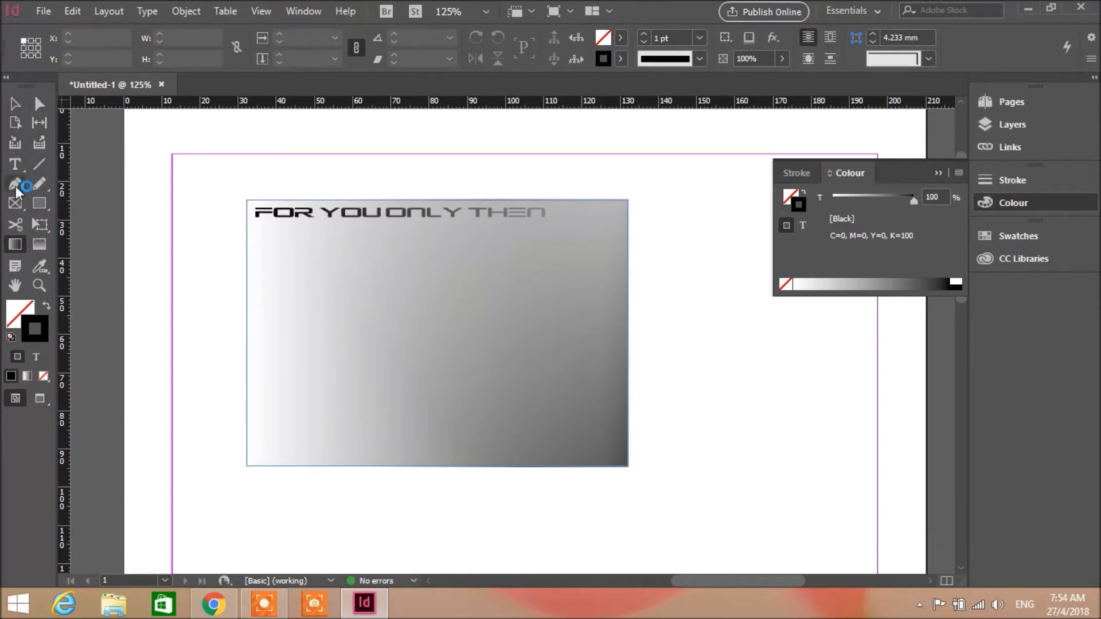
click(246, 200)
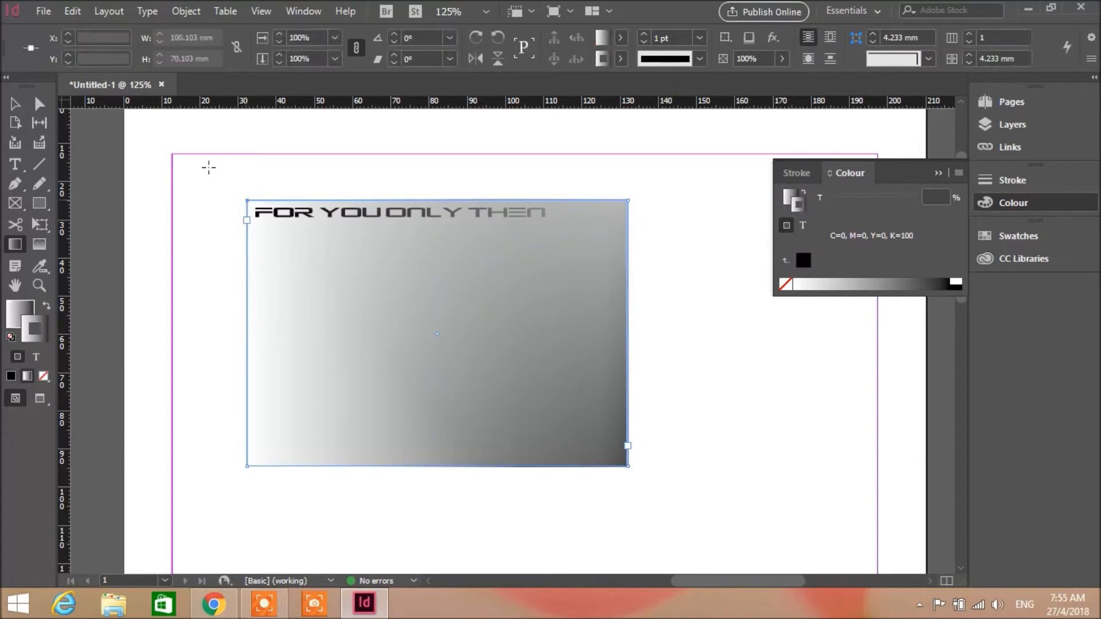
drag(248, 204, 215, 167)
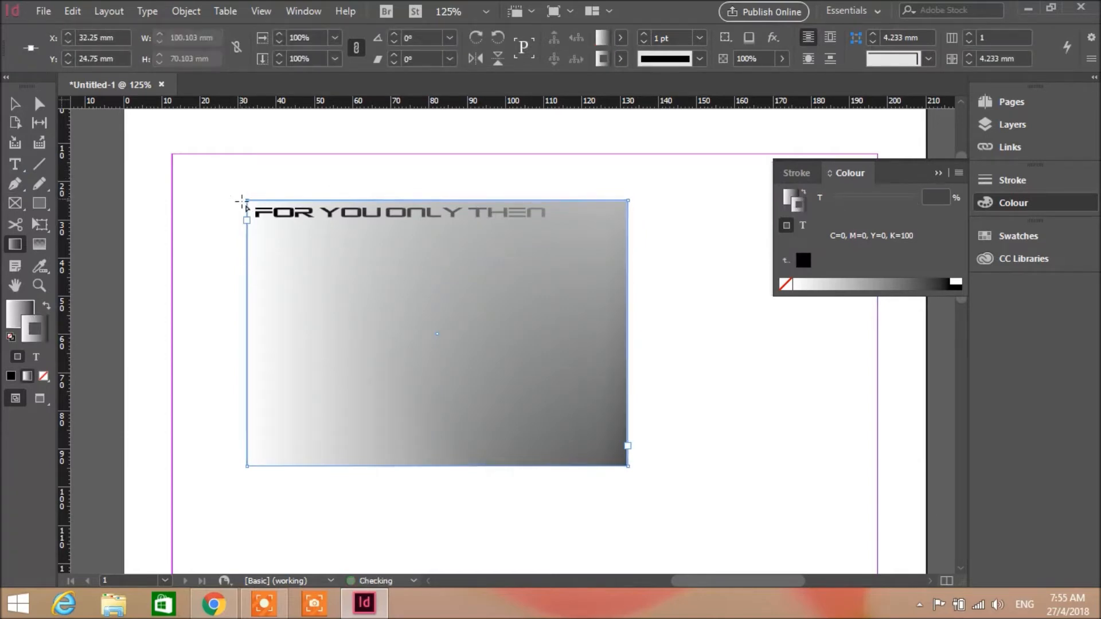
Draw a closed, curved heart-like shape about 60 by 62 mm below the text frame and fill it yellow-green (C 32, M 0, Y 87, K 0).
click(15, 184)
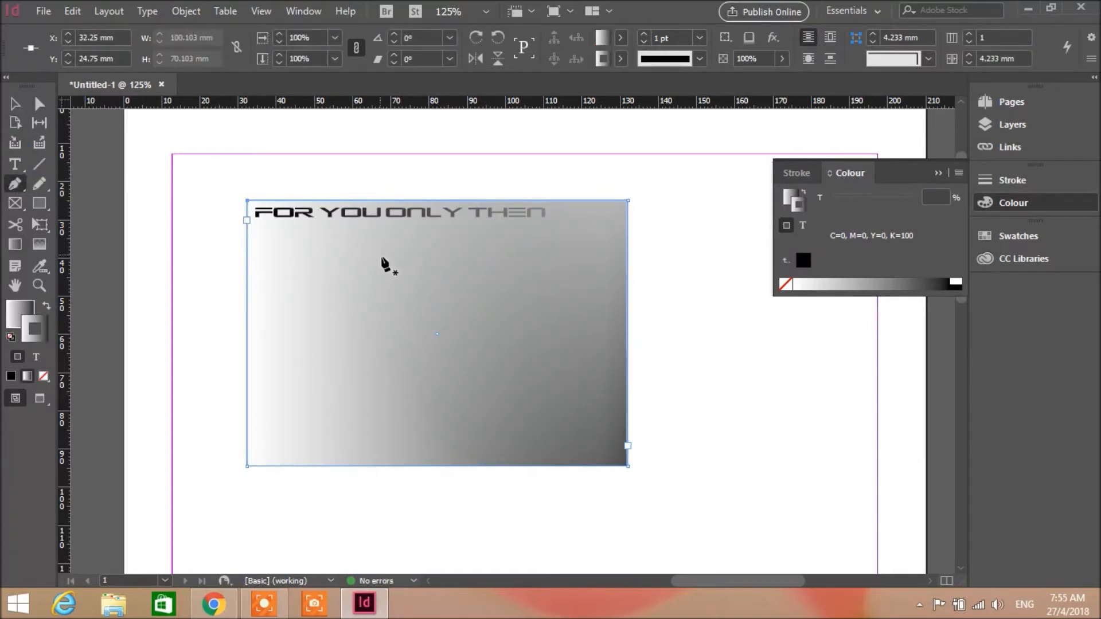
scroll(380, 255, down, 5)
scroll(558, 353, up, 2)
scroll(619, 356, up, 1)
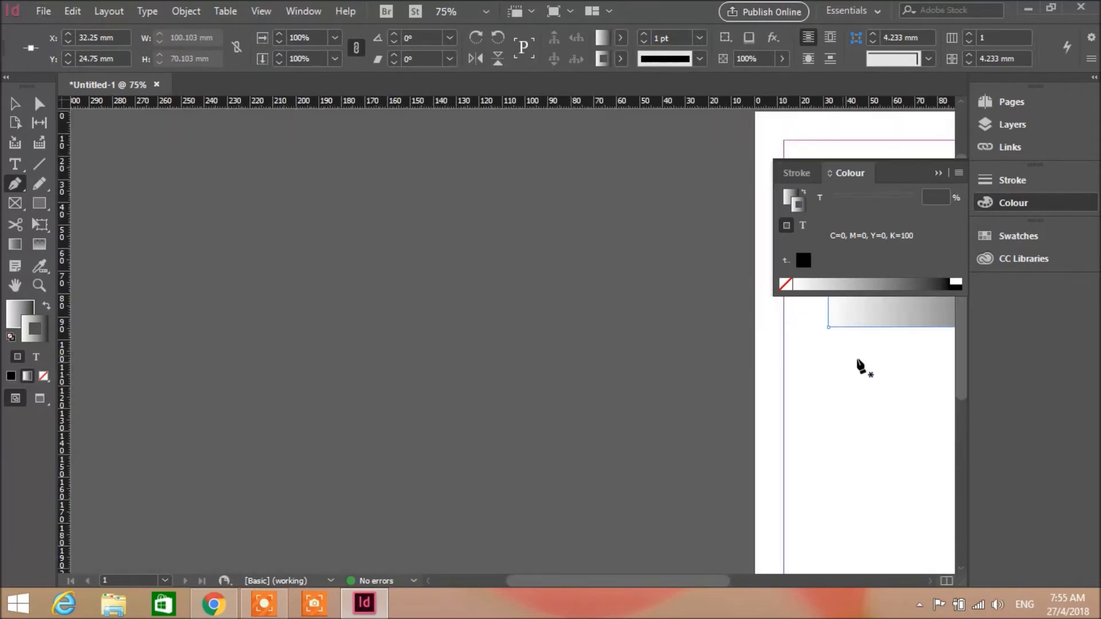
drag(653, 579, 768, 580)
drag(569, 463, 472, 338)
drag(546, 394, 536, 488)
drag(646, 335, 697, 397)
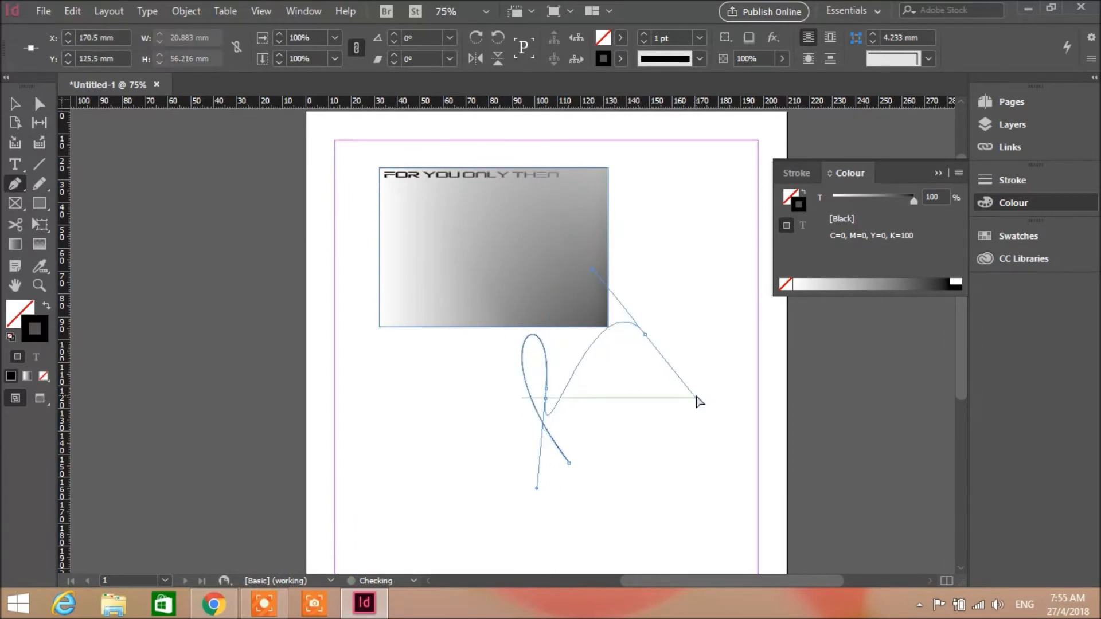
click(568, 462)
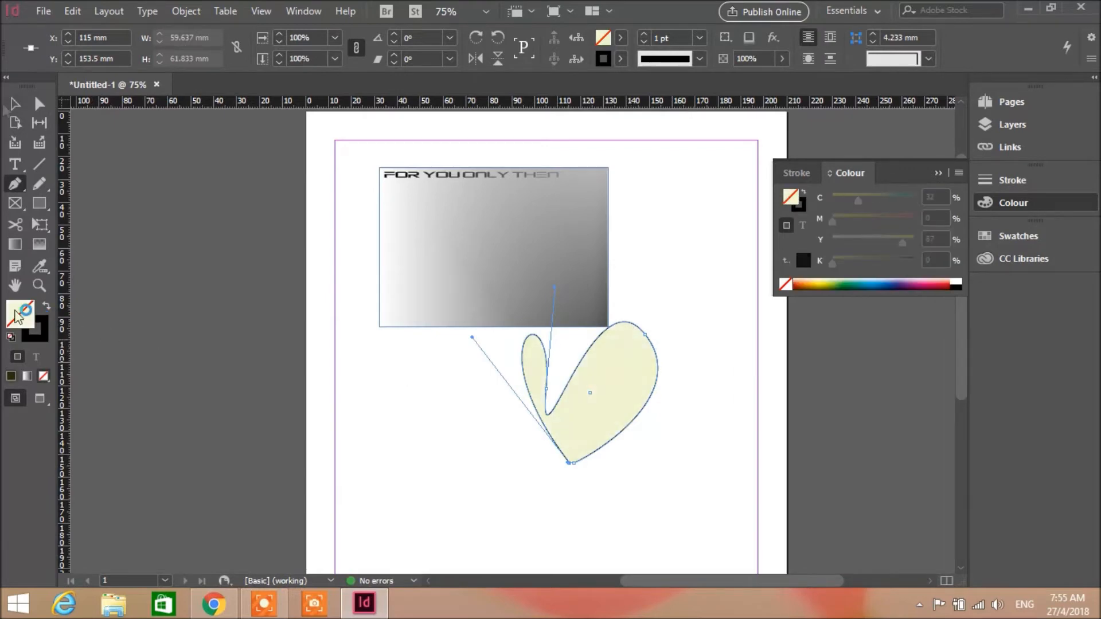
Reshape the green shape by raising its inner anchor, pulling its right anchor outward and rotating the inner anchor's direction handles.
click(40, 104)
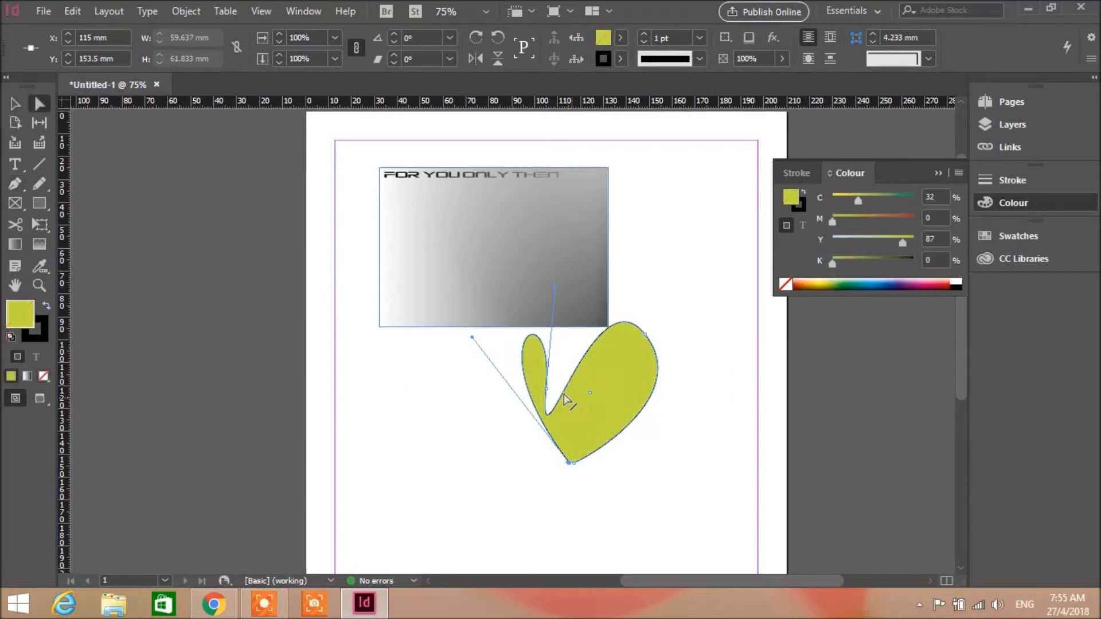
drag(546, 390, 551, 346)
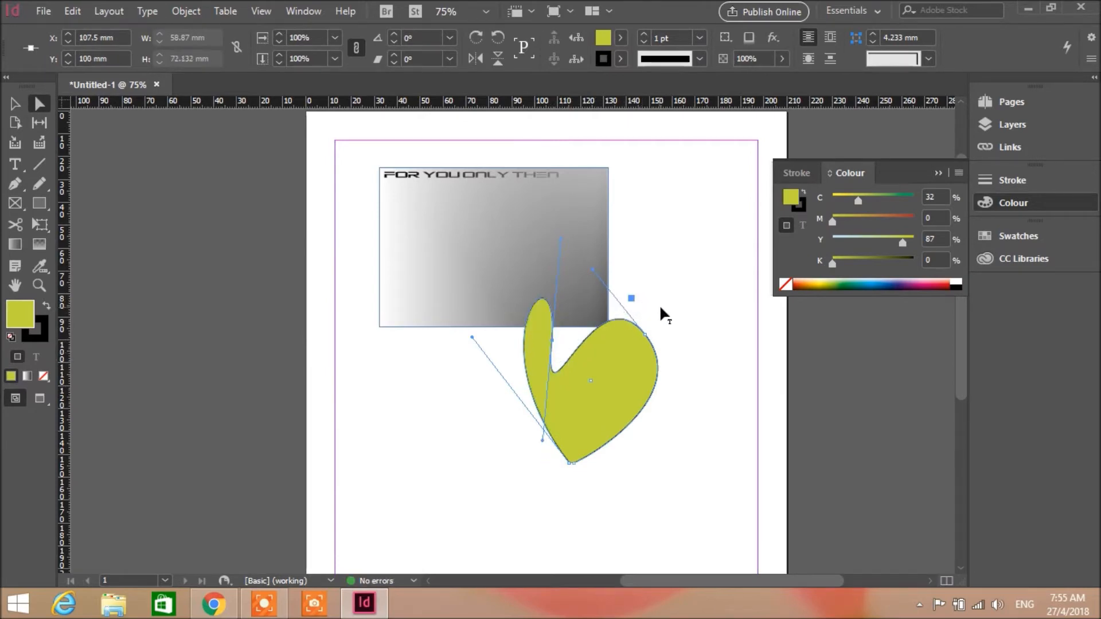
drag(646, 342, 720, 358)
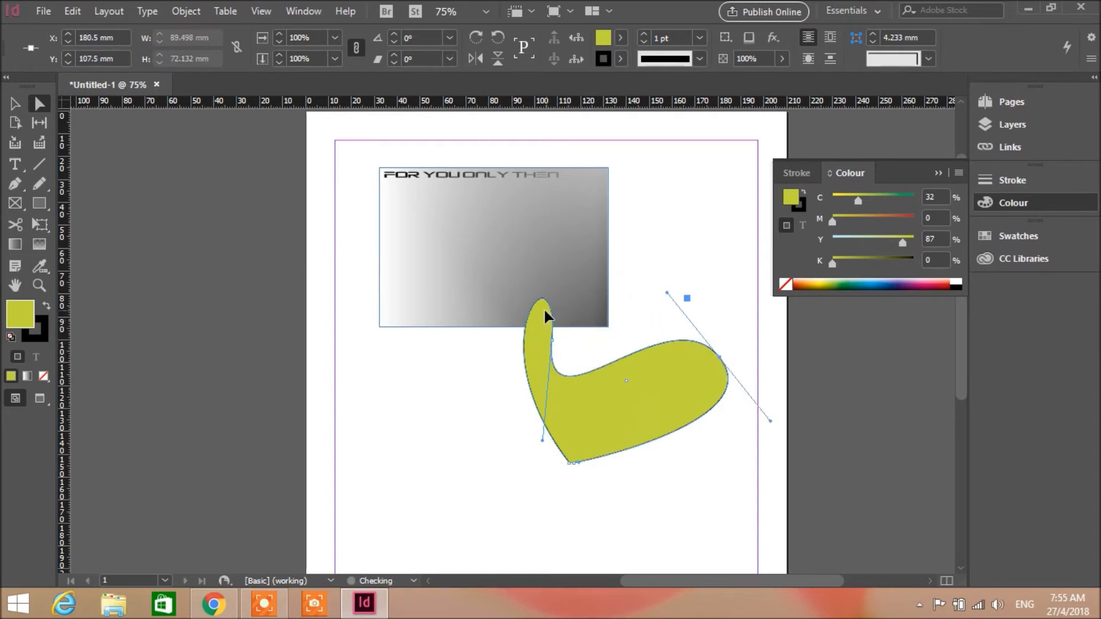
click(548, 442)
drag(583, 395, 594, 362)
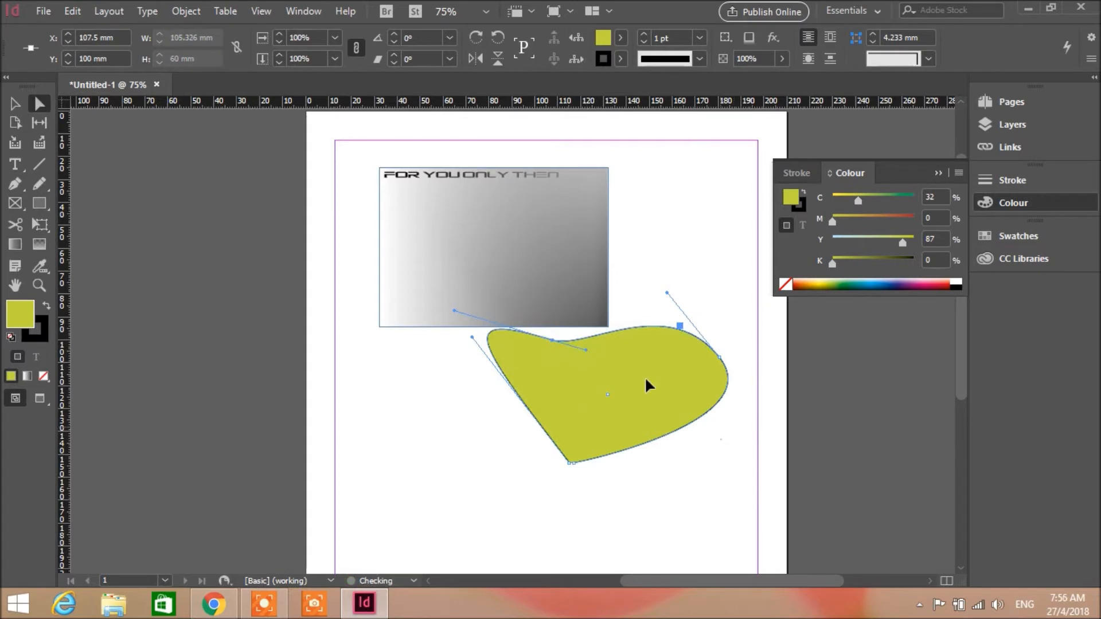
Move the green shape onto the gradient text frame and shrink it to fit well inside the frame.
click(15, 103)
drag(602, 395, 499, 280)
drag(385, 210, 498, 269)
drag(575, 317, 485, 271)
click(638, 256)
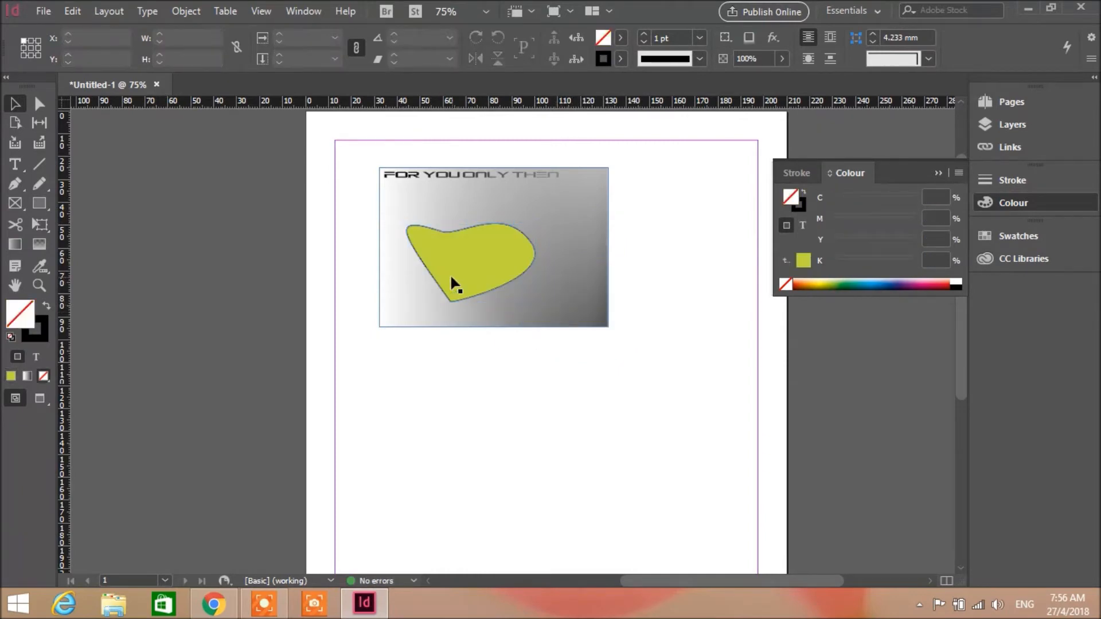
Enlarge the text frame to about 178 by 269 mm so it nearly fills the page margins.
click(609, 327)
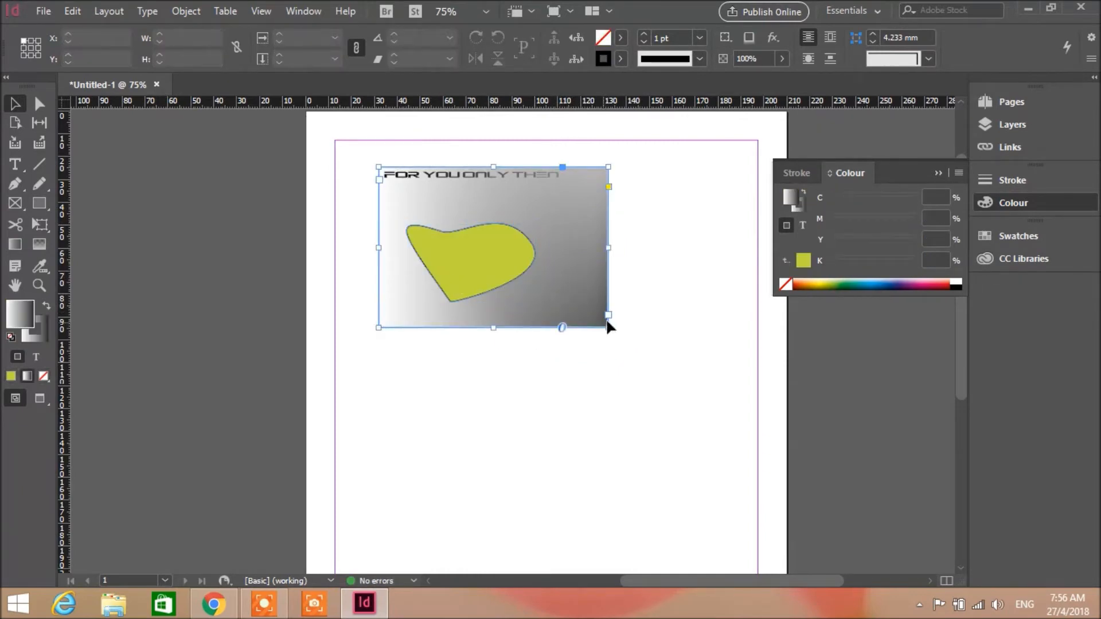
drag(608, 326, 741, 509)
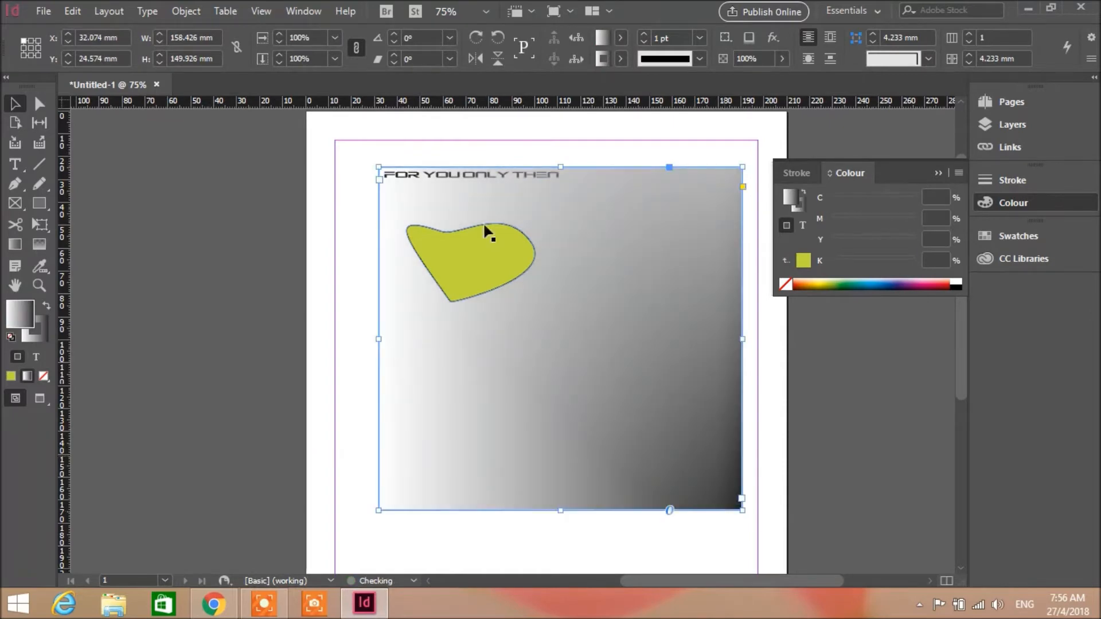
drag(377, 167, 335, 144)
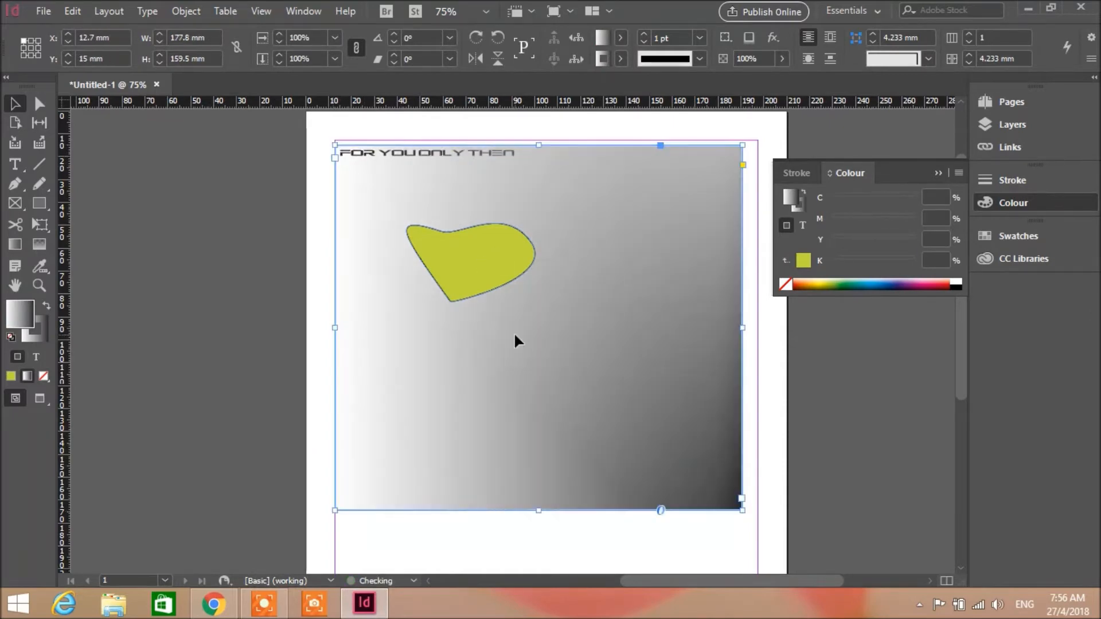
scroll(578, 368, down, 3)
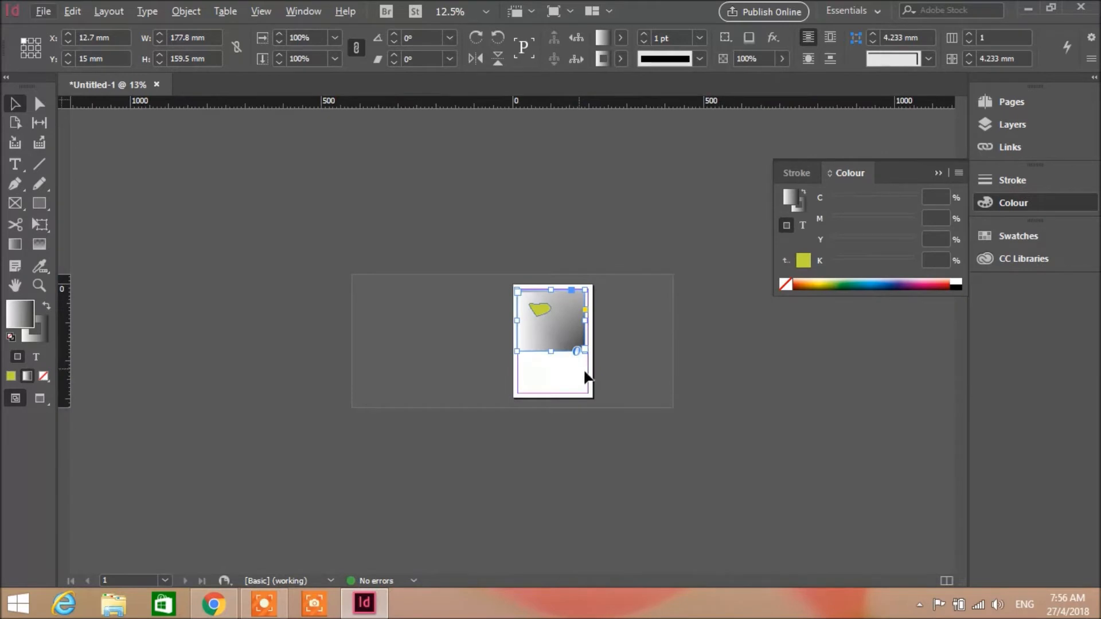
drag(550, 354, 551, 394)
Move the green shape lower on the page and stretch it to about 175 by 69 mm, nearly spanning the frame's width.
scroll(562, 339, up, 3)
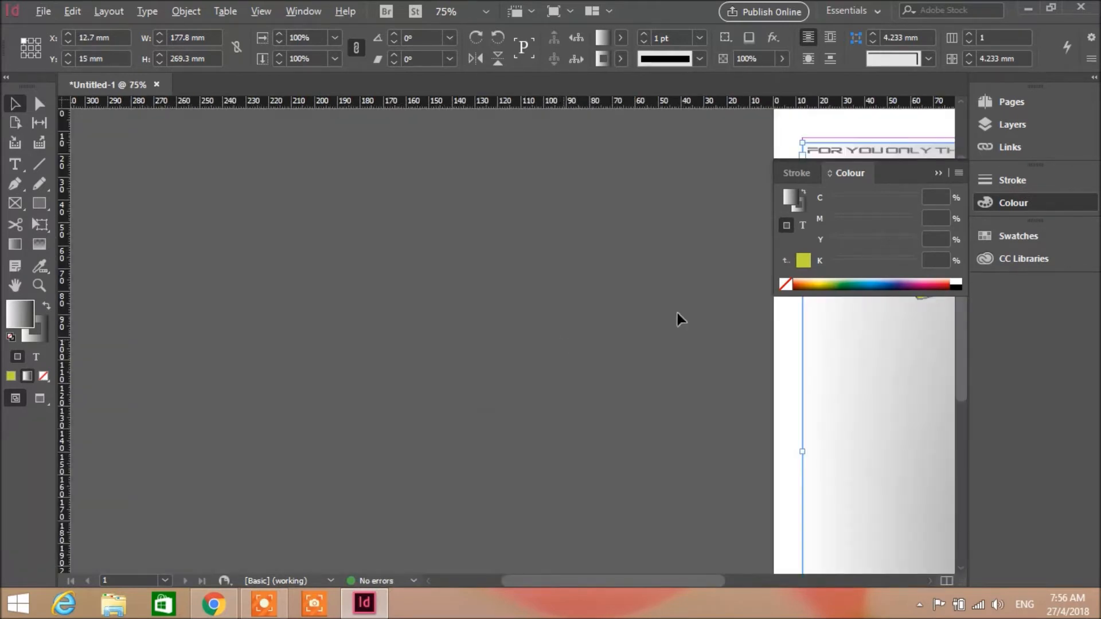
drag(577, 573, 670, 593)
drag(578, 237, 613, 413)
drag(526, 431, 425, 434)
drag(655, 435, 825, 434)
drag(624, 476, 641, 554)
mouse_move(965, 383)
mouse_down()
mouse_move(968, 410)
mouse_move(974, 387)
mouse_up()
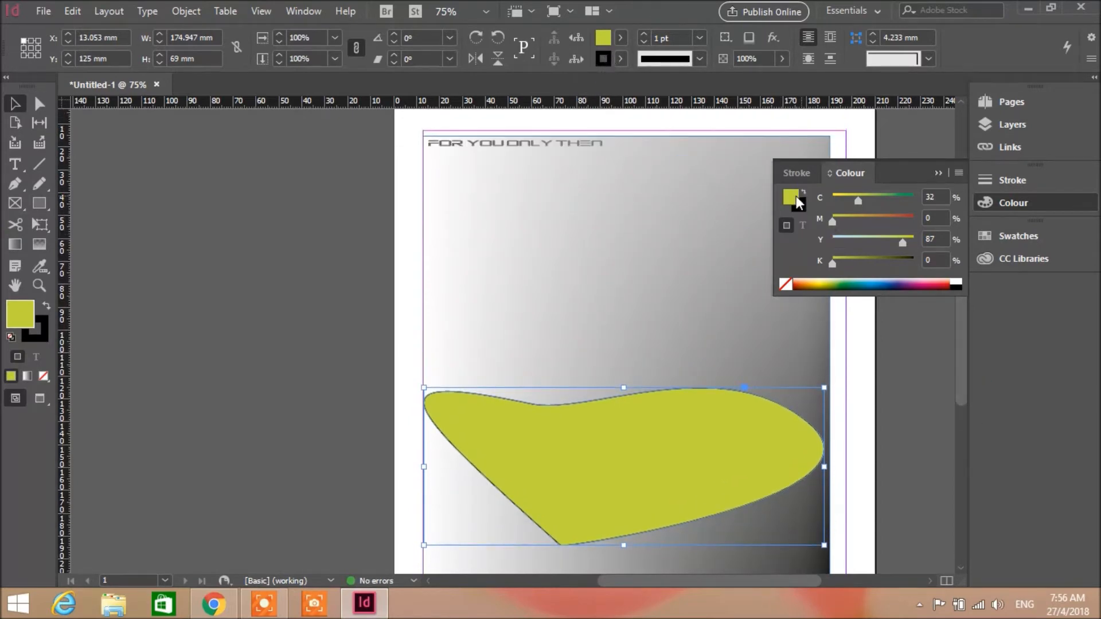
Try horizontal gradient feathers that fade out the green shape's right end, and undo them.
click(45, 335)
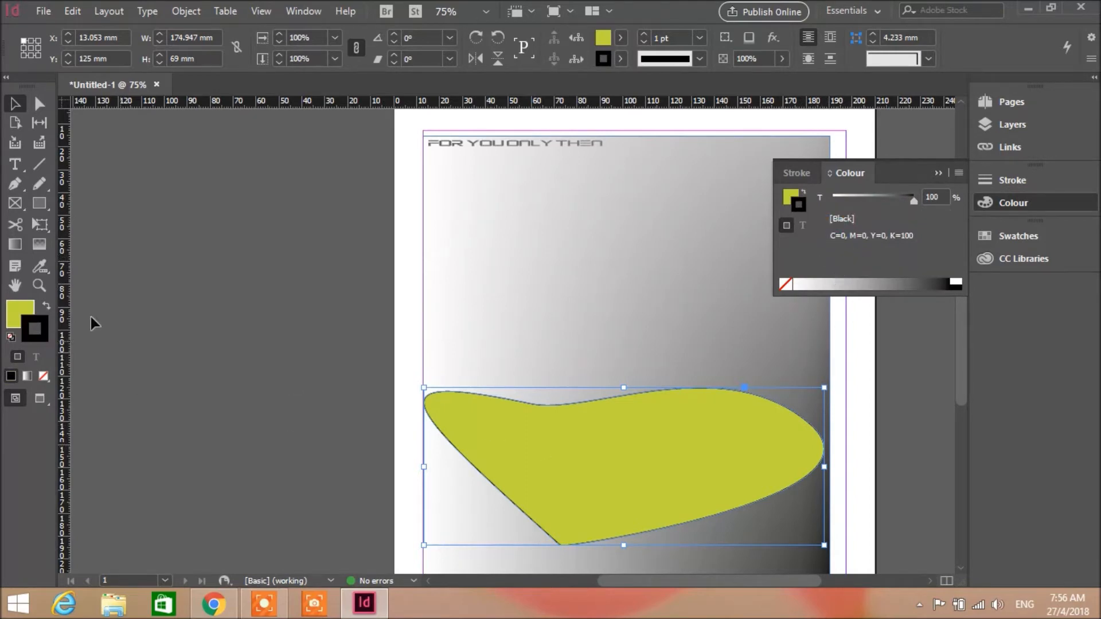
click(39, 243)
drag(512, 439, 670, 454)
drag(553, 463, 769, 462)
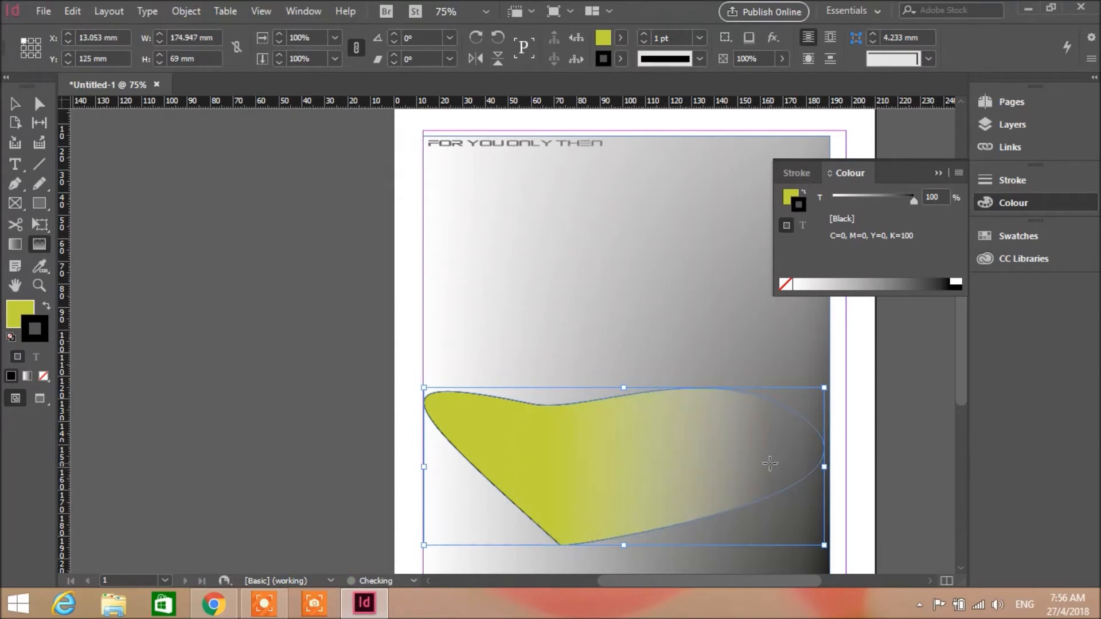
drag(597, 444, 802, 454)
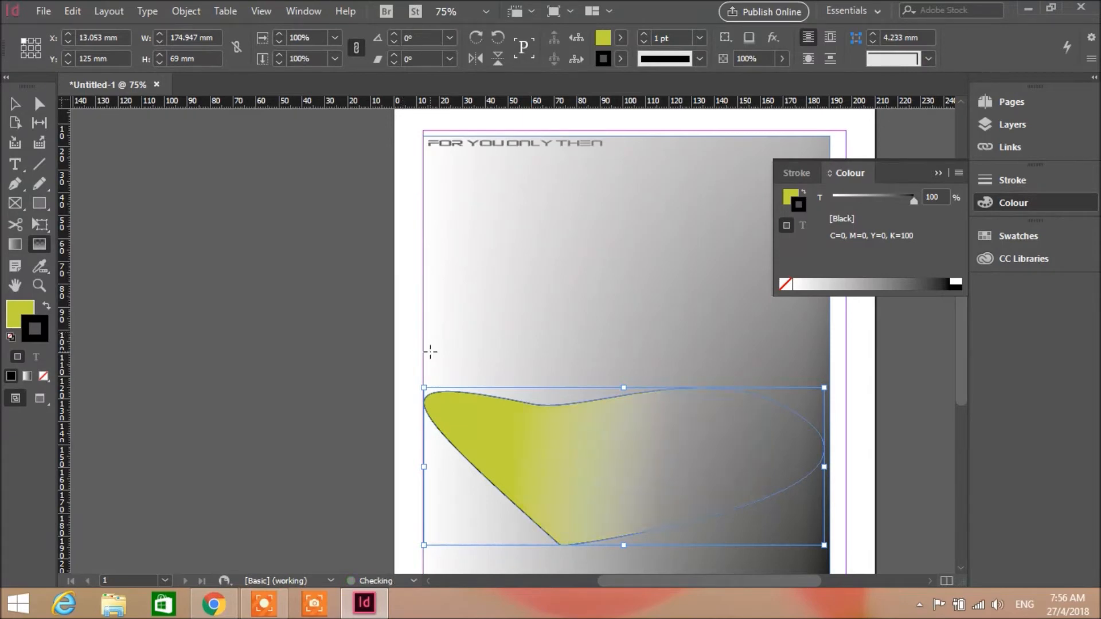
key(ctrl+z)
key(ctrl+z)
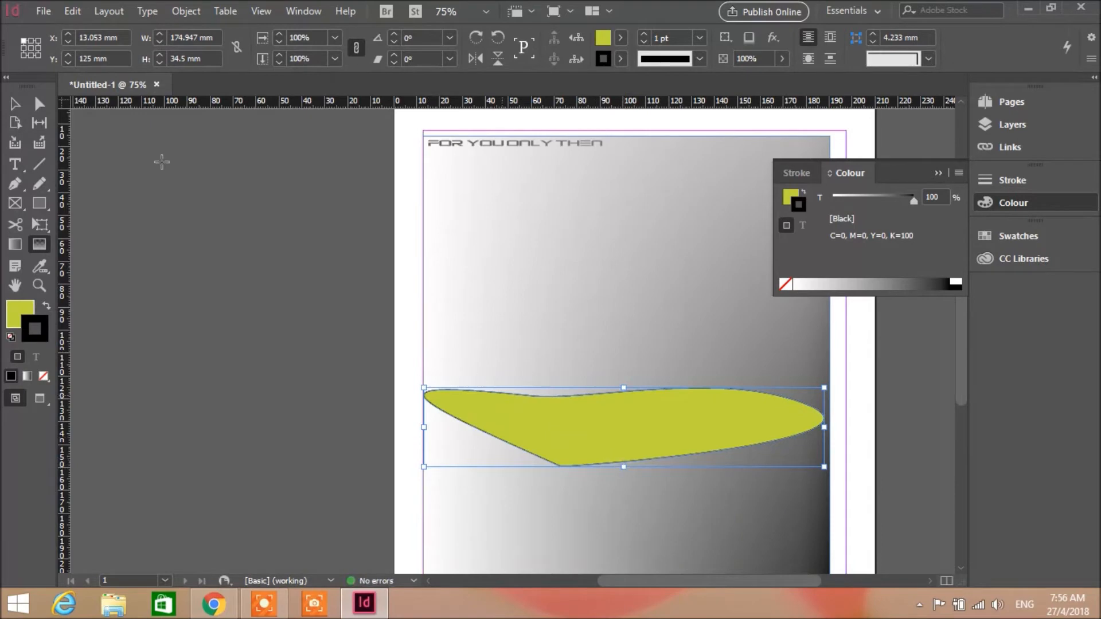
Stretch the green shape to a height of 59.5 mm and set its stroke type to Japanese Dots.
click(15, 103)
drag(617, 487, 624, 523)
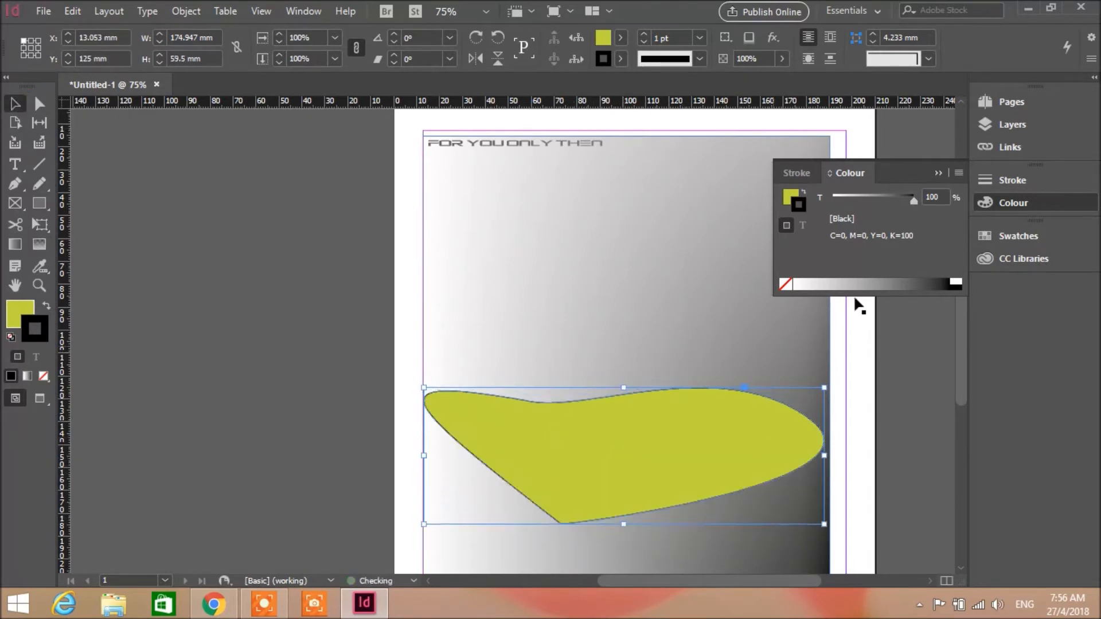
click(798, 172)
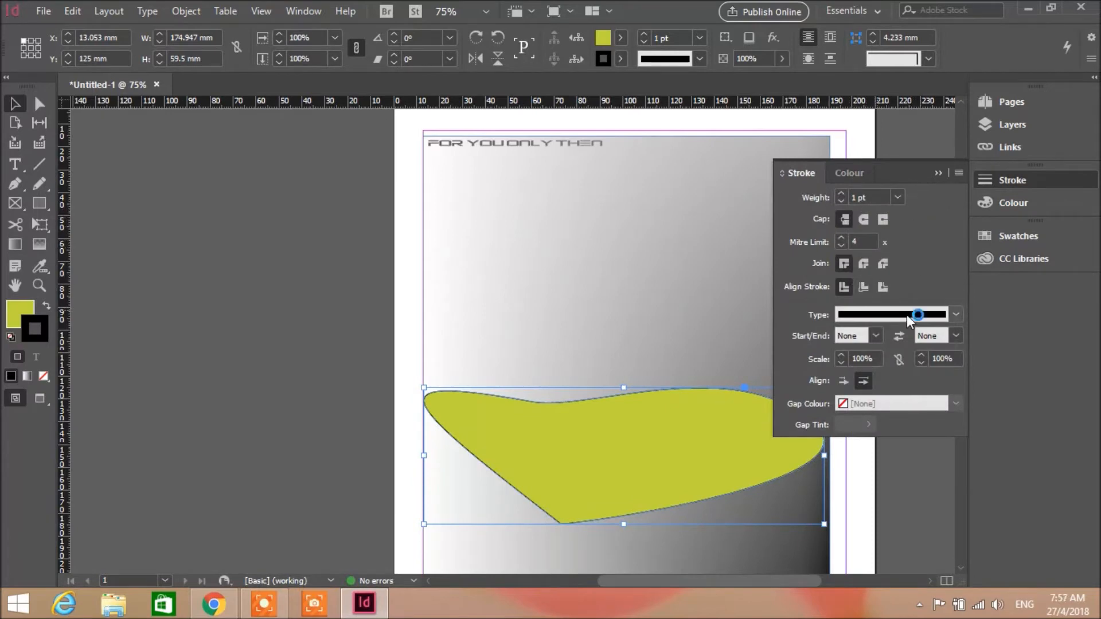
click(956, 315)
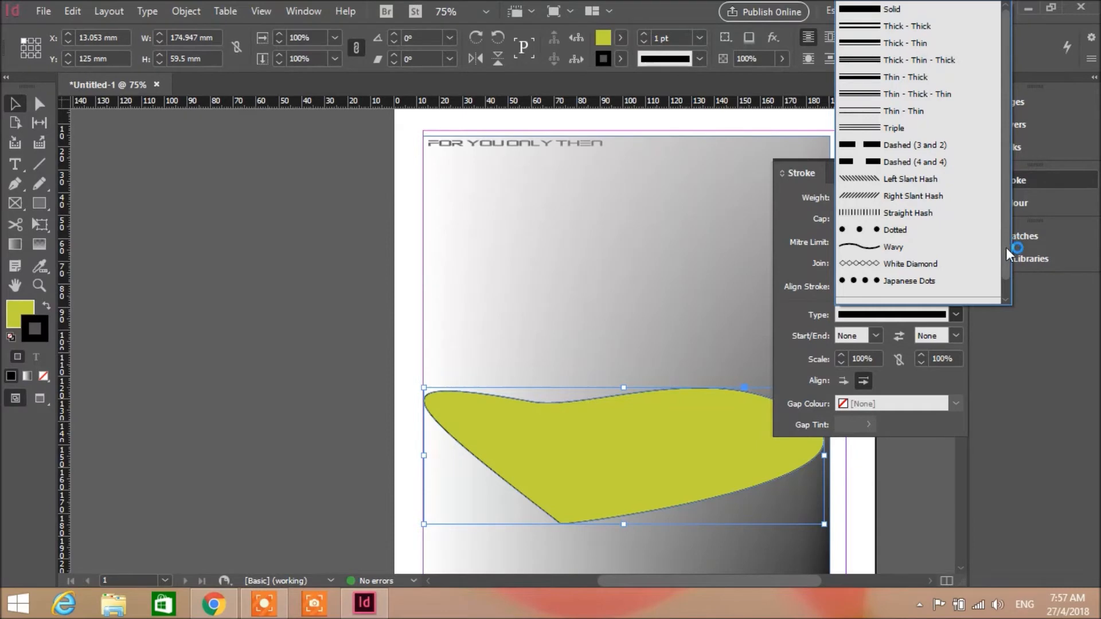
click(904, 281)
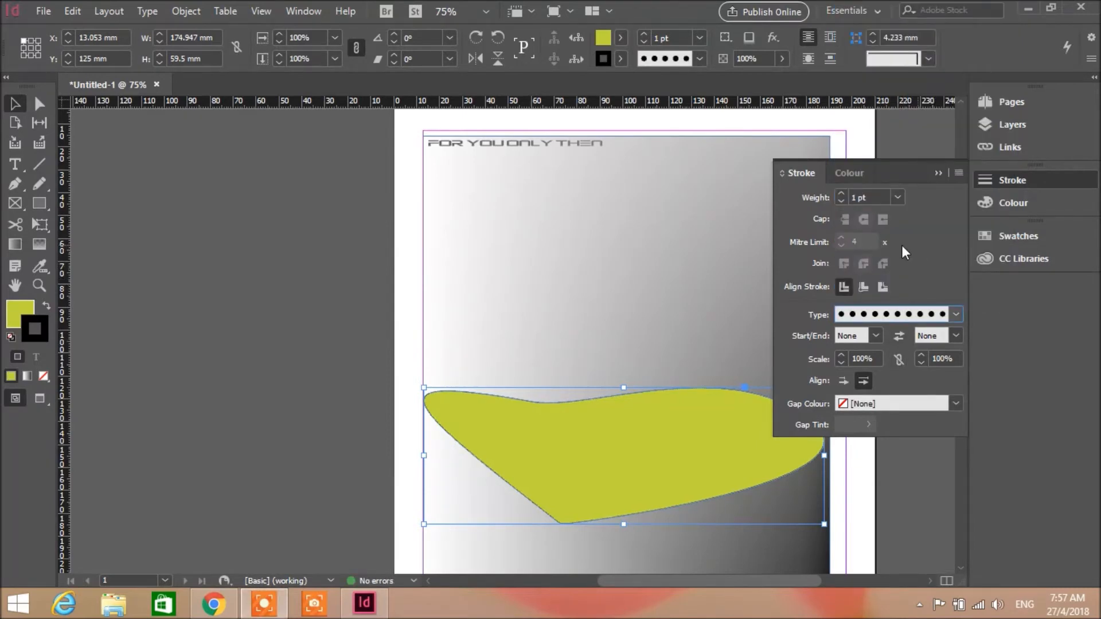
Set the green shape's stroke weight to 20 pt and select the gradient text frame.
click(856, 198)
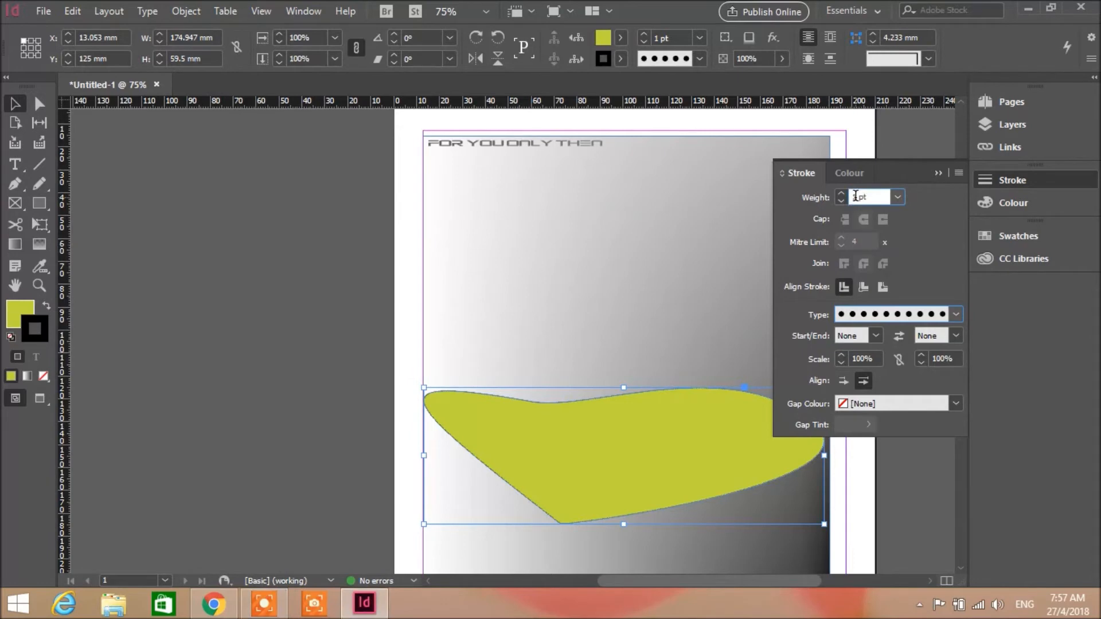
double_click(856, 197)
text(20)
click(716, 290)
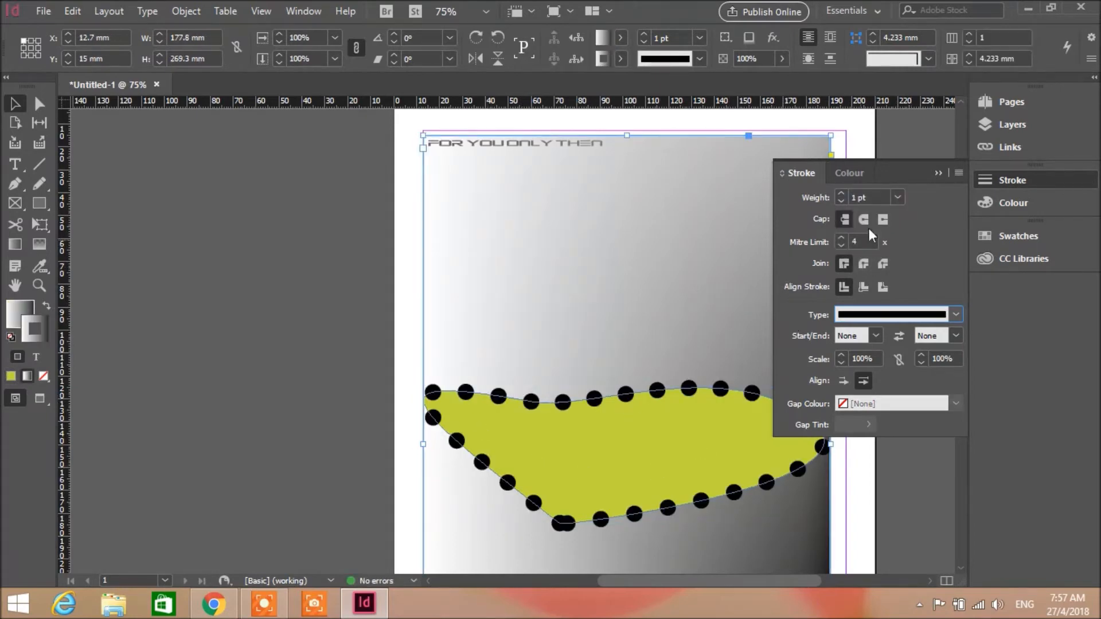
Try a 10 pt stroke weight on the text frame, and undo it.
click(853, 199)
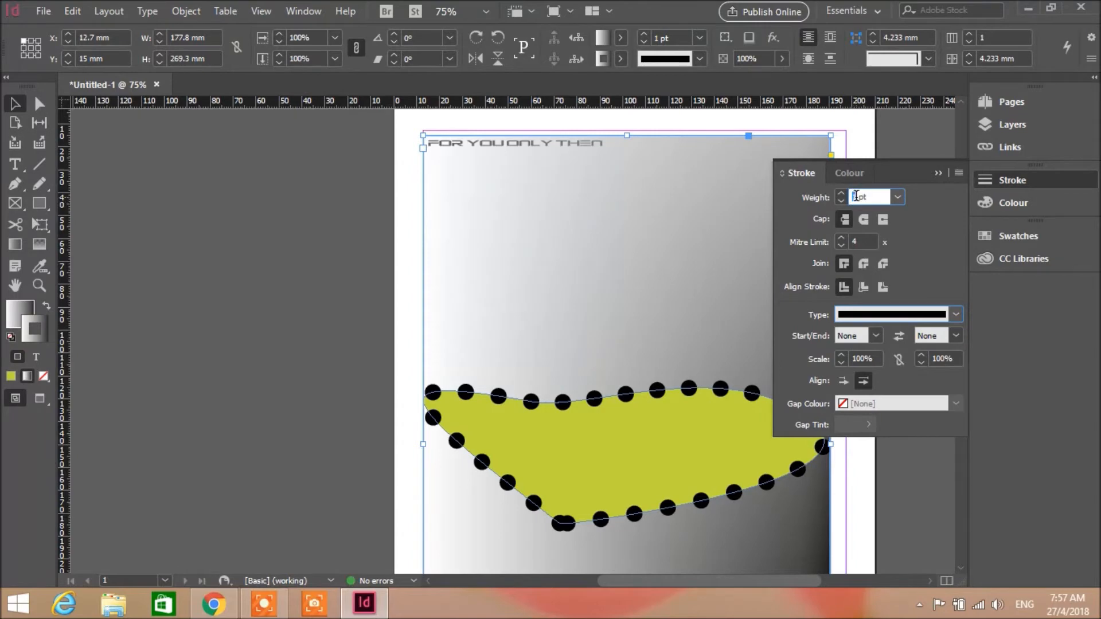
text(2)
text(0)
key(Return)
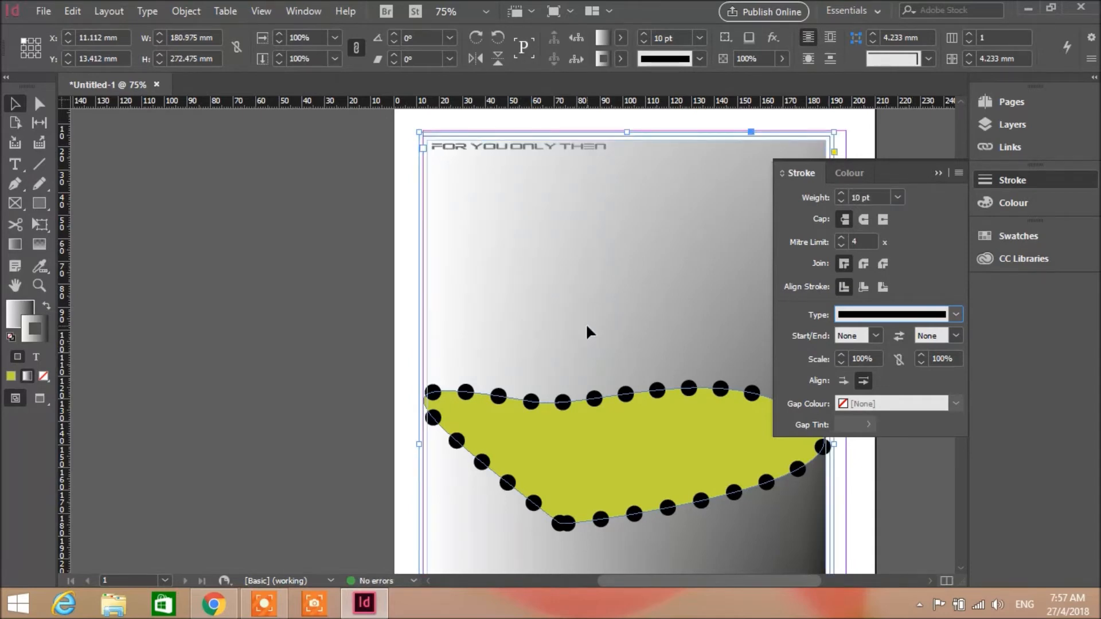
key(ctrl+z)
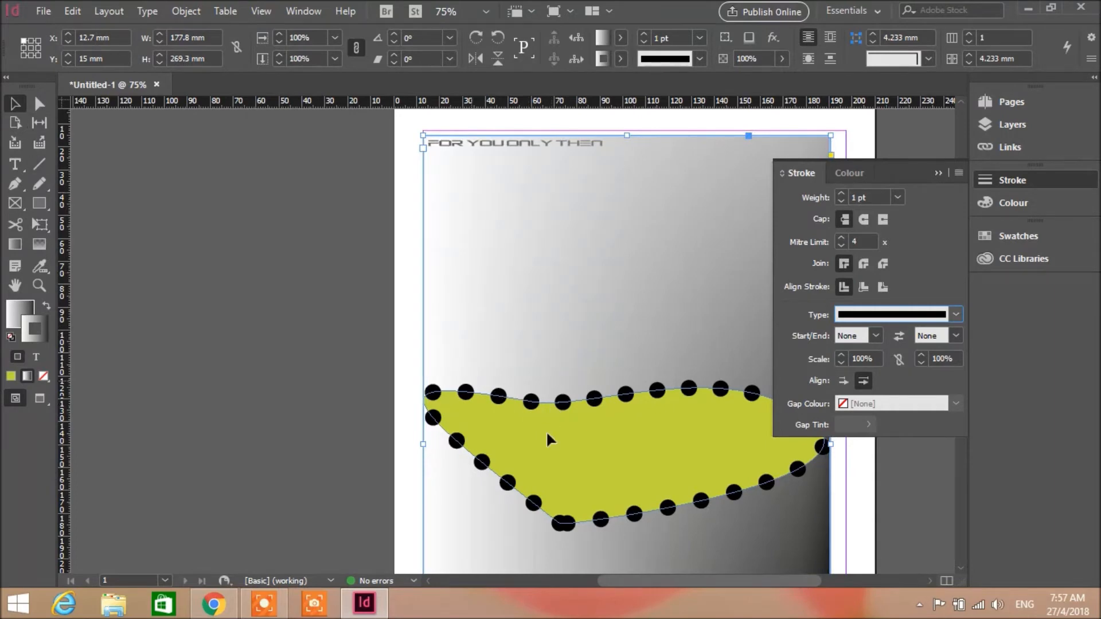
Set the text frame's stroke weight to 10 pt and activate the Type tool.
click(855, 197)
double_click(855, 197)
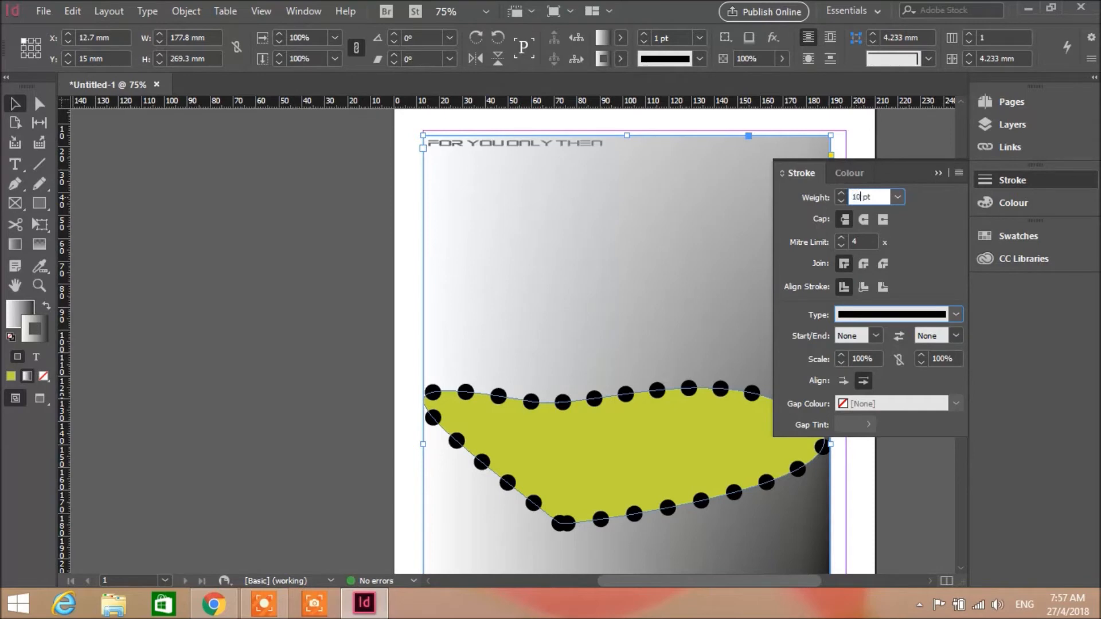
key(Return)
key(t)
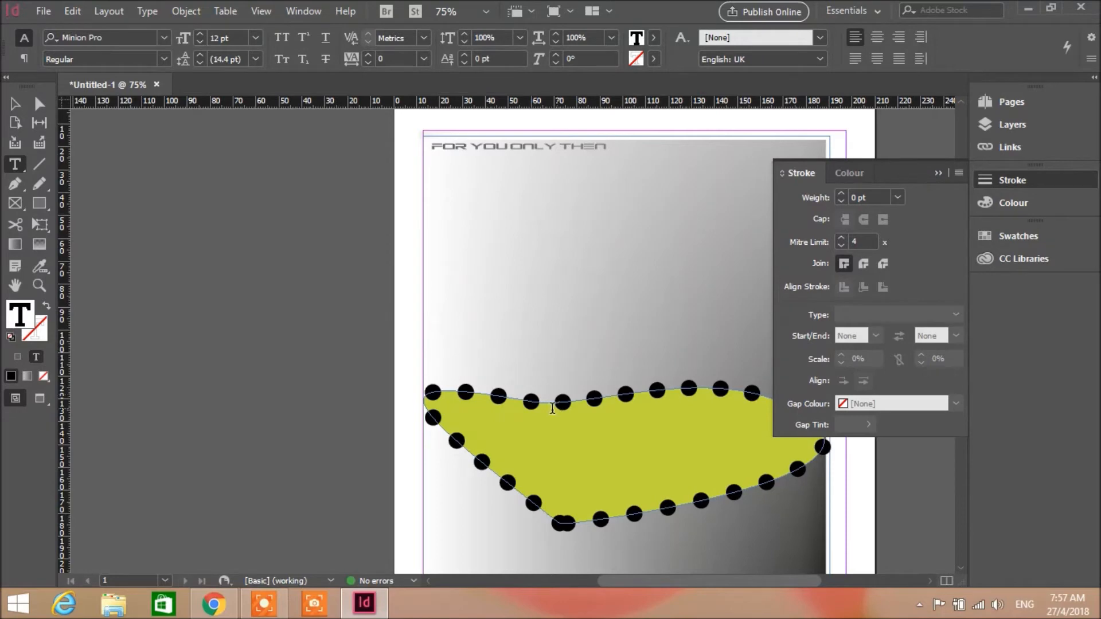
Reposition the gradient text frame to about X -1 mm, Y 14.5 mm and widen it to about 198 mm.
click(15, 103)
click(608, 494)
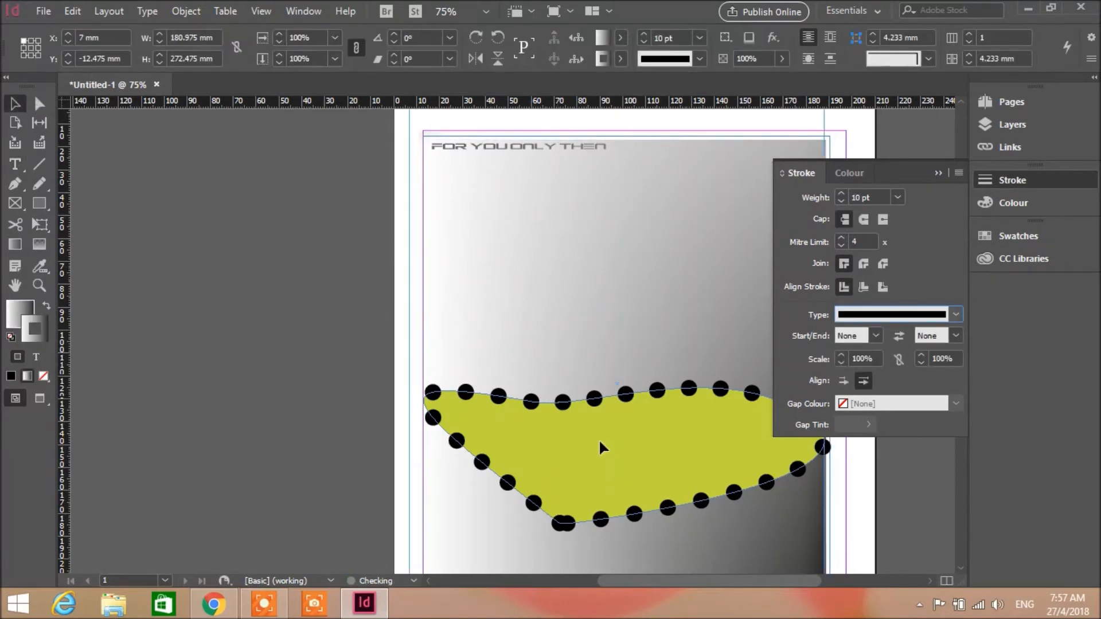
key(t)
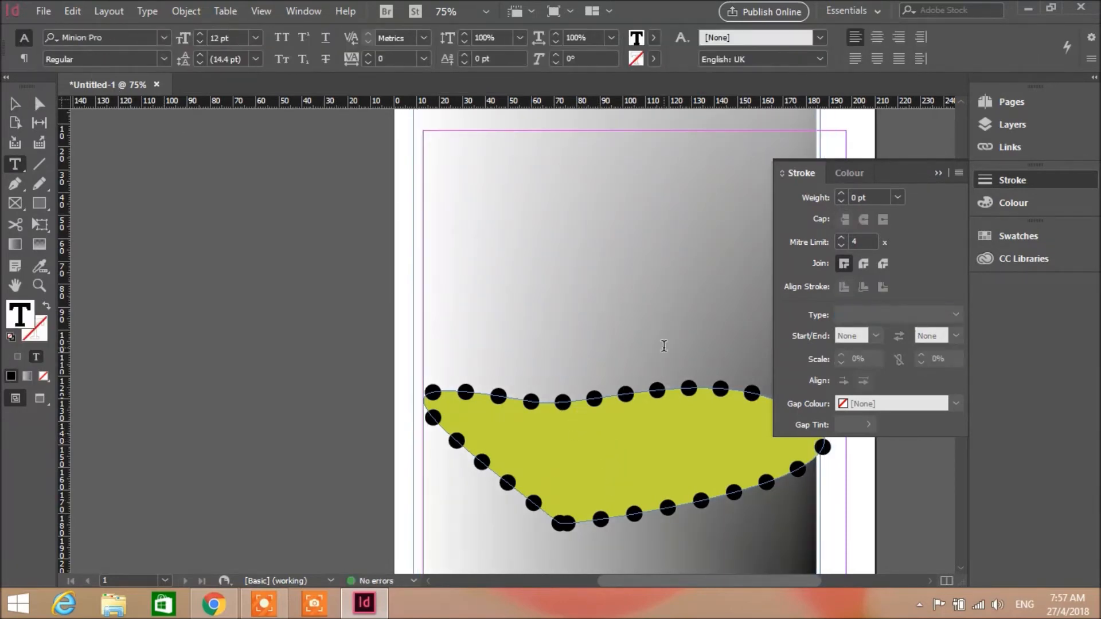
scroll(669, 356, down, 2)
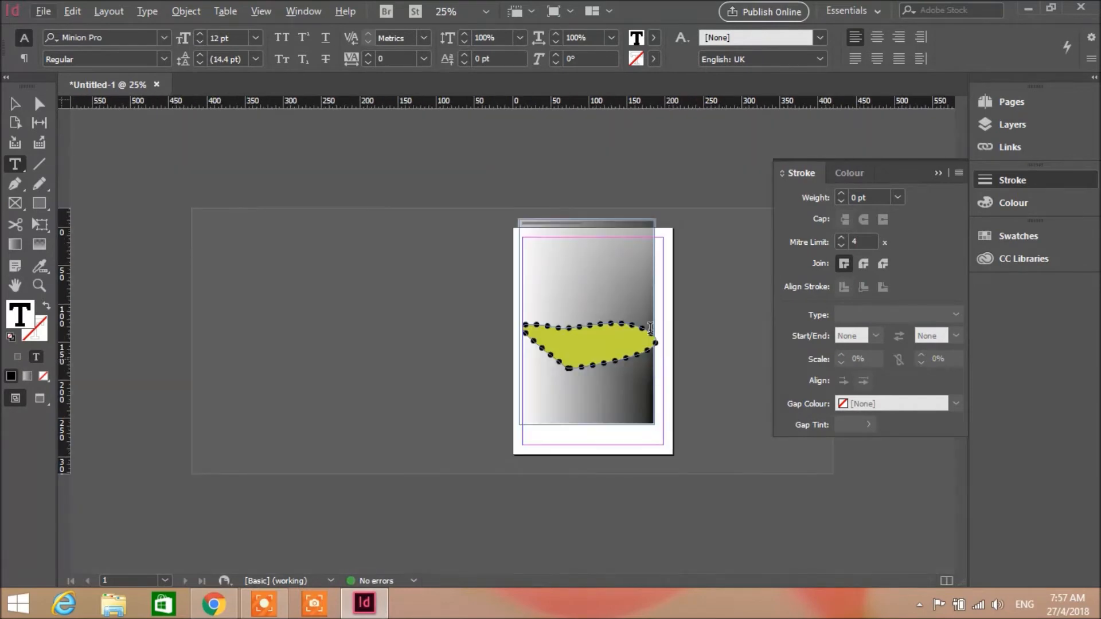
click(15, 103)
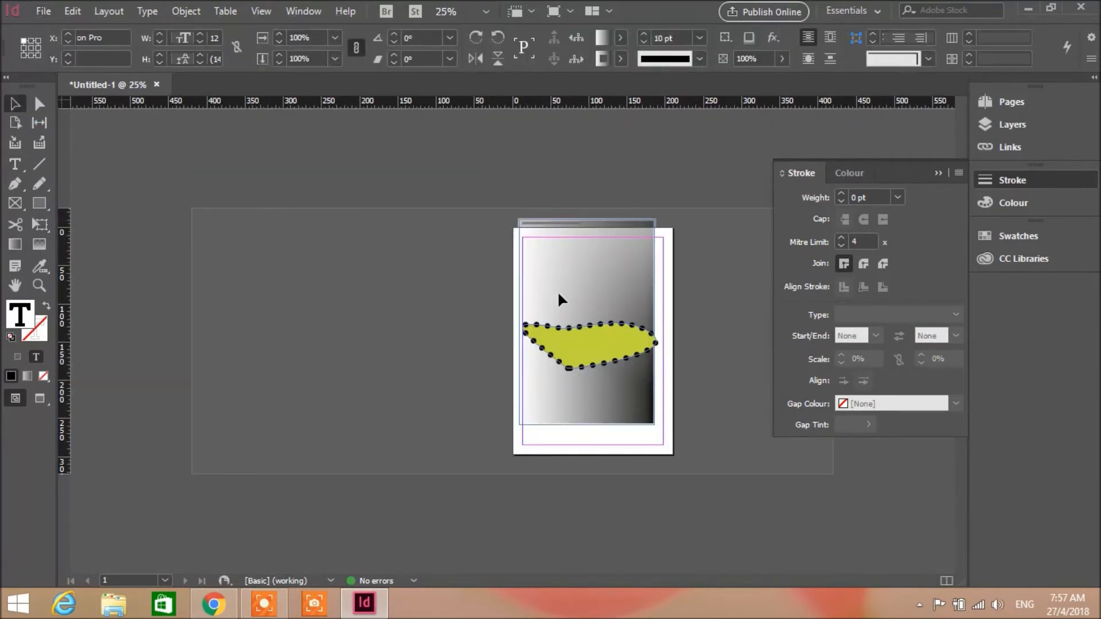
click(582, 310)
drag(608, 347, 663, 344)
alt+scroll(638, 335, up, 6)
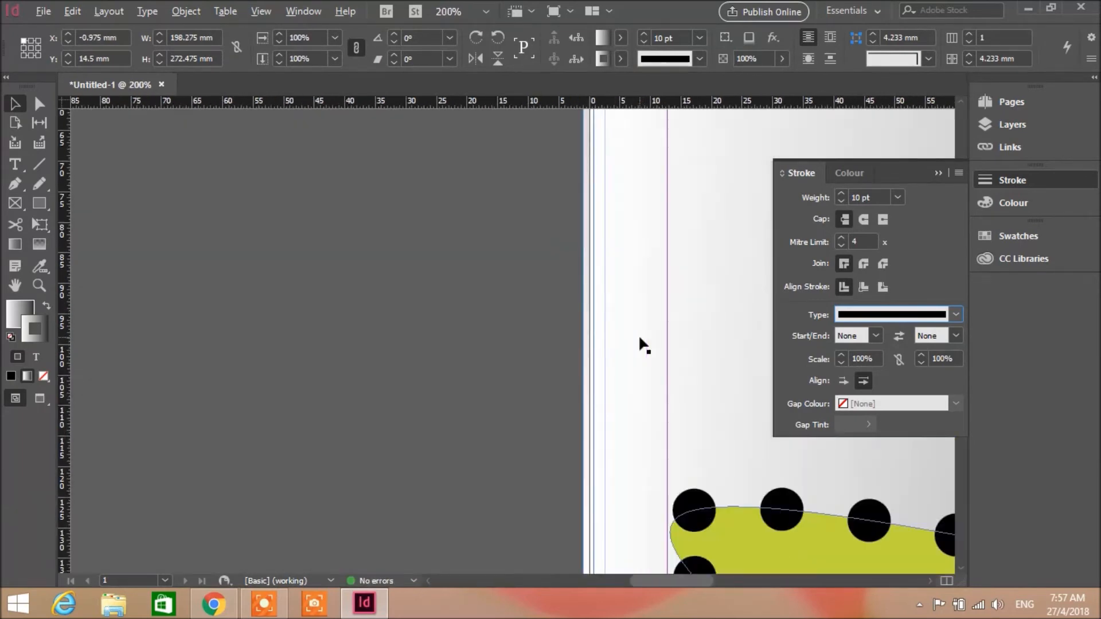
Move the green shape to about X -11 mm, Y 104.7 mm and set its stroke weight to 10 pt.
drag(694, 519, 598, 424)
alt+scroll(604, 420, down, 6)
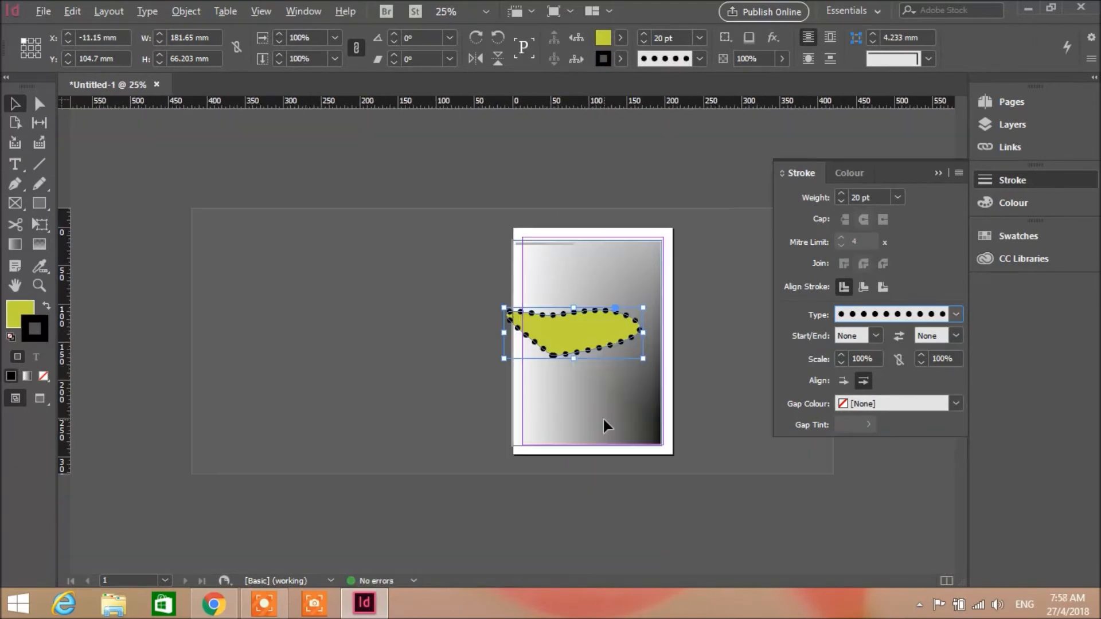
alt+scroll(672, 271, up, 2)
drag(862, 197, 852, 197)
text(1)
text(0)
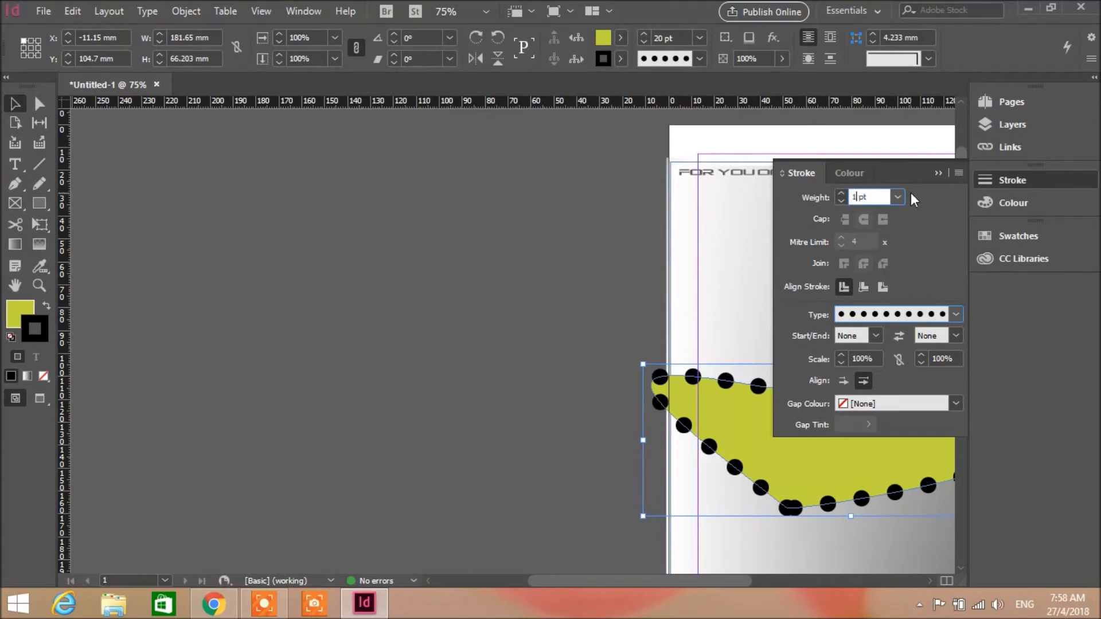
Set the gradient text frame's stroke type to Dashed (3 and 2) and collapse the stroke settings.
click(724, 369)
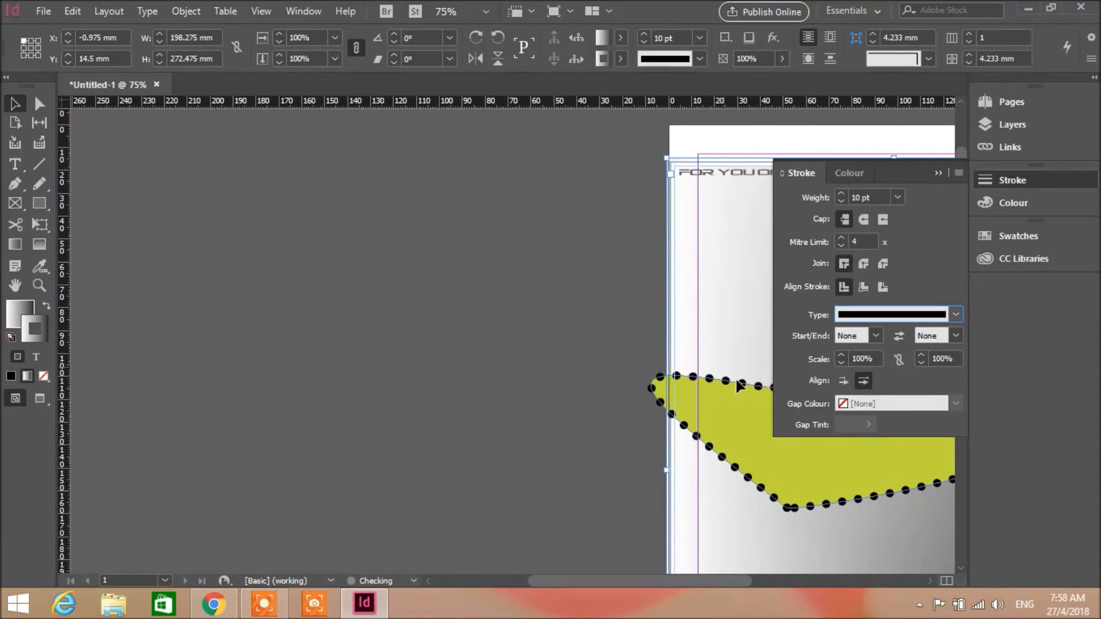
click(955, 313)
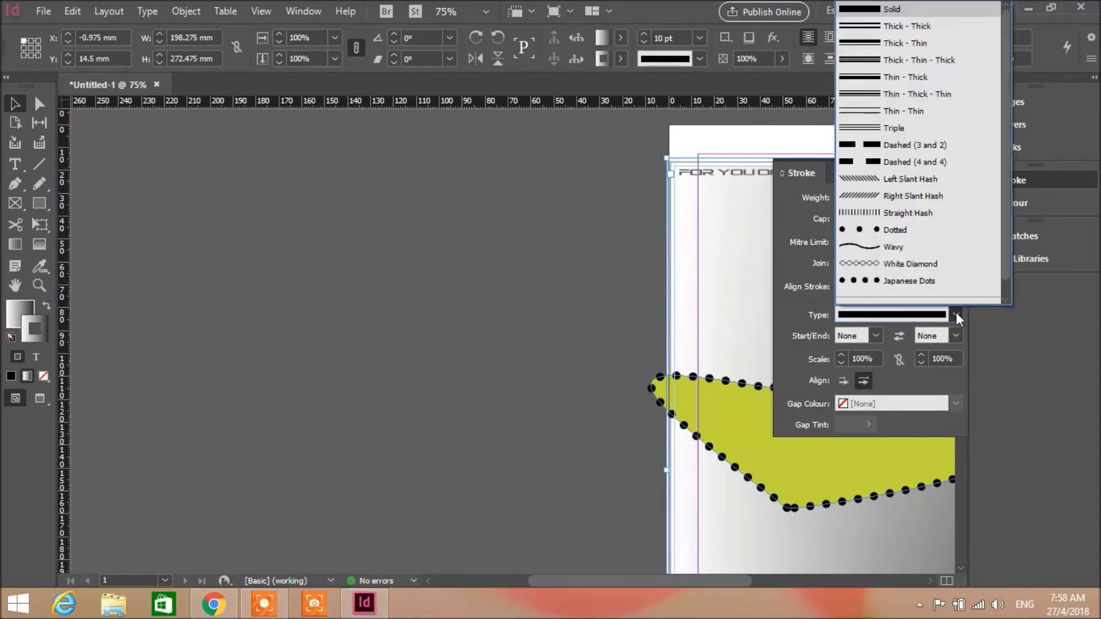
click(911, 144)
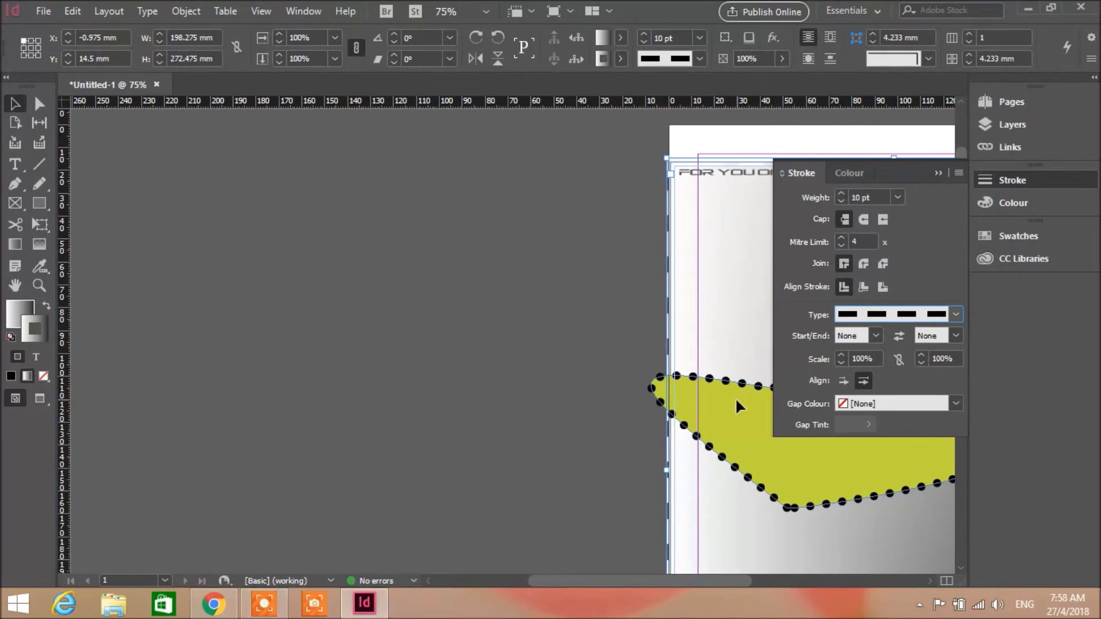
click(940, 172)
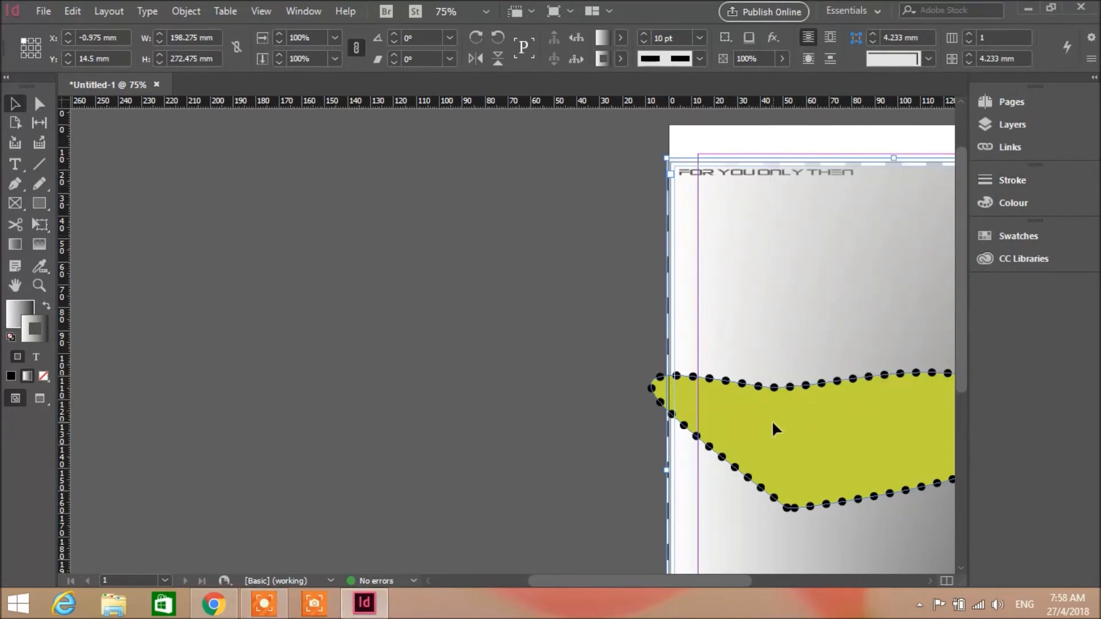
key(t)
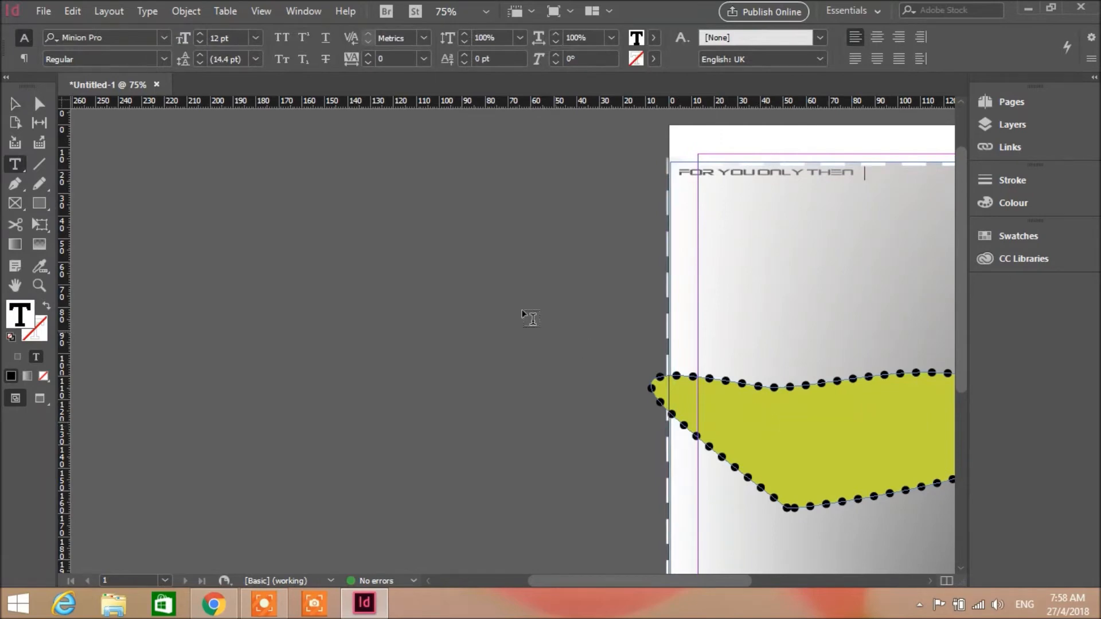
key(Escape)
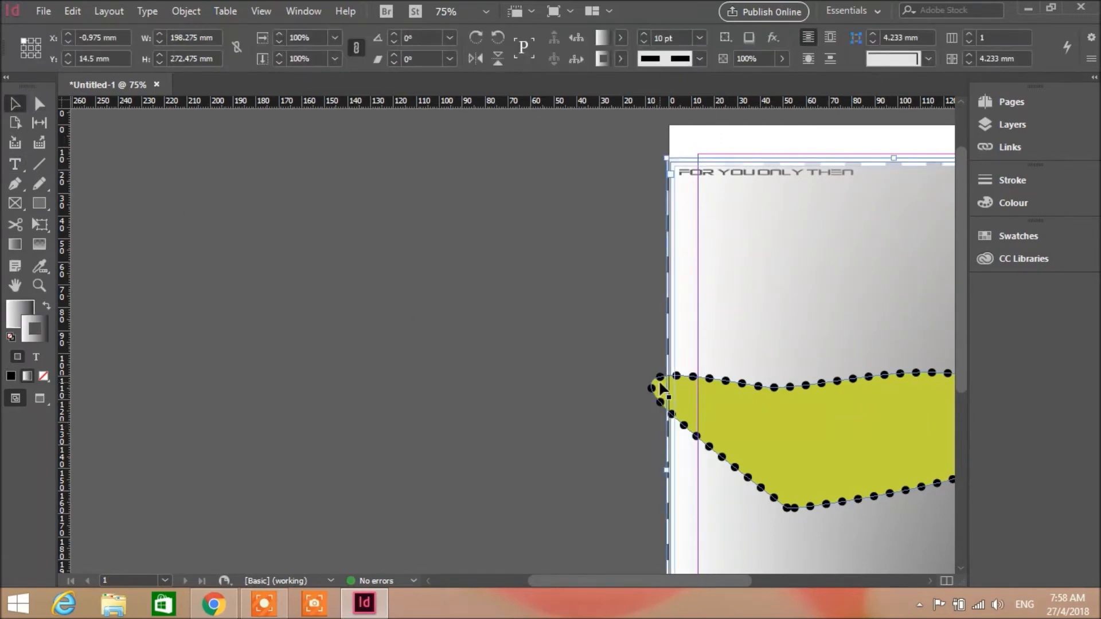
Move the green shape to about X -67 mm, Y 99 mm and examine its effects, interactive and selection commands.
drag(660, 393, 534, 377)
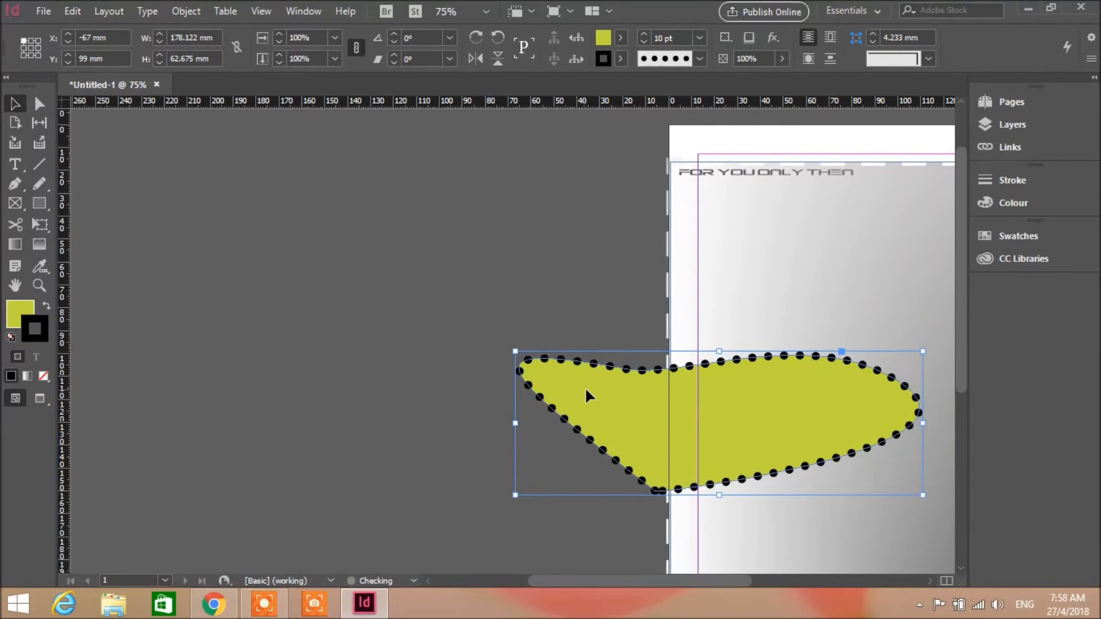
right_click(762, 414)
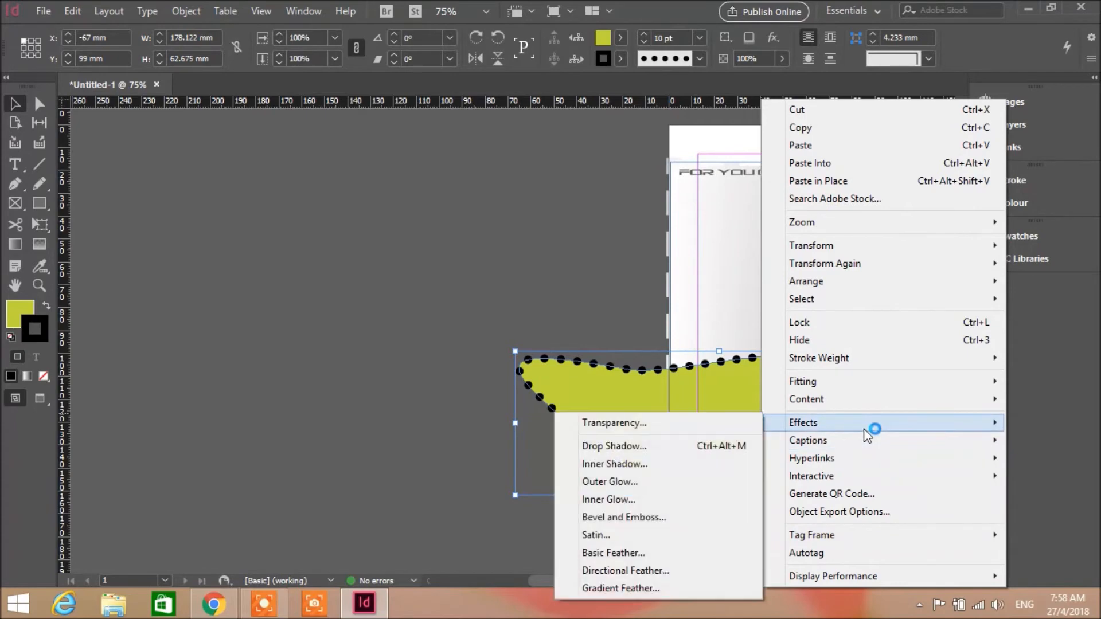
mouse_move(862, 408)
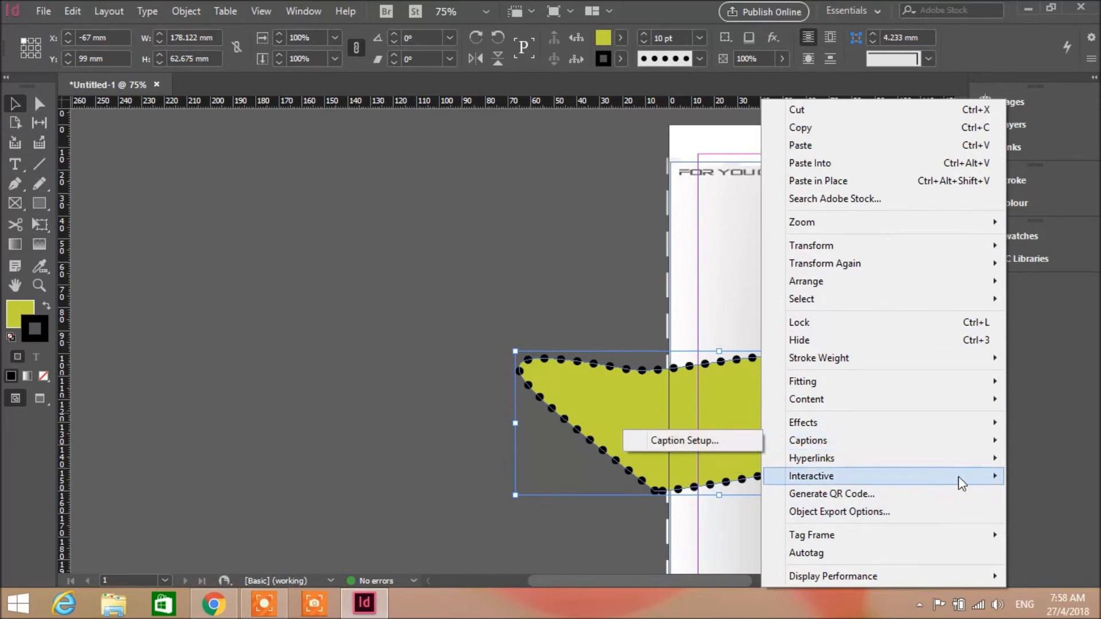
mouse_move(962, 484)
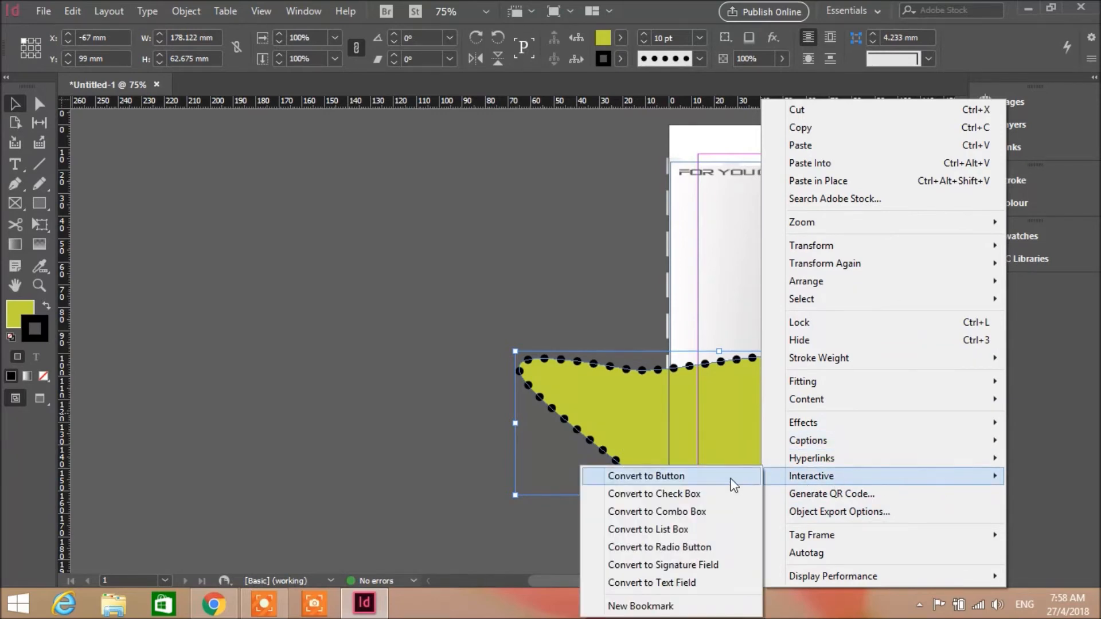
click(711, 583)
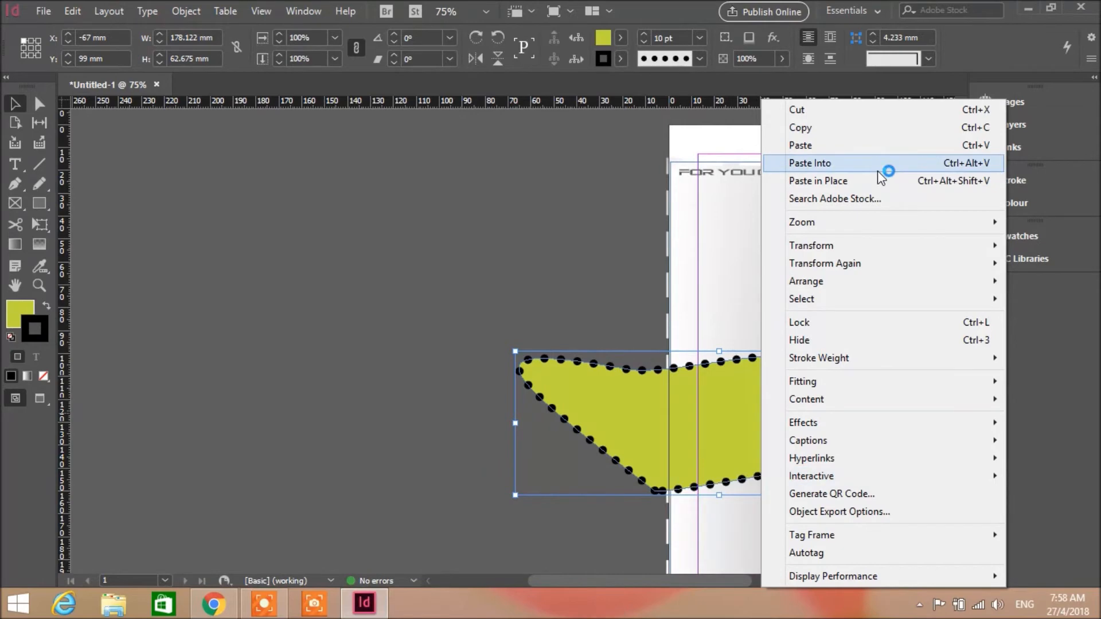
mouse_move(885, 267)
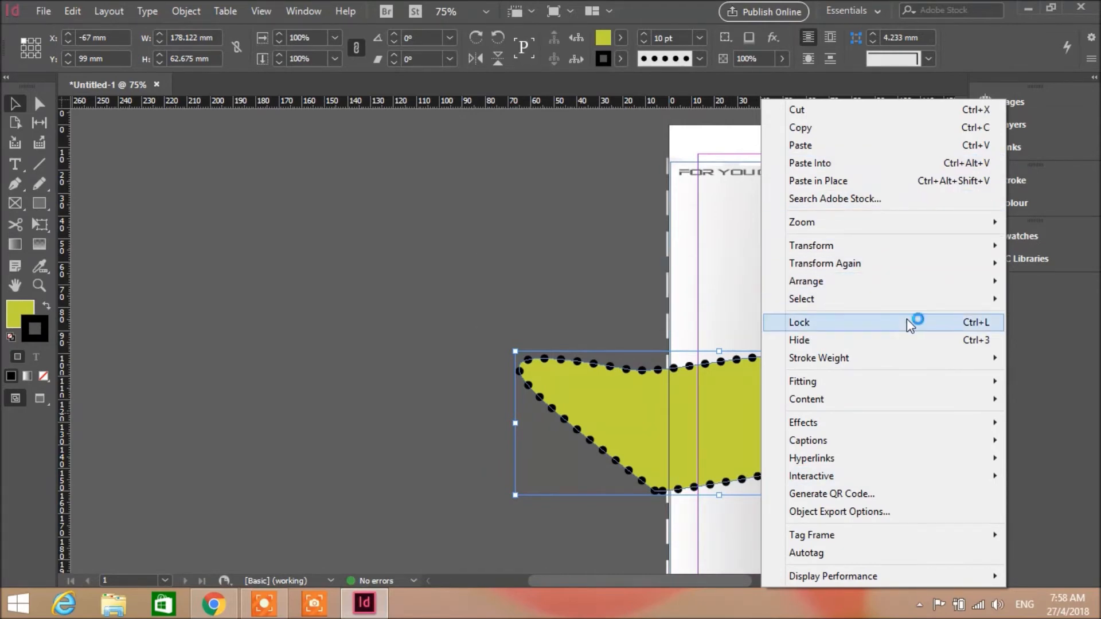
mouse_move(931, 302)
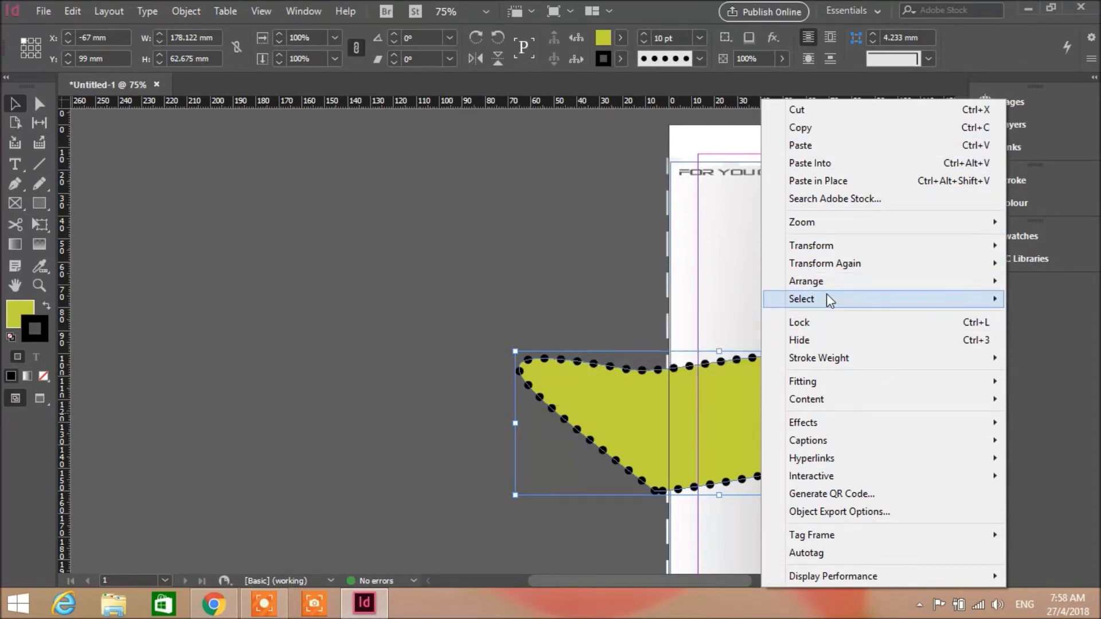
mouse_move(827, 300)
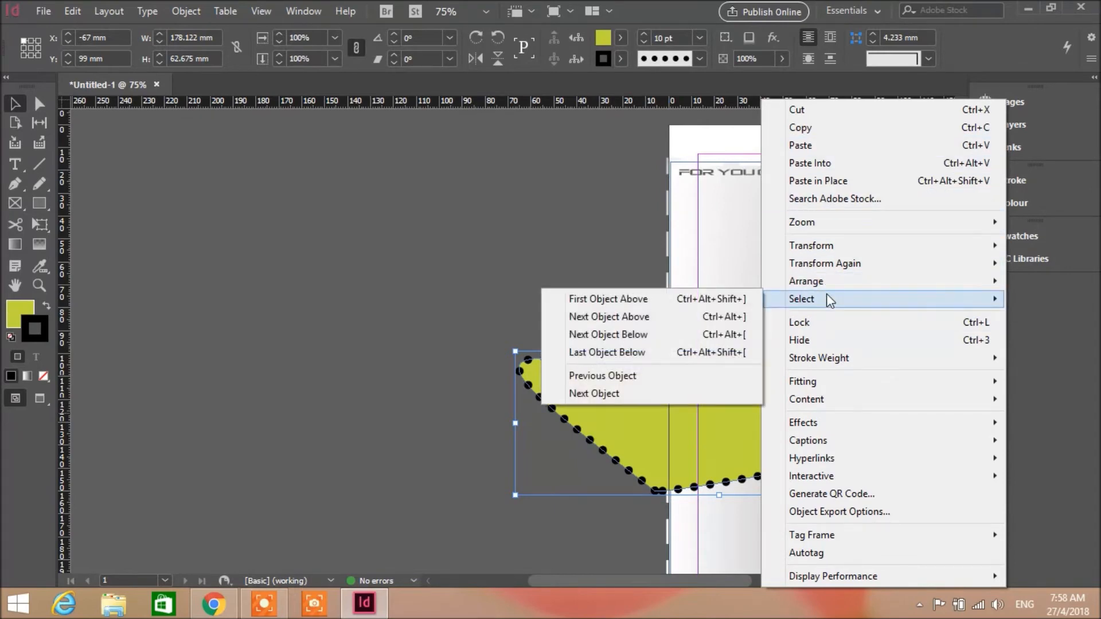
click(720, 302)
Move the text frame to about X 5.9 mm, Y 14.5 mm and the green shape to about X -7 mm, Y 57.5 mm.
drag(740, 404, 797, 403)
click(805, 269)
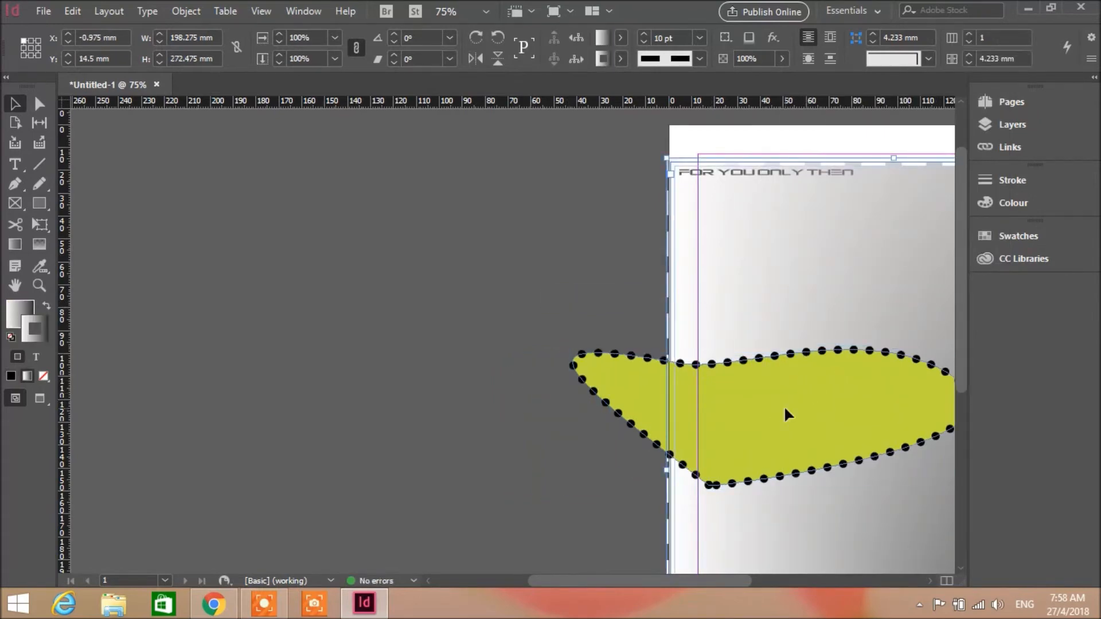
drag(786, 413, 737, 408)
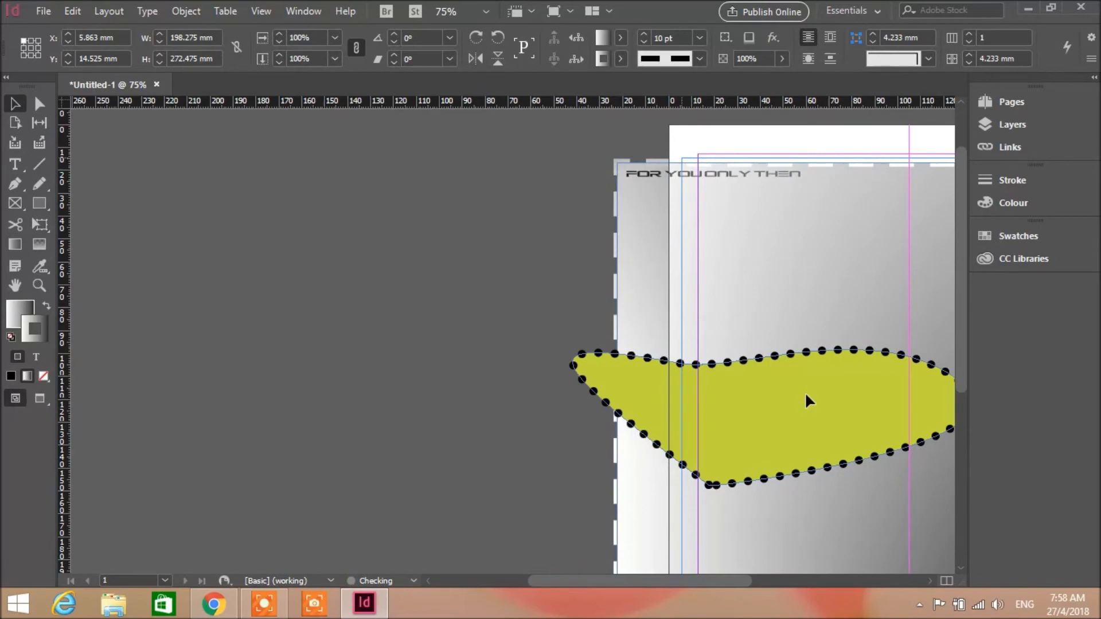
drag(805, 395, 809, 398)
drag(648, 383, 731, 294)
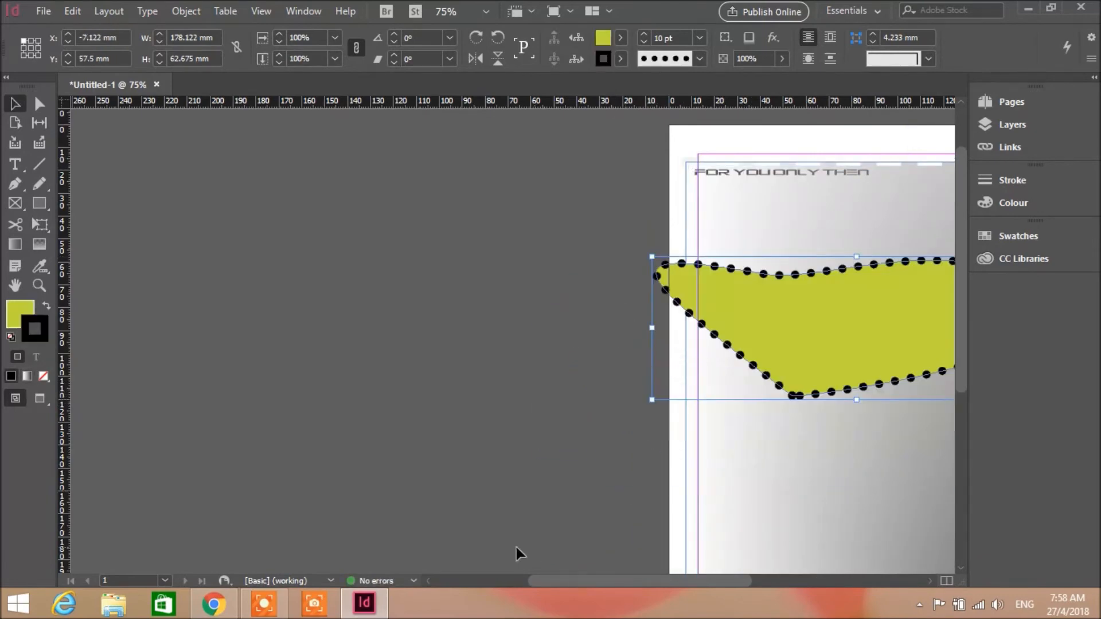
Change the green shape's stroke type to Dashed (3 and 2) and move the shape to about X 5.9 mm, Y 109 mm.
drag(555, 579, 610, 580)
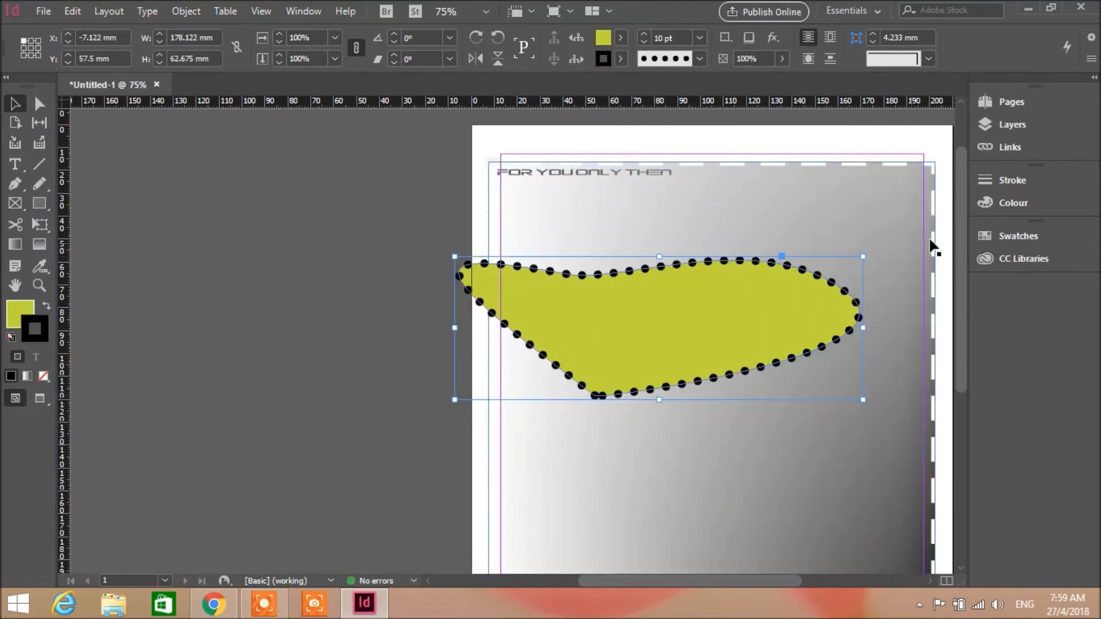
click(698, 58)
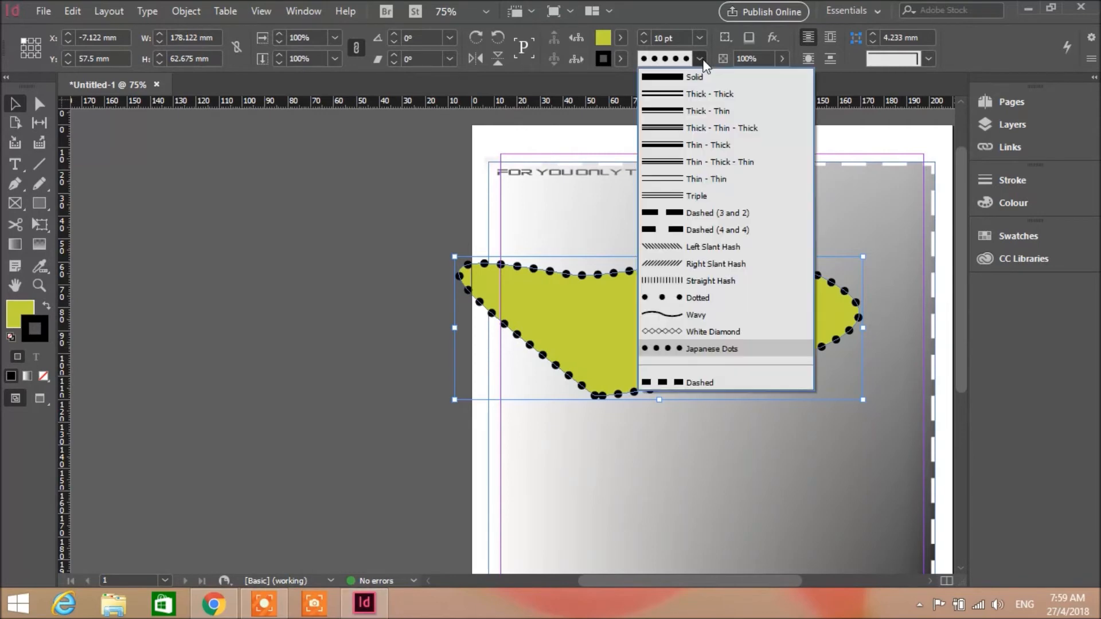
click(706, 230)
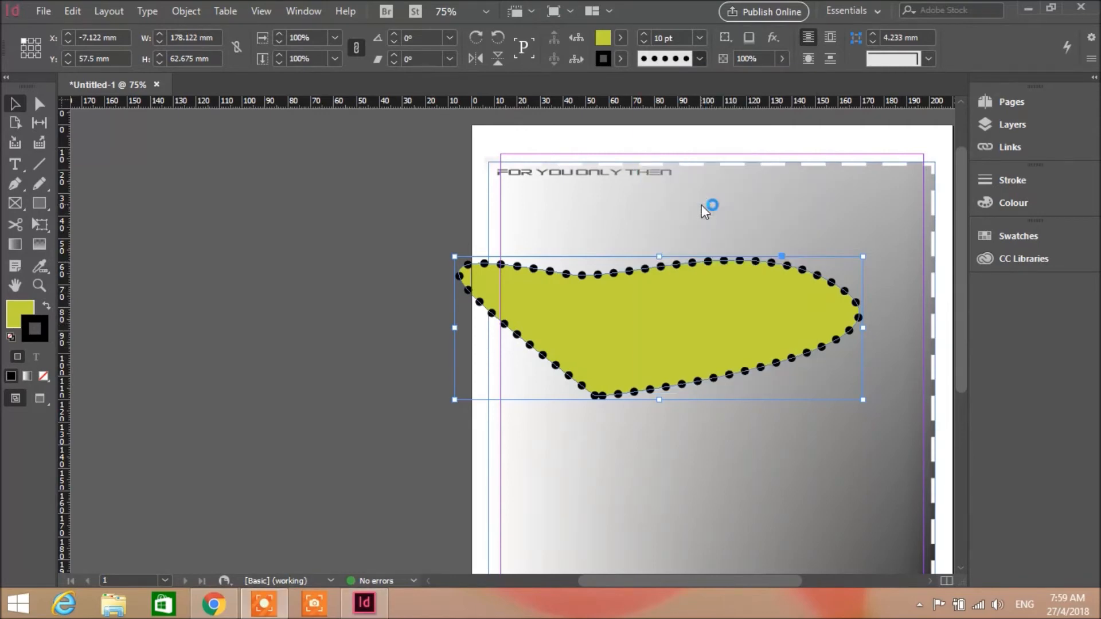
drag(708, 295, 738, 414)
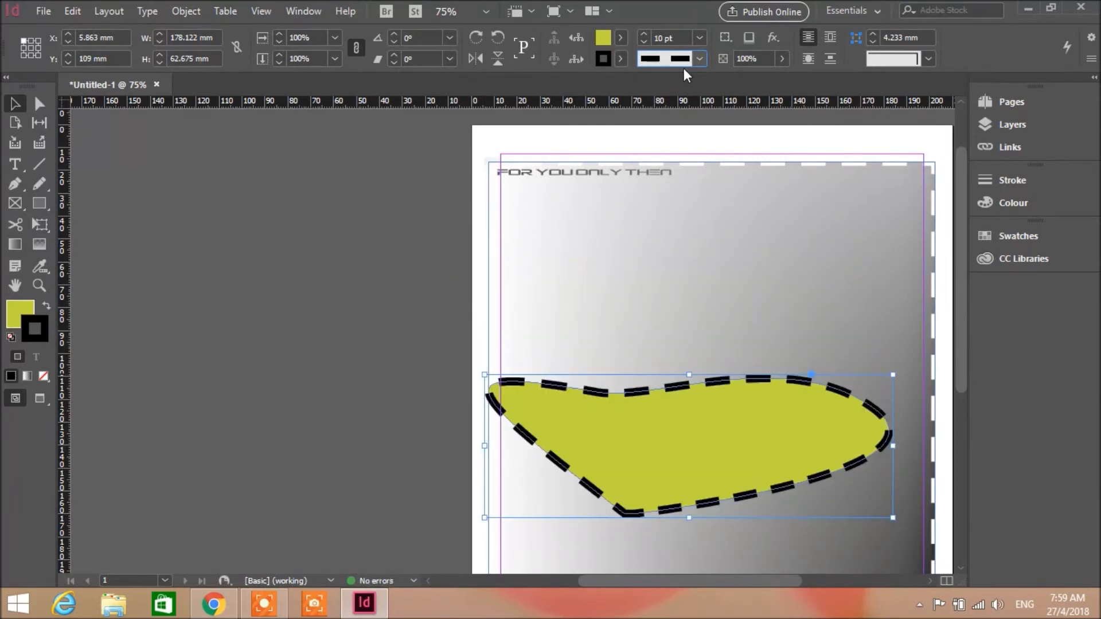
Set the green shape's stroke colour to [Paper], and replace it with a pale green mixed in the Colour Picker.
click(614, 60)
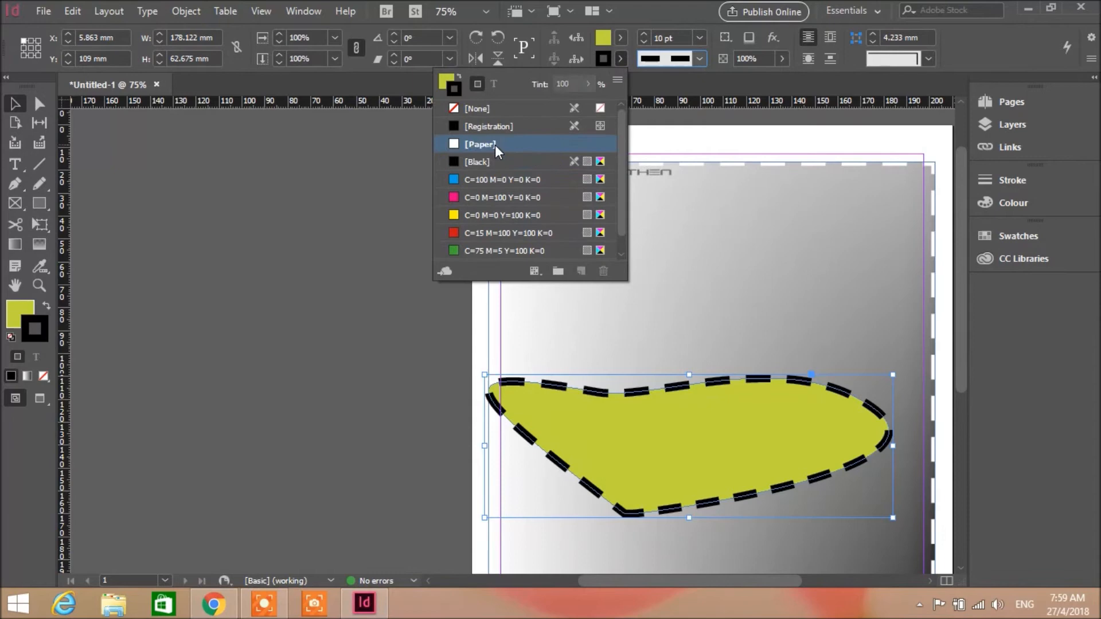
click(495, 144)
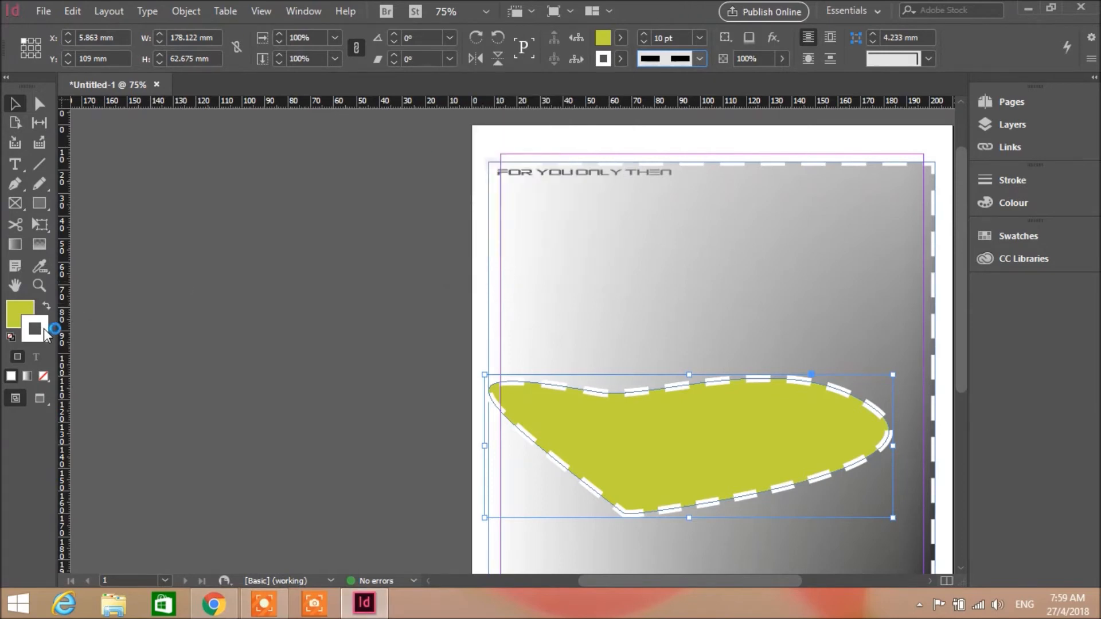
click(449, 289)
mouse_move(442, 294)
mouse_down()
mouse_move(430, 332)
mouse_move(413, 329)
mouse_move(411, 238)
mouse_move(397, 229)
mouse_up()
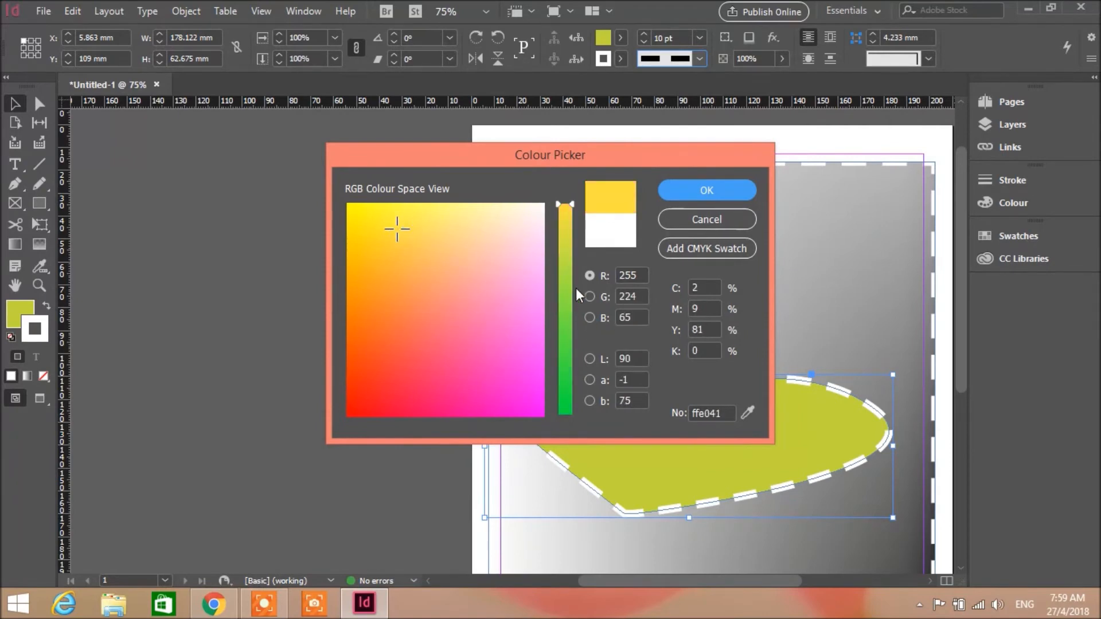
drag(571, 204, 573, 252)
mouse_move(409, 237)
mouse_down()
mouse_move(406, 210)
mouse_move(491, 204)
mouse_move(488, 195)
mouse_up()
drag(573, 254, 576, 243)
click(733, 195)
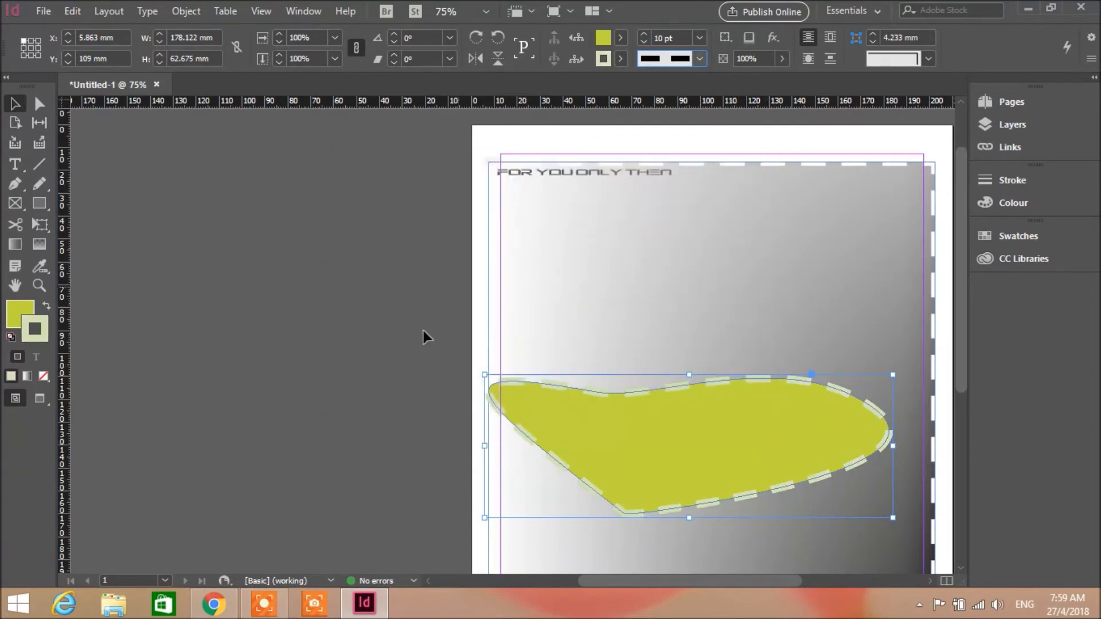
Draw three rectangle frames on the green shape, about 29.5 × 17, 33.5 × 11.5 and 14.75 × 11.5 mm, the last without a stroke.
click(14, 203)
drag(605, 418, 672, 458)
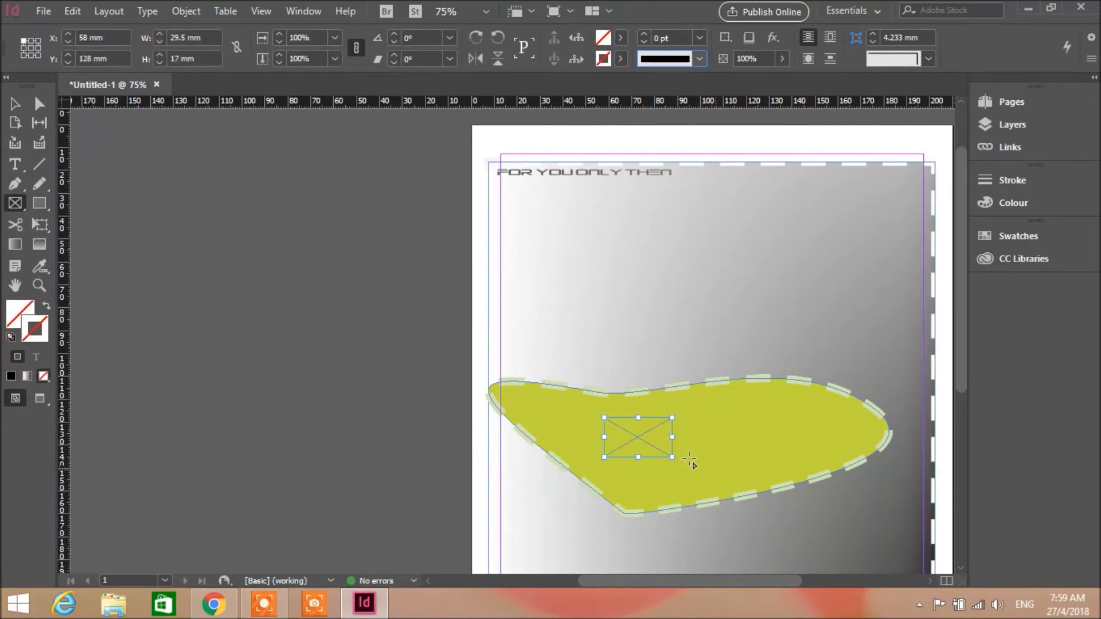
drag(672, 457, 748, 483)
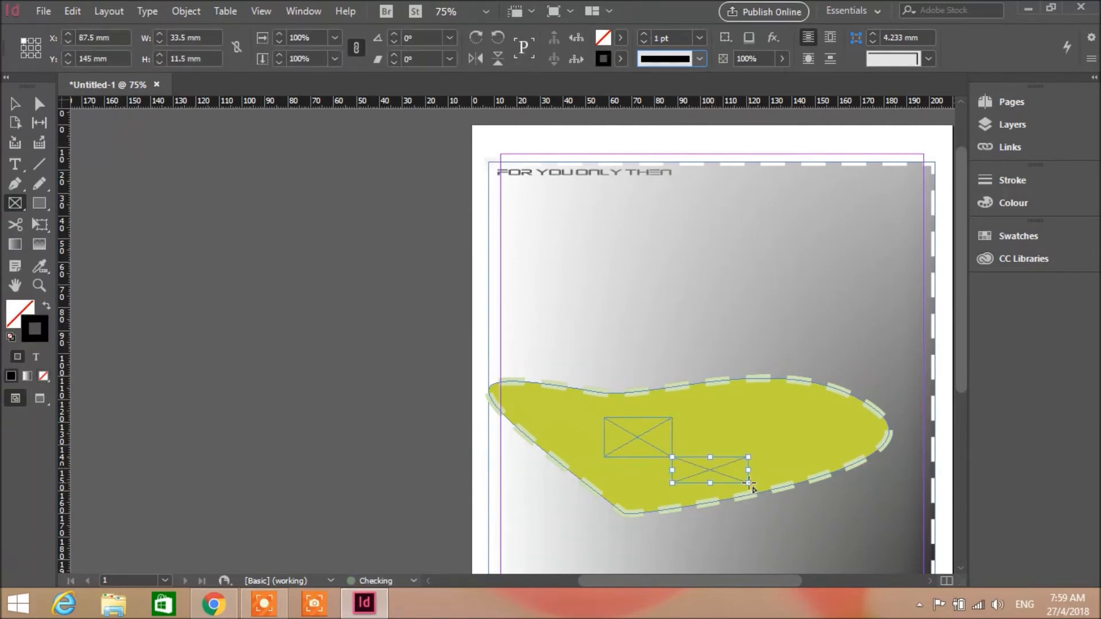
drag(638, 430, 673, 457)
key(slash)
click(39, 109)
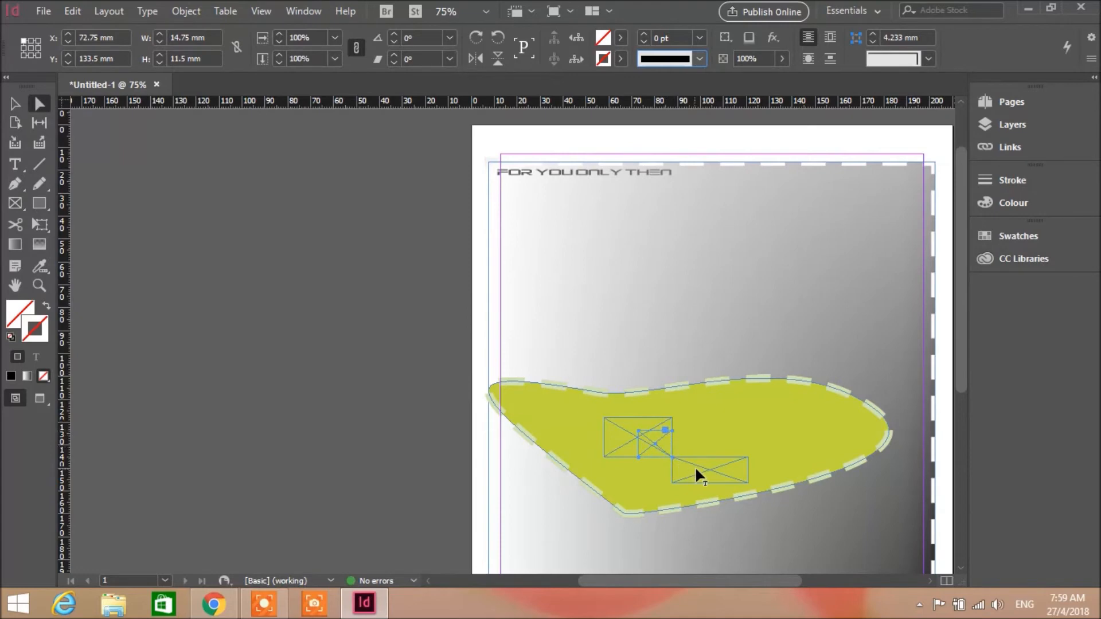
Turn the 29.5 × 17 mm rectangle frame on the green shape into a text frame.
drag(673, 372, 673, 376)
scroll(649, 450, up, 5)
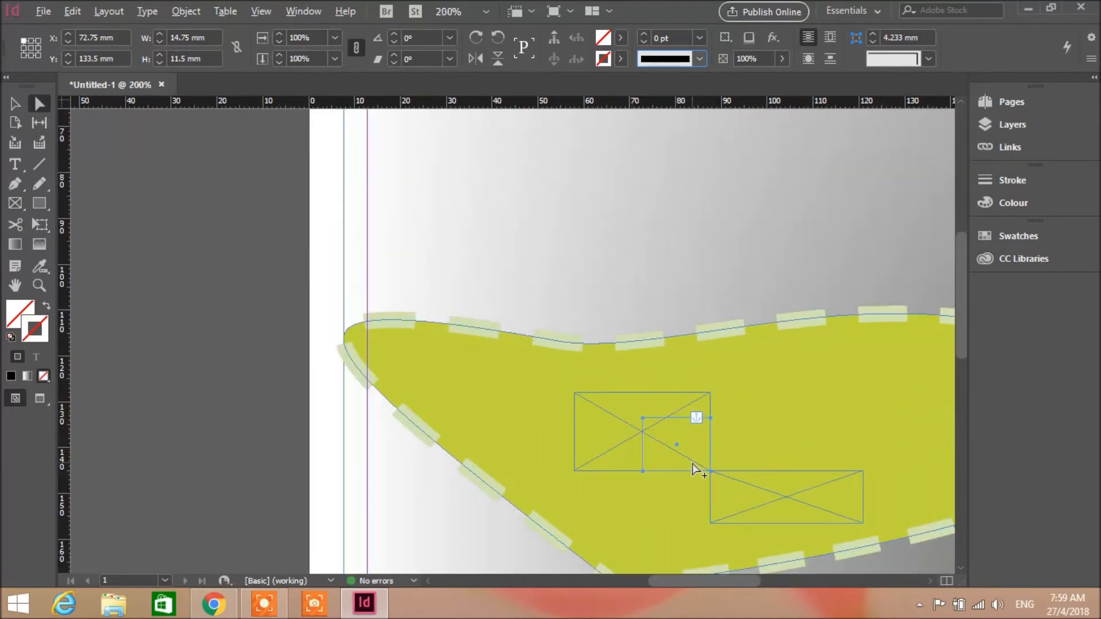
drag(592, 372, 648, 413)
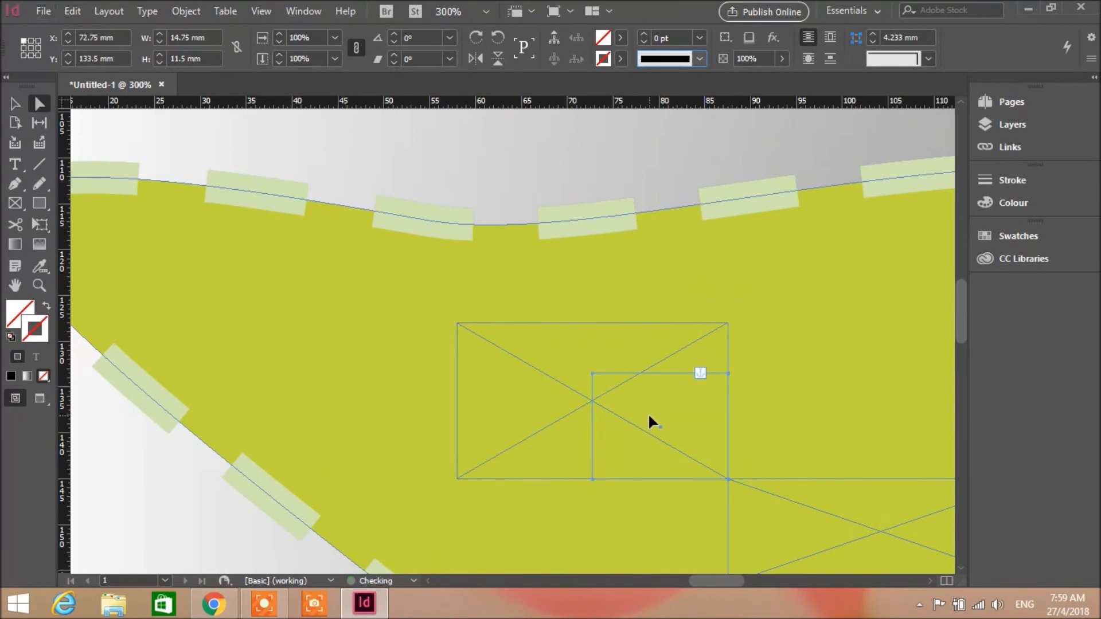
click(558, 359)
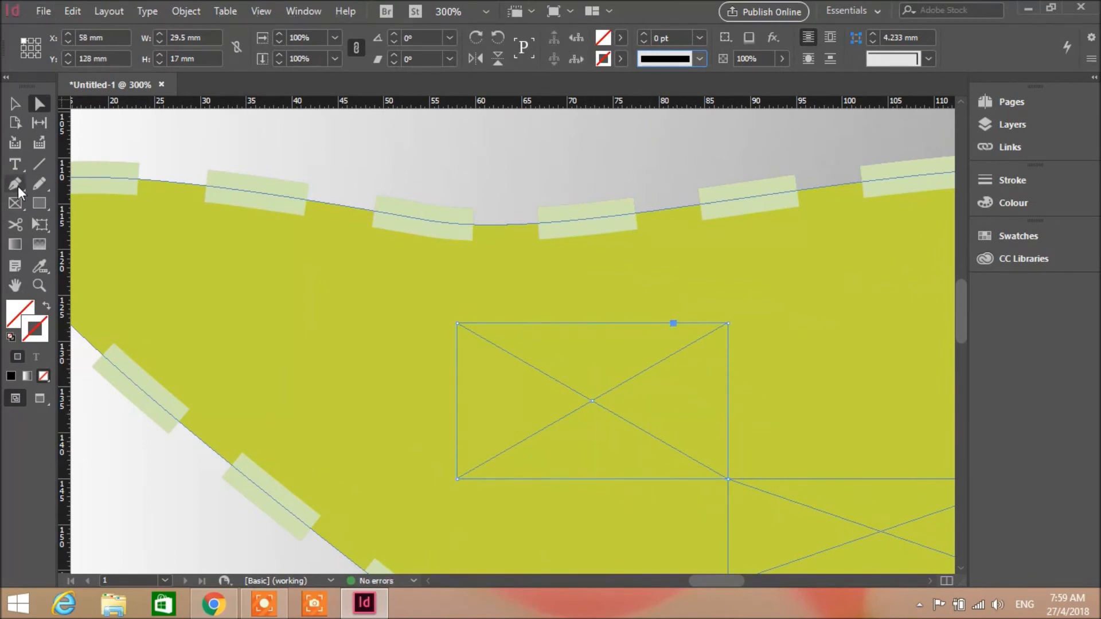
key(t)
click(473, 344)
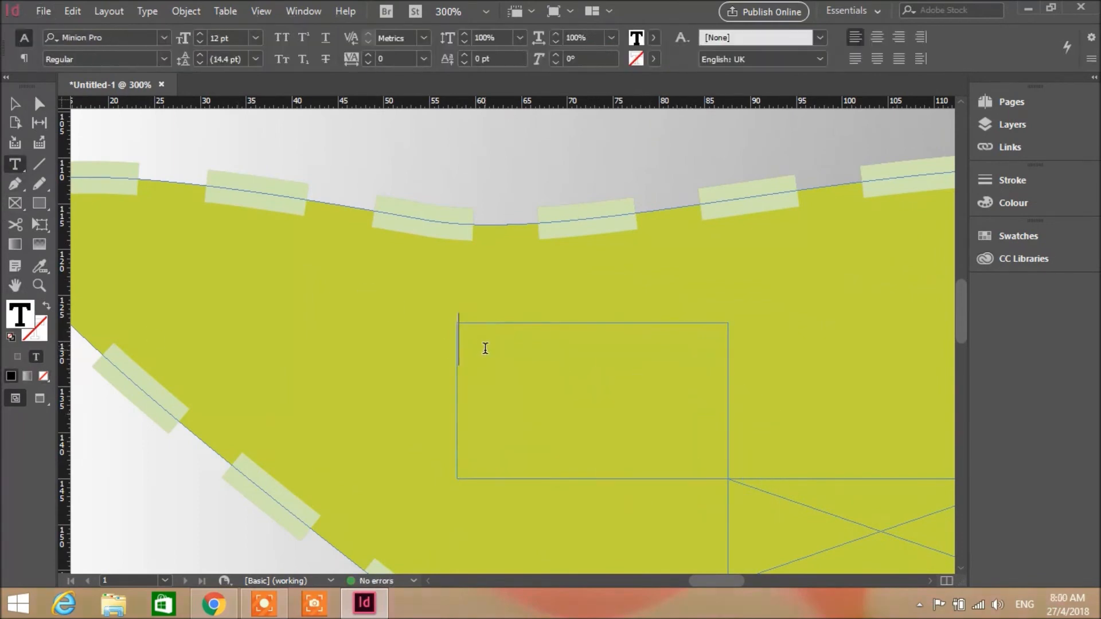
text(hhjh)
key(BackSpace)
key(BackSpace)
key(BackSpace)
key(BackSpace)
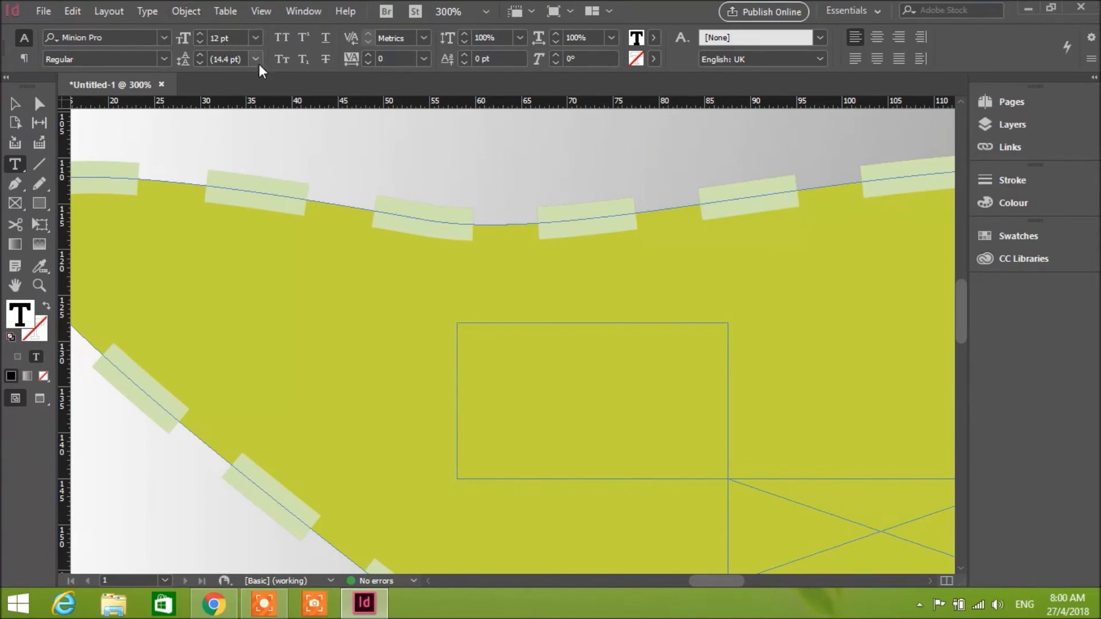
Try a 3° skew on the frame's text with the sample letters fhgh, and delete those letters.
click(568, 58)
click(556, 56)
click(555, 56)
text(fhgh)
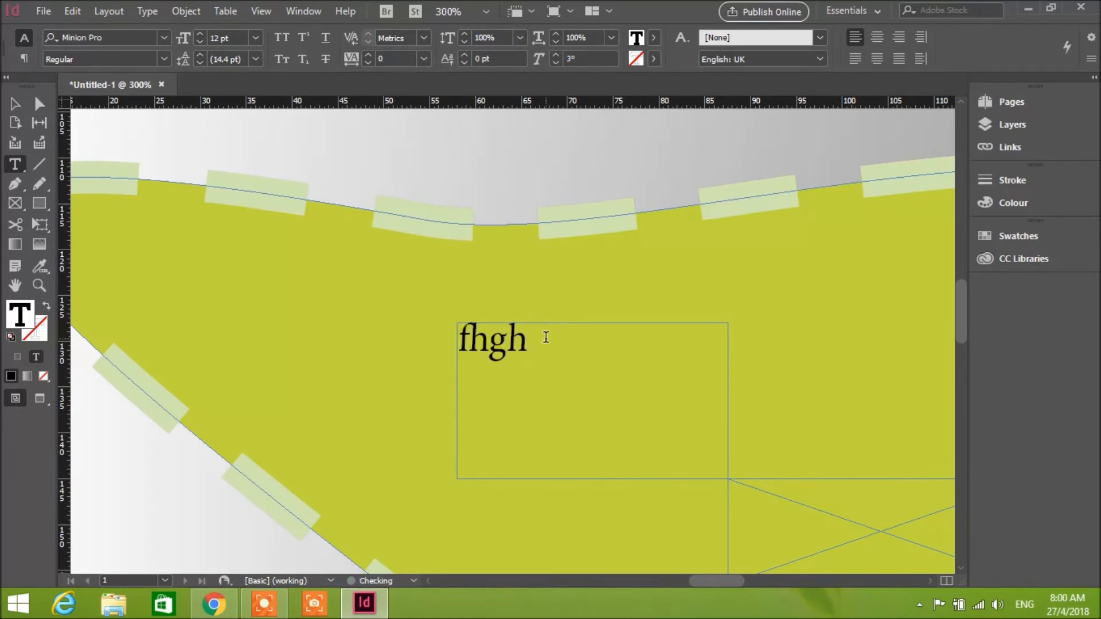
key(BackSpace)
key(BackSpace)
key(BackSpace)
key(BackSpace)
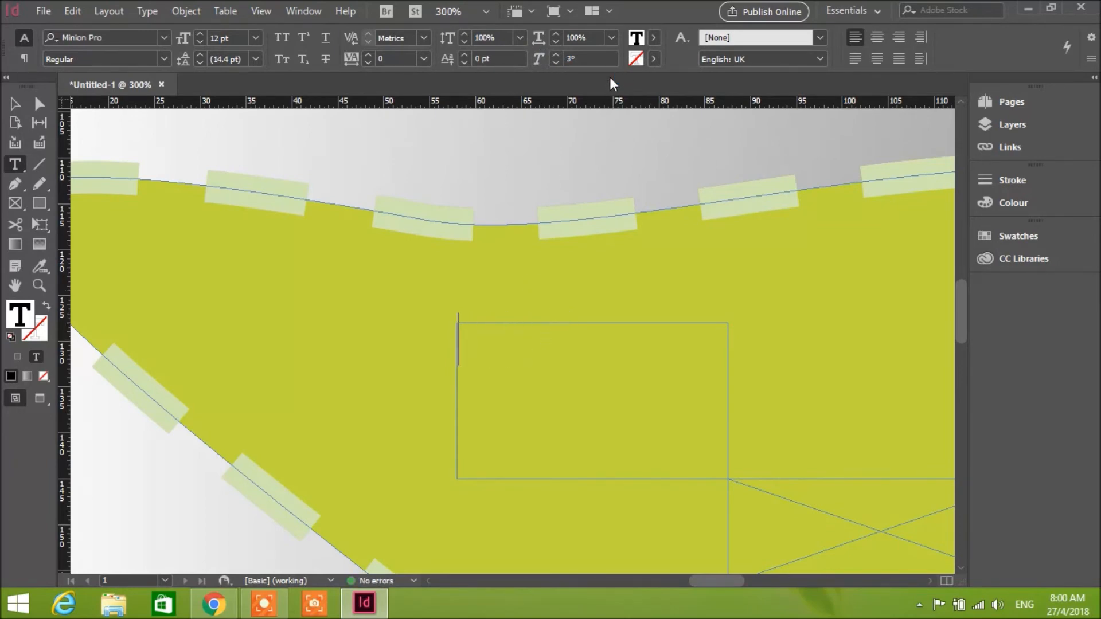
Set the frame's text skew to 11° and its font to Impact.
click(557, 55)
click(162, 38)
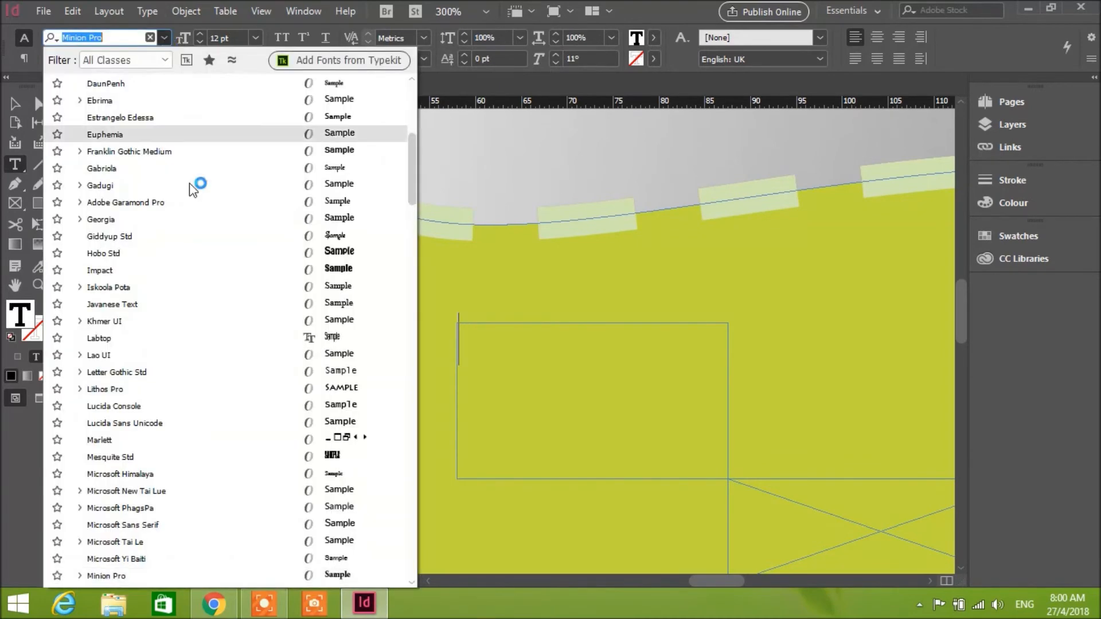
click(197, 270)
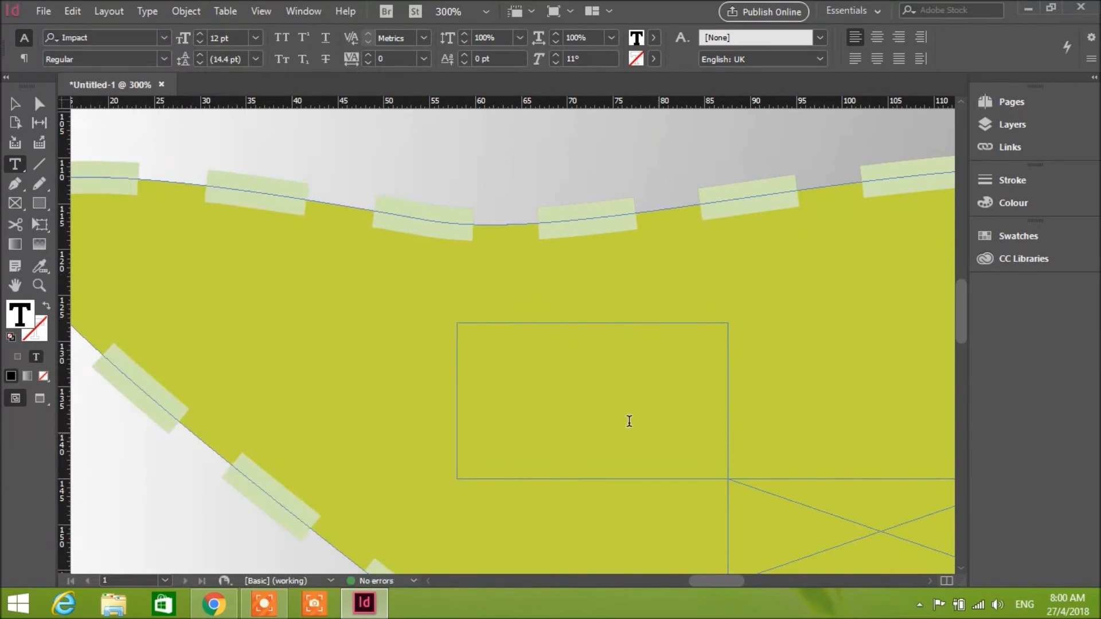
Enter "FOR THE PEOPLE" and, on a second line, "WHOM ARE CONCERNED T" in the text frame.
text(f)
key(BackSpace)
text(F)
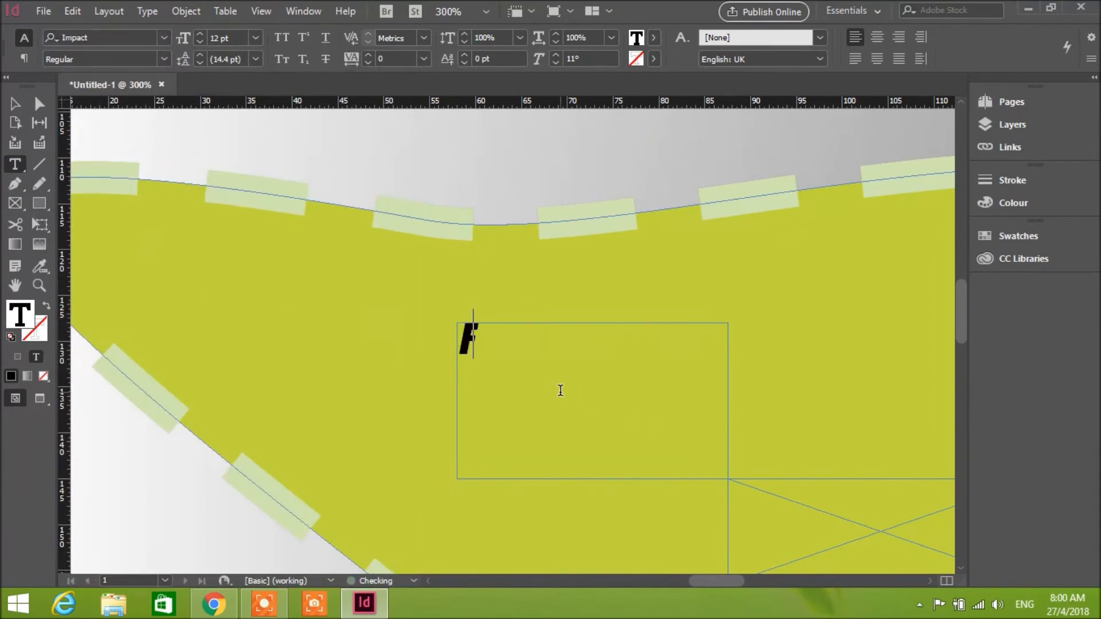
text(OR)
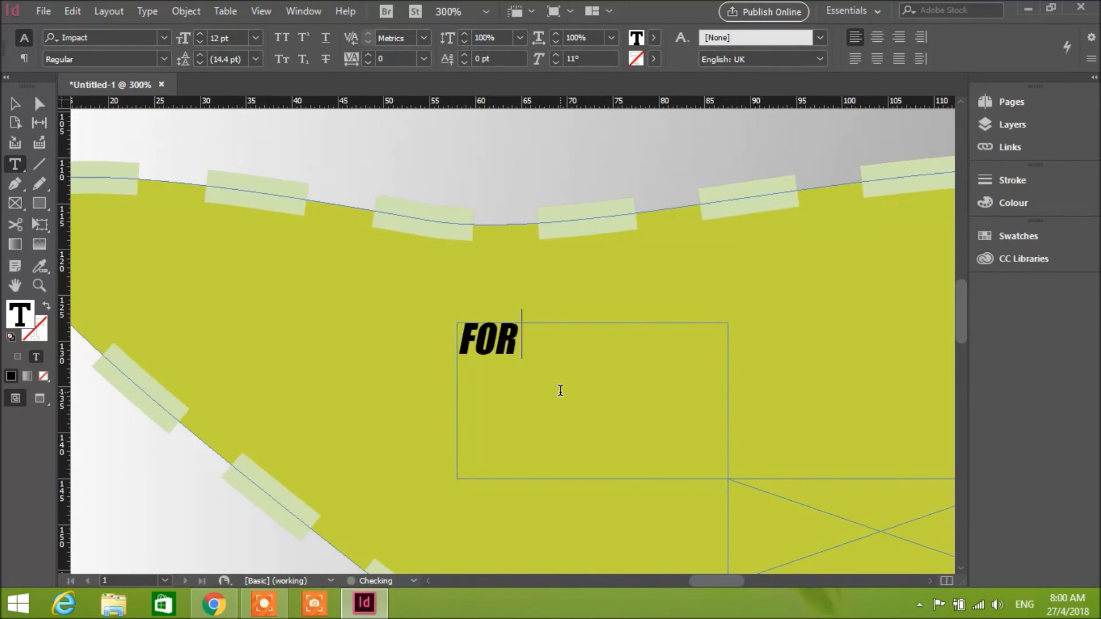
text( THE )
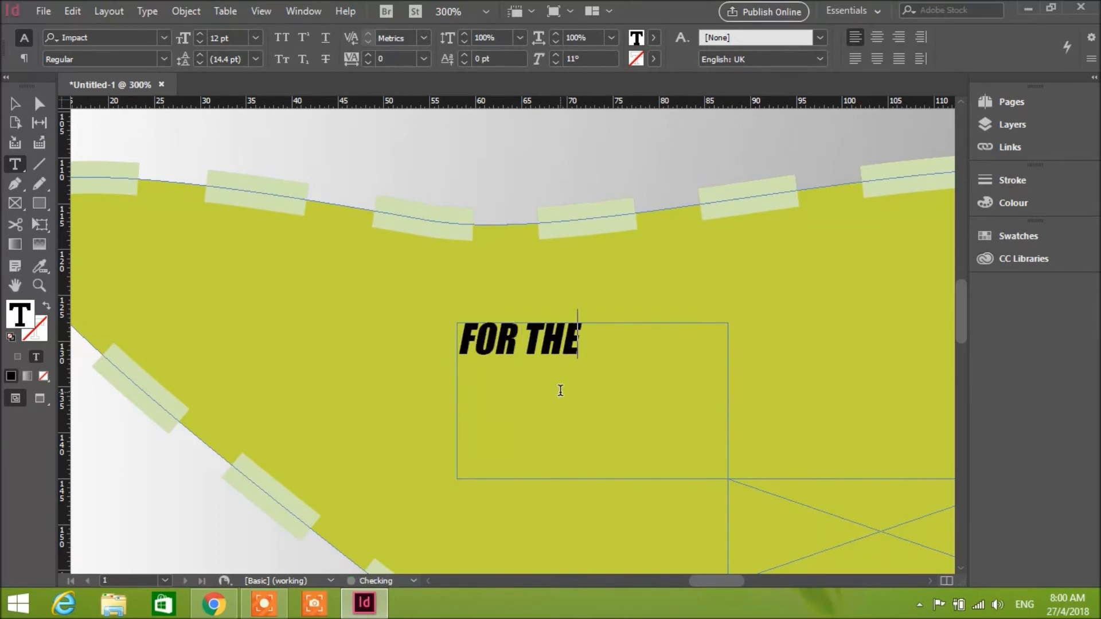
text(PE)
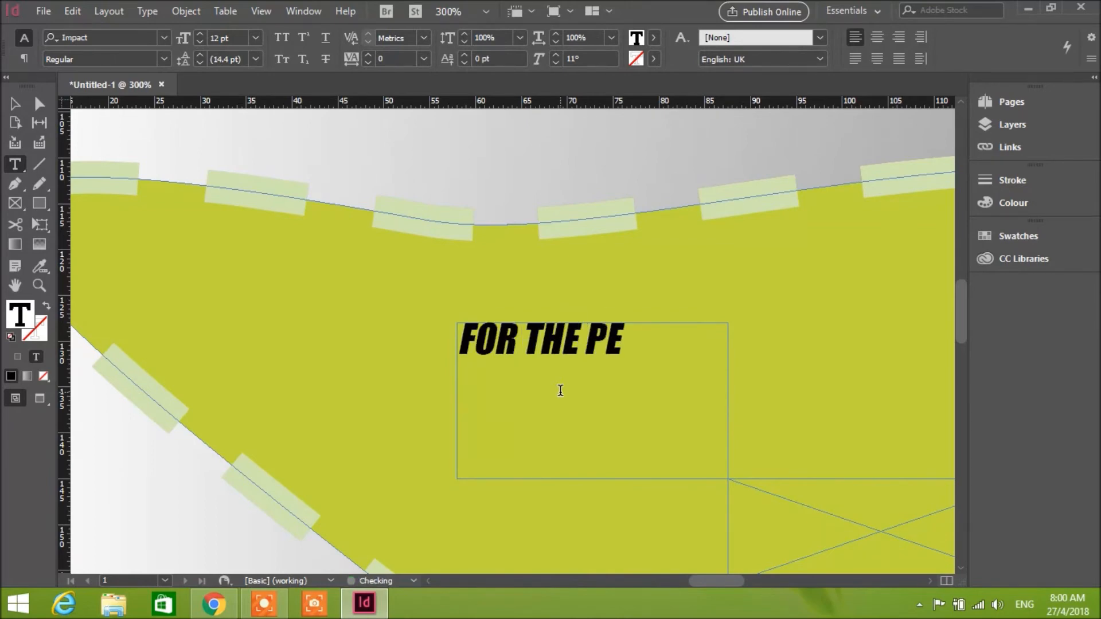
text(OPLE)
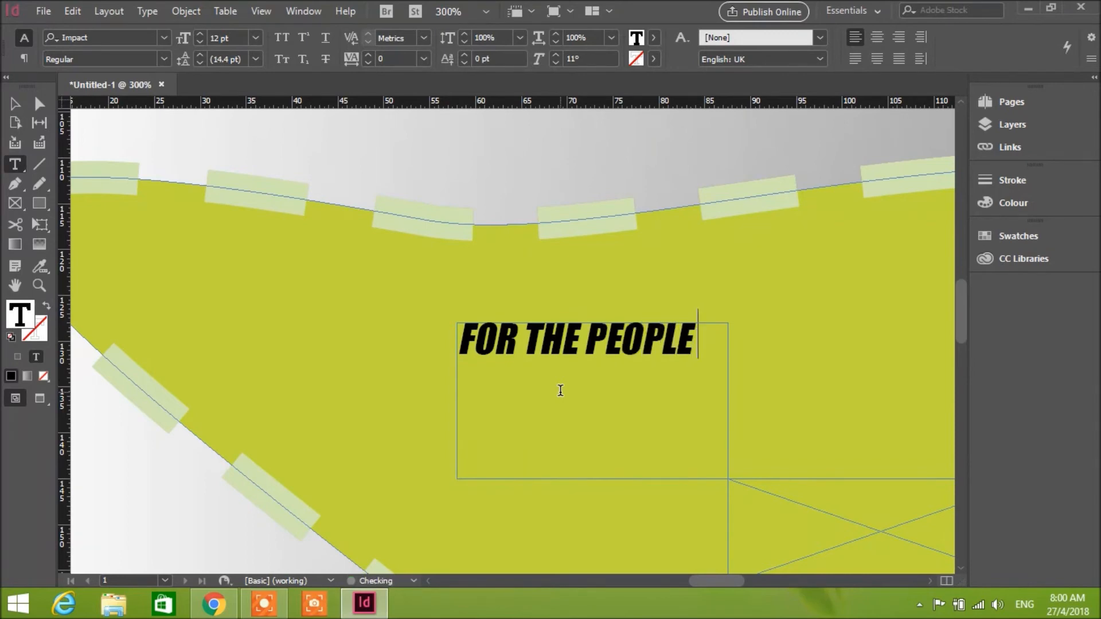
key(Return)
text(WHO)
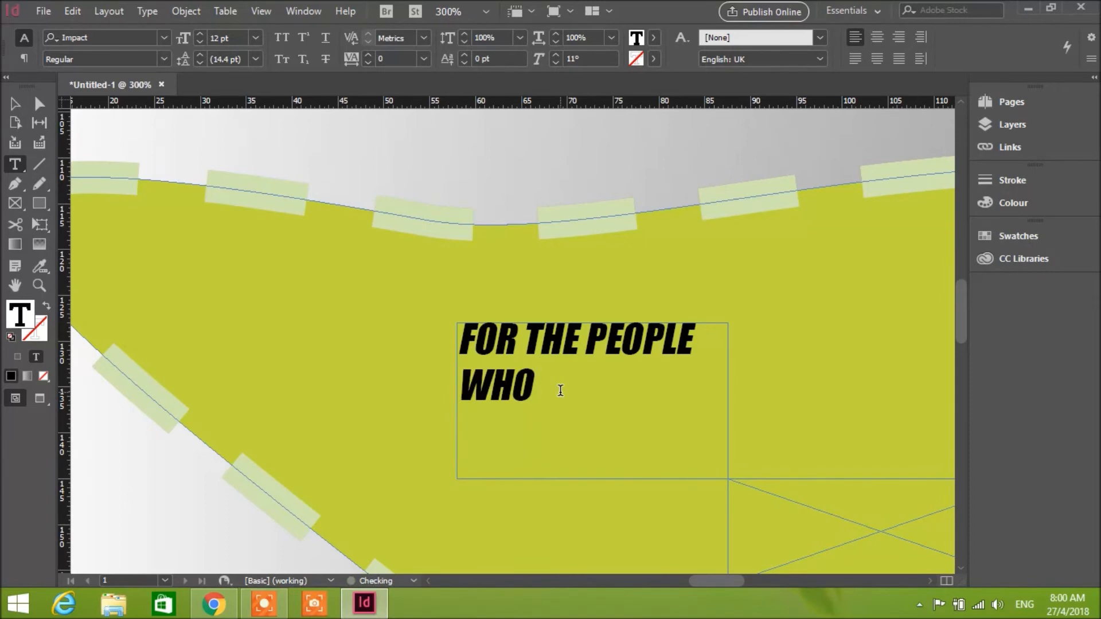
key(BackSpace)
text(M ARE)
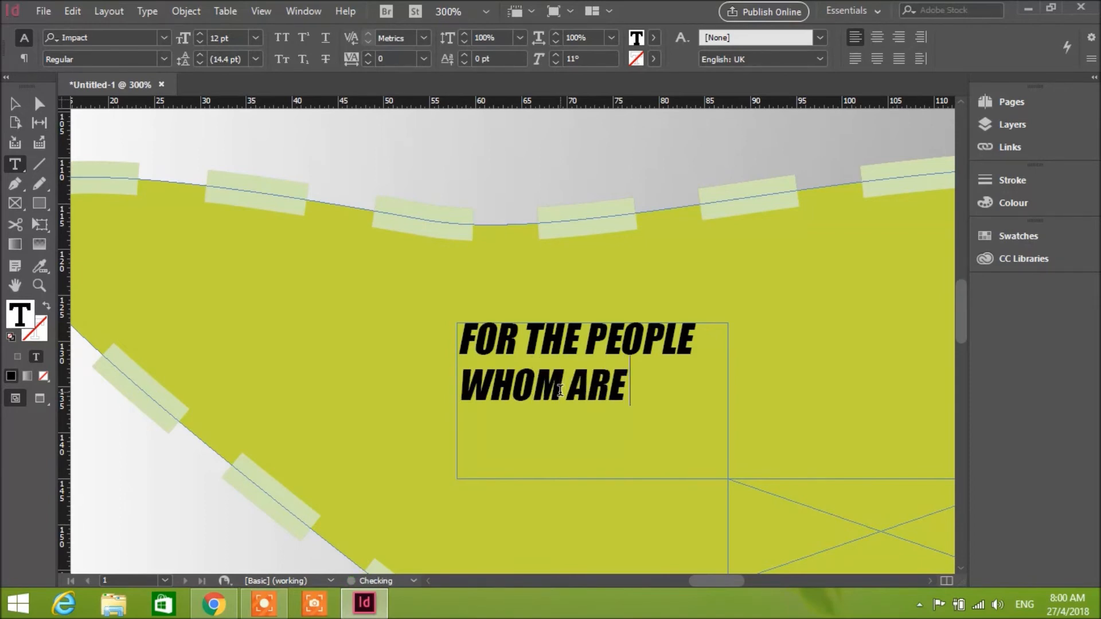
text( CONCERNED T)
key(Escape)
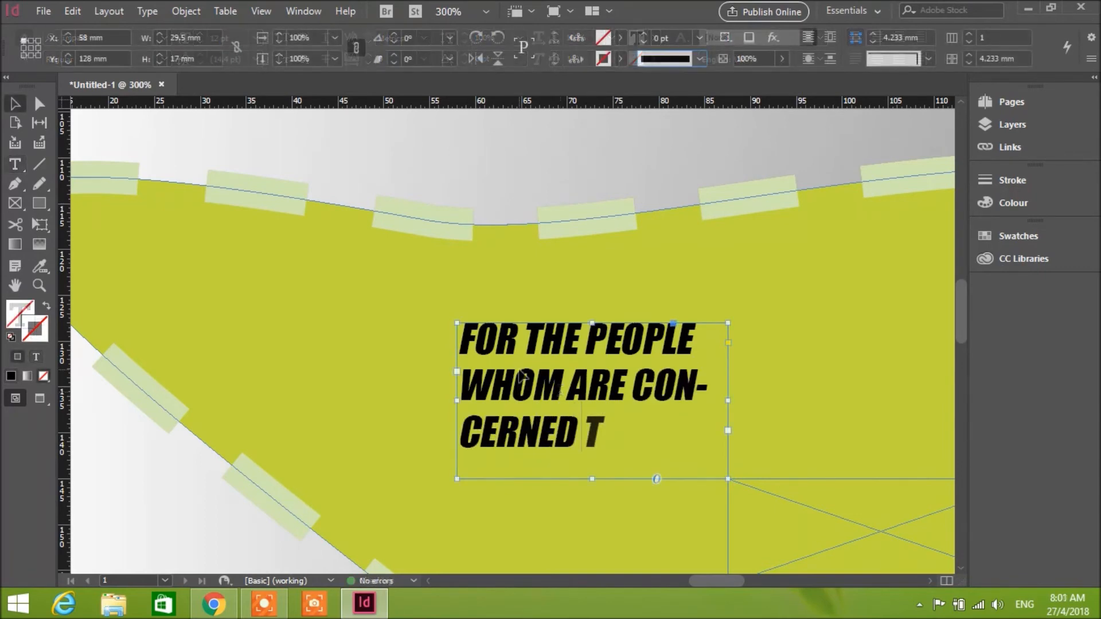
Enlarge the lettered text frame to about 88.6 × 49.7 mm at X 46.4 mm, Y 119.3 mm.
drag(457, 323, 351, 243)
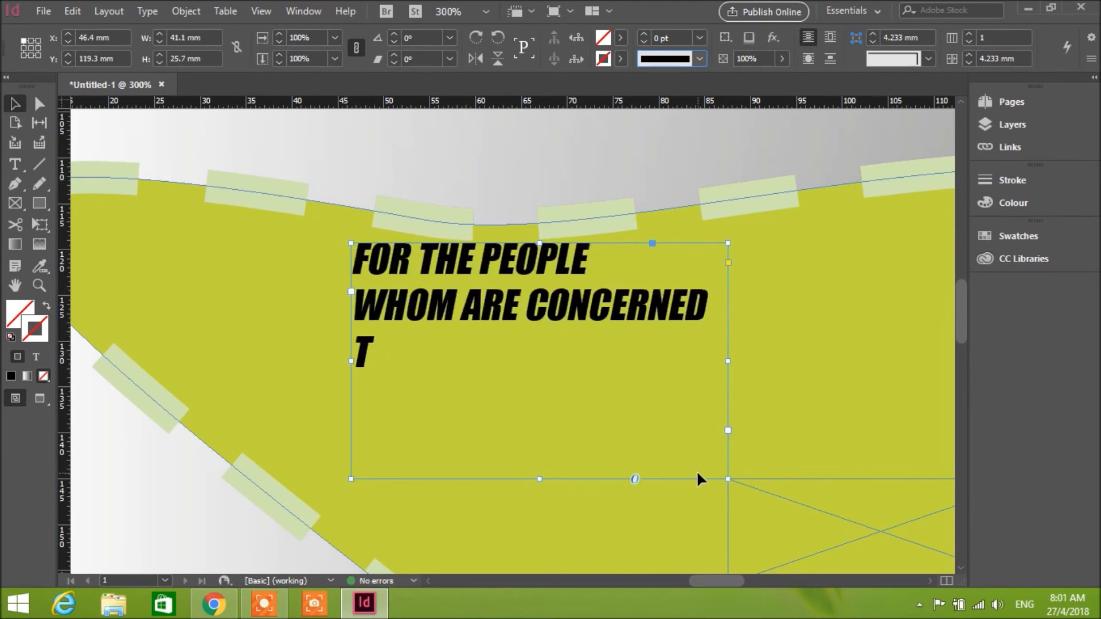
scroll(730, 452, down, 4)
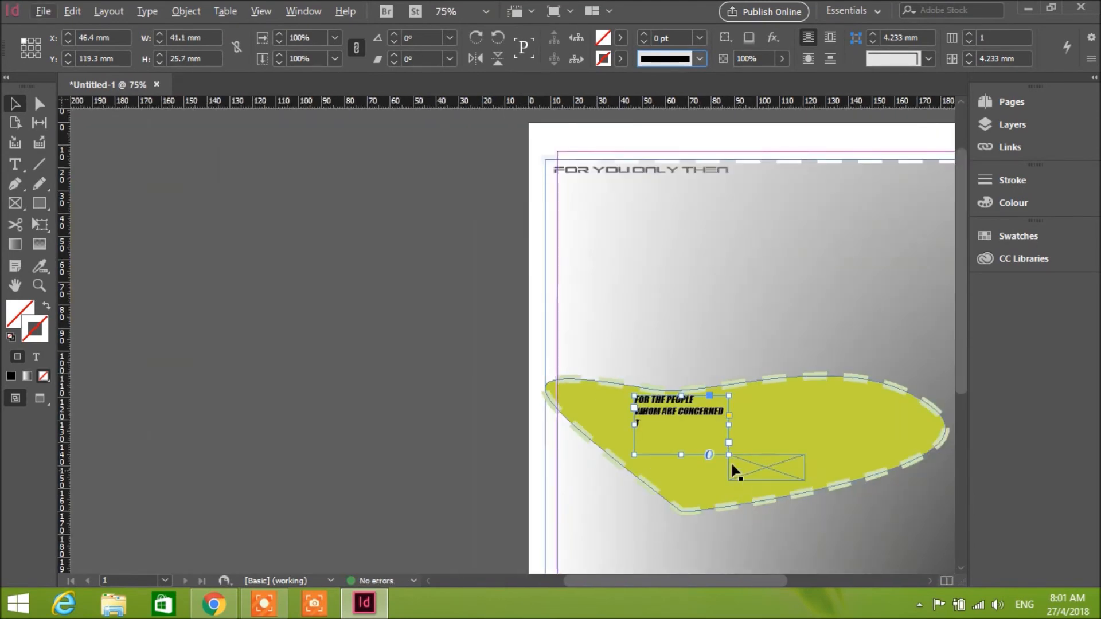
drag(729, 454, 837, 509)
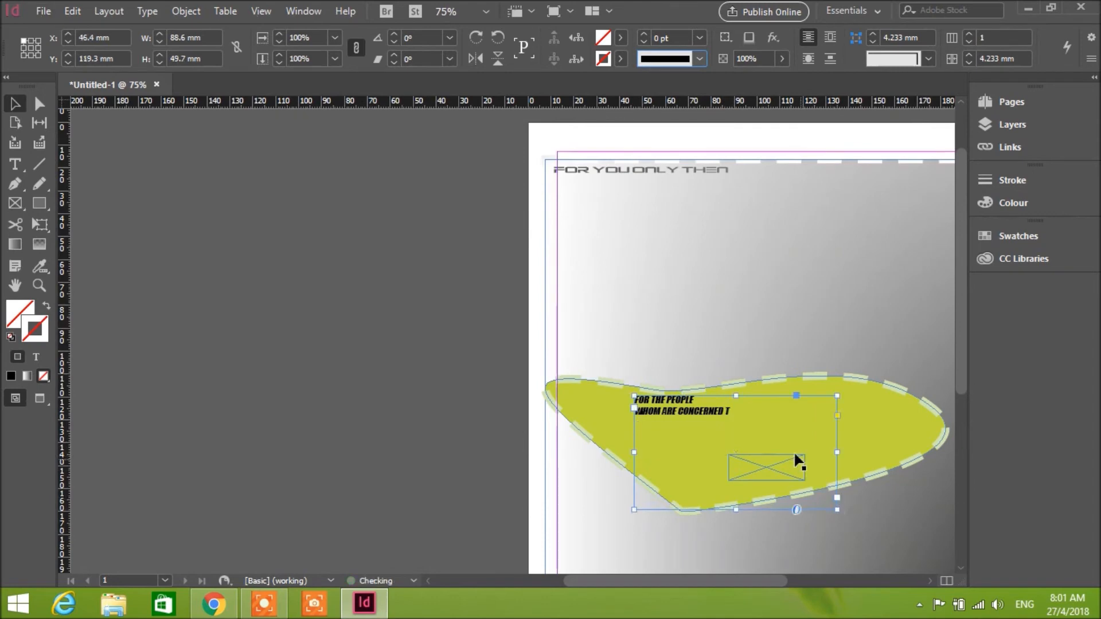
Draw a thin empty text frame just below the lettering, and enlarge the lettered frame to about 128.1 × 86.7 mm at X 48.5 mm, Y 118 mm.
double_click(647, 411)
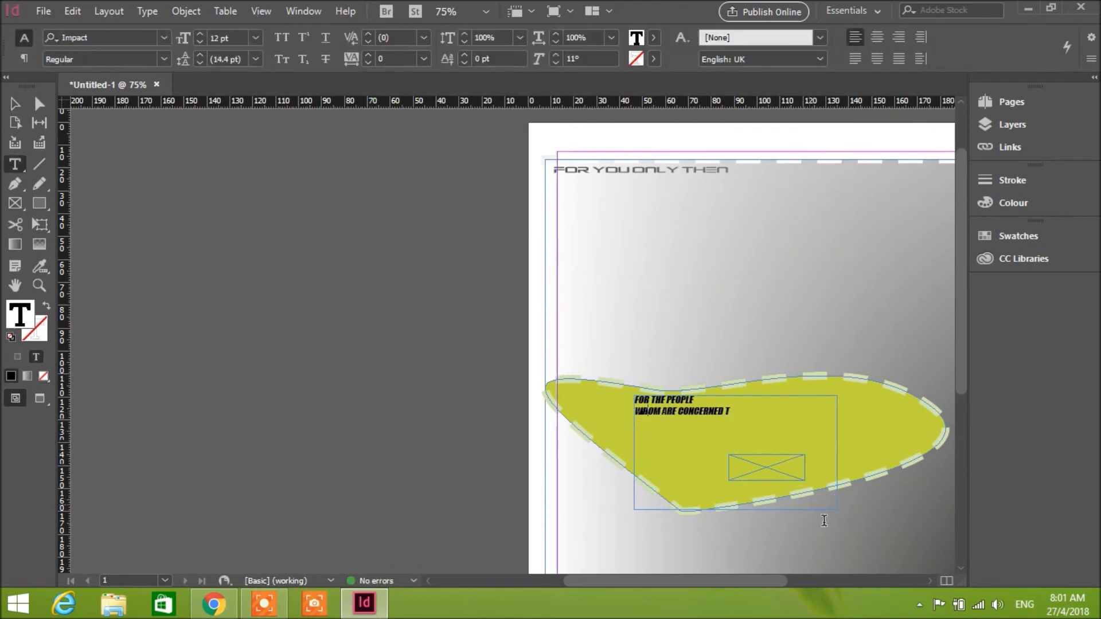
mouse_move(609, 425)
mouse_down()
mouse_move(723, 415)
mouse_move(613, 396)
mouse_up()
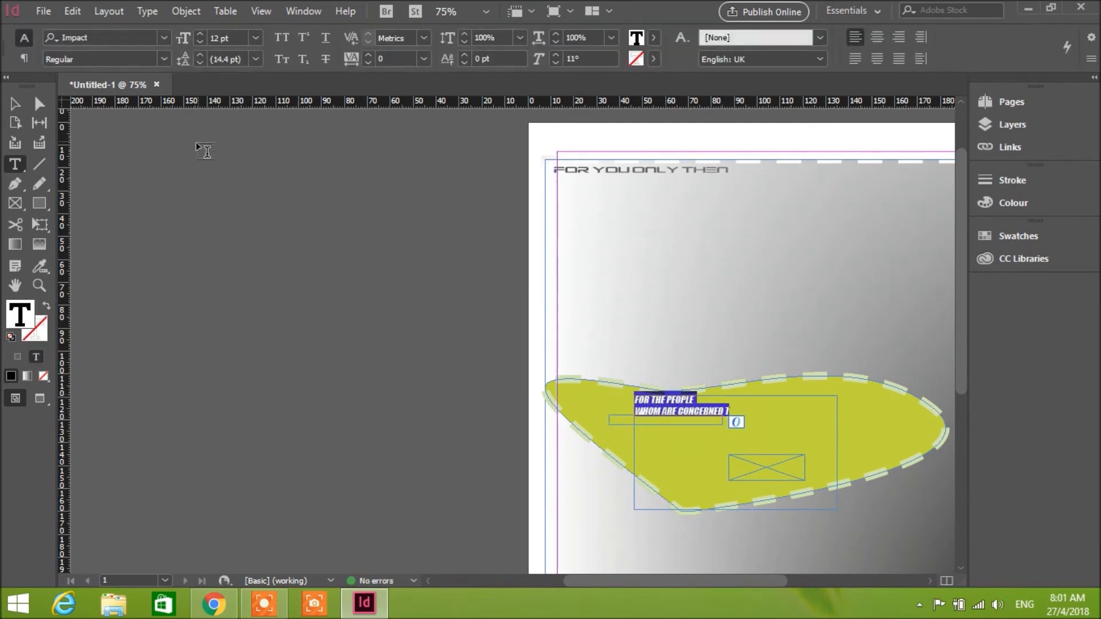
click(16, 104)
drag(729, 412, 755, 441)
drag(659, 421, 568, 334)
drag(659, 360, 728, 418)
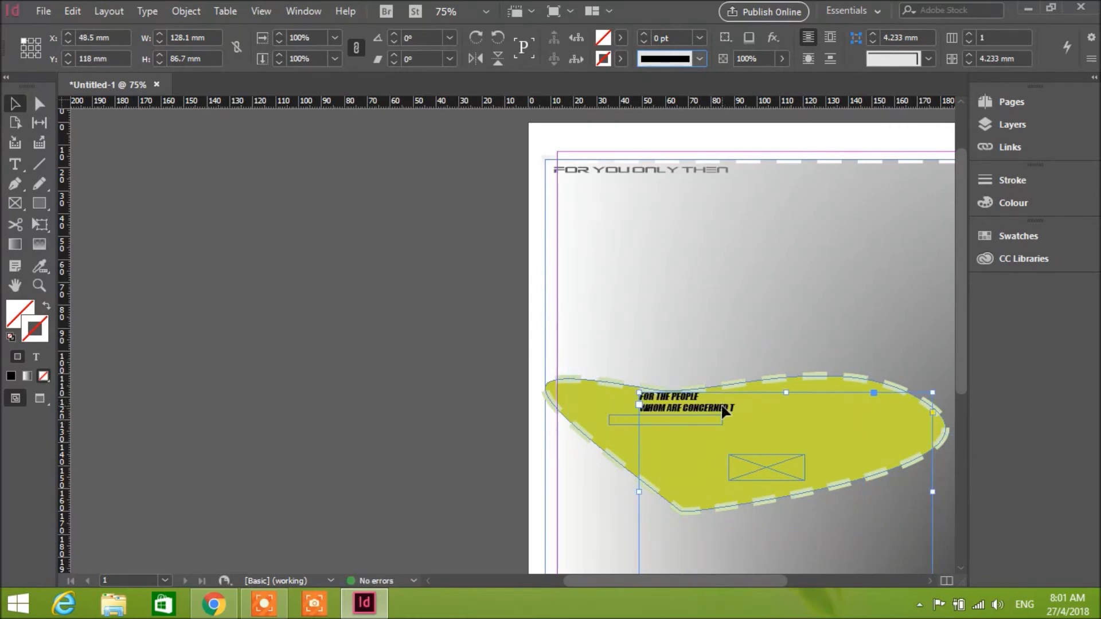
Enlarge the thin empty text frame to about 67.5 × 40.5 mm at X 16 mm, Y 116 mm.
drag(652, 422, 663, 389)
drag(602, 445, 565, 480)
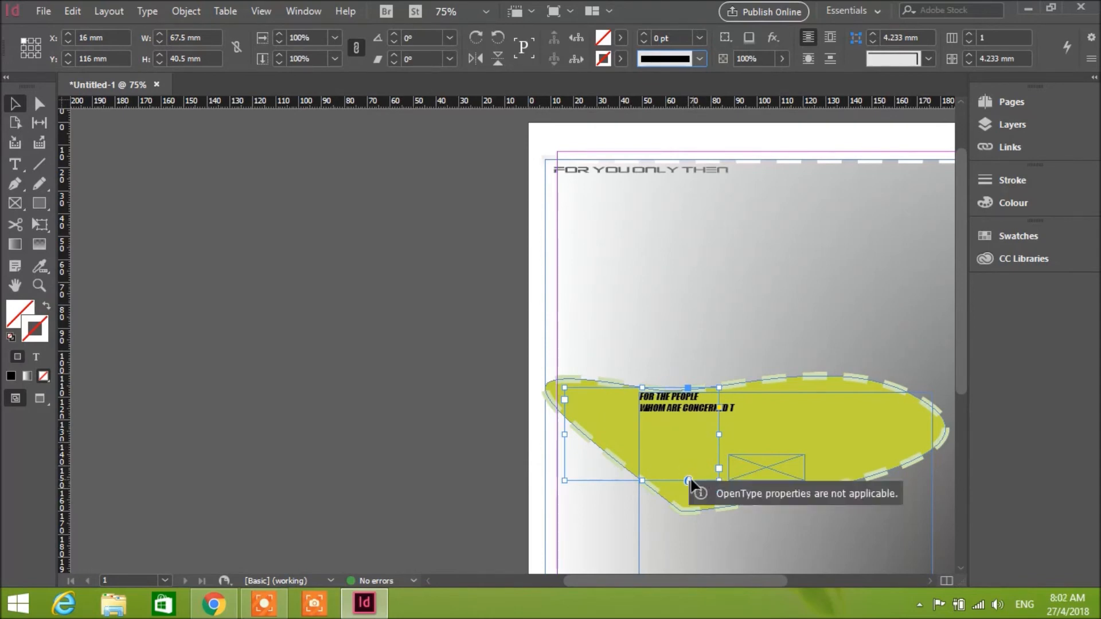
Move the large gradient text frame to about X 7.3 mm, Y 11.8 mm, finishing with the Free Transform tool.
click(822, 360)
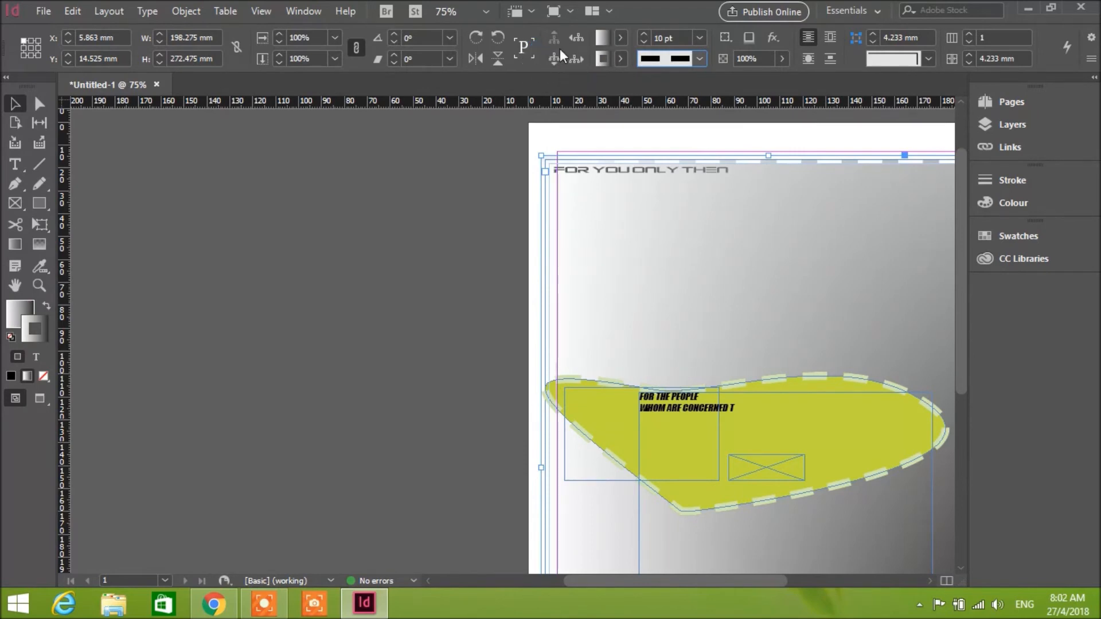
click(563, 8)
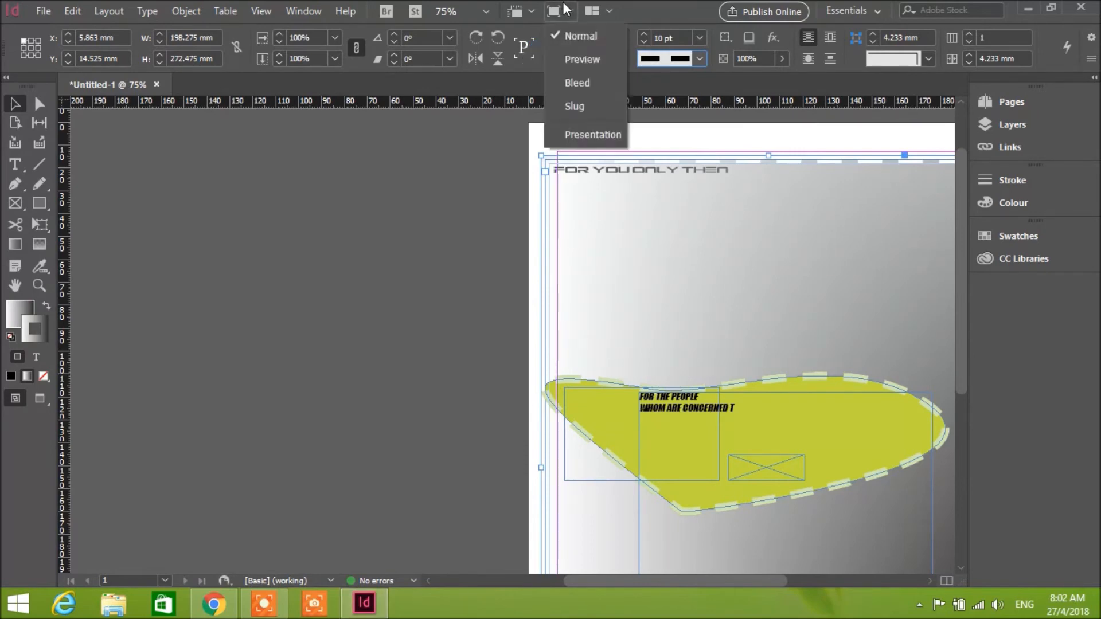
click(386, 11)
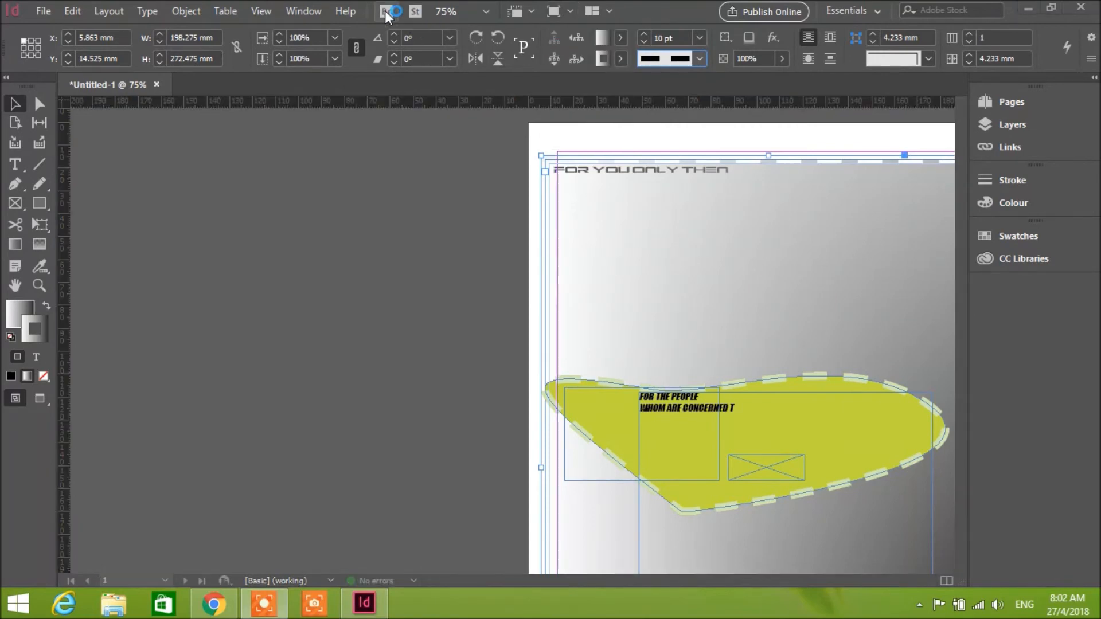
mouse_move(711, 234)
mouse_down()
mouse_move(634, 215)
mouse_move(719, 223)
mouse_up()
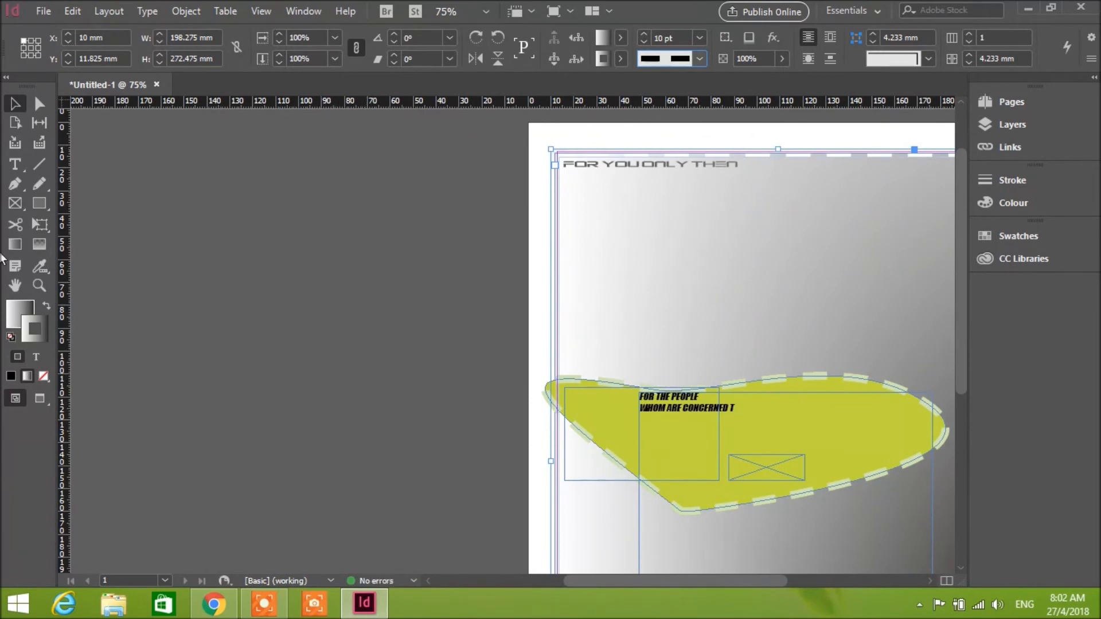
click(45, 225)
drag(714, 350, 718, 307)
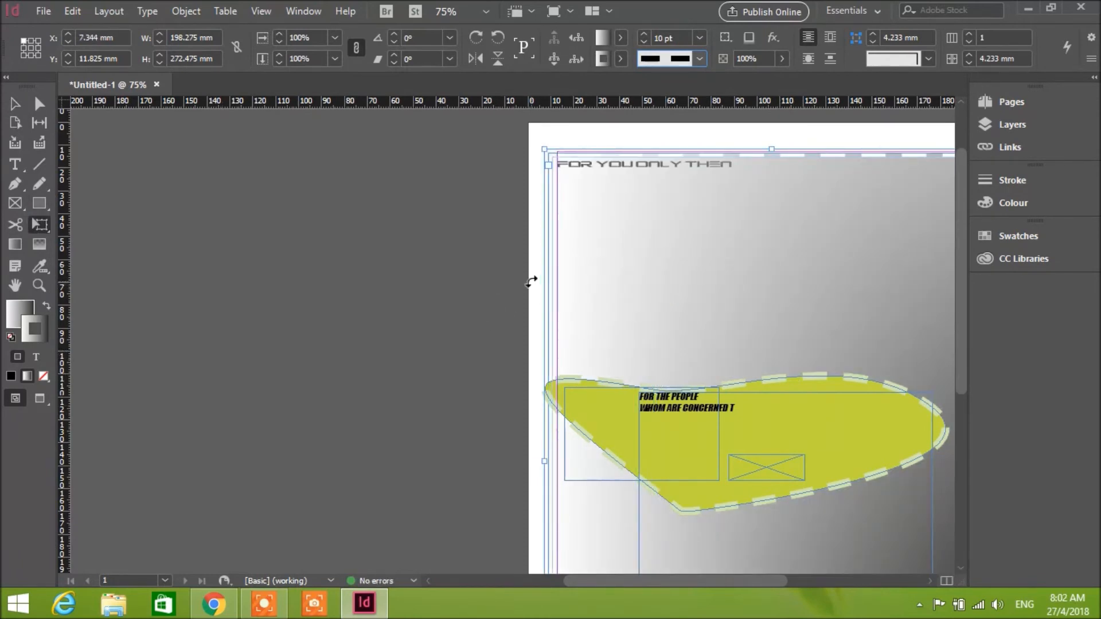
Rotate the gradient text frame by 22.5° and shift it leftwards, partly off the page.
drag(532, 282, 481, 386)
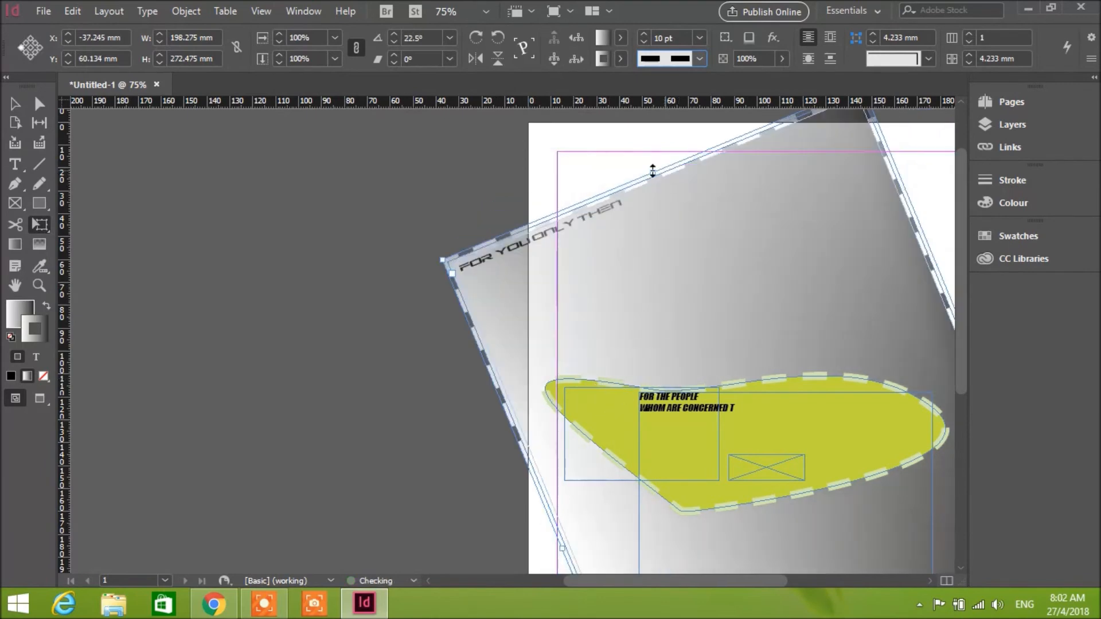
click(767, 418)
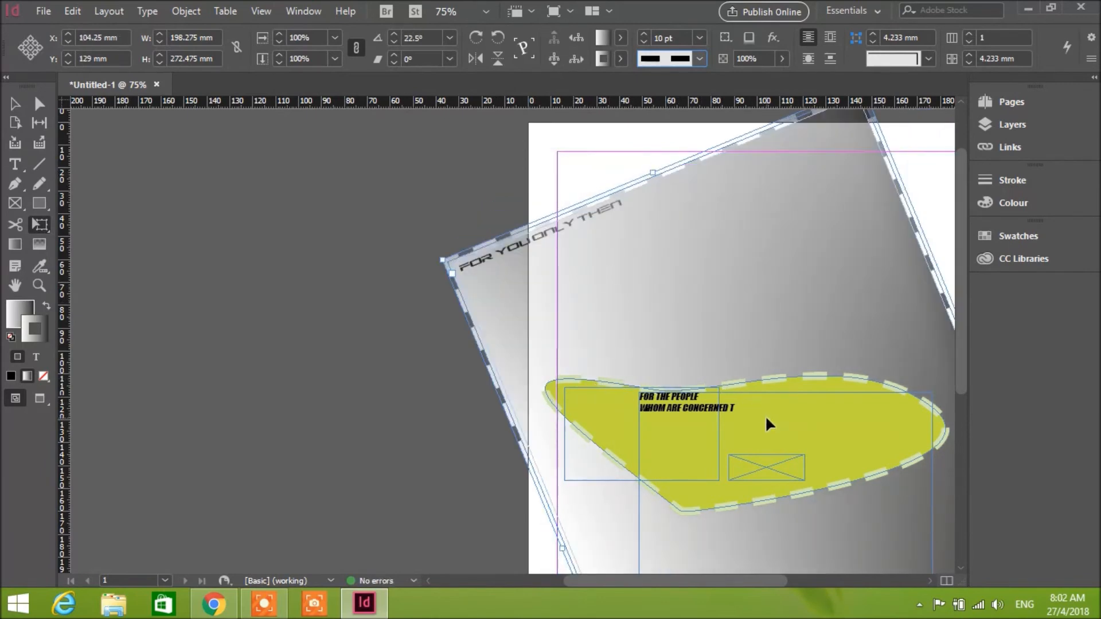
drag(889, 421, 802, 430)
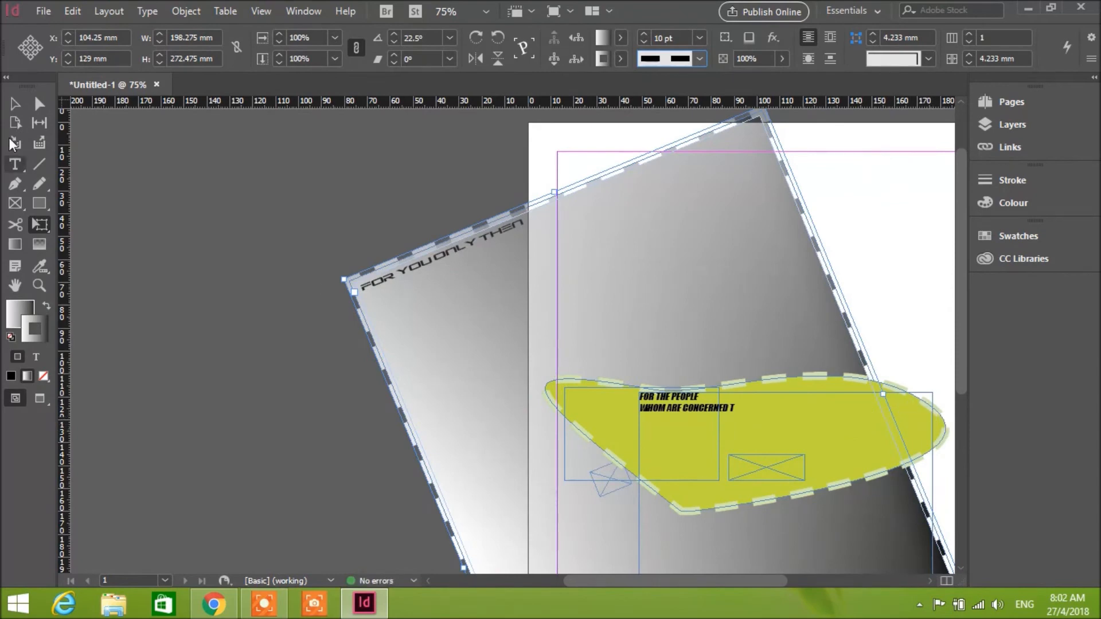
Move the green shape to about X -34 mm, Y 90.3 mm and rotate it by -15° with Free Transform.
key(v)
drag(941, 417, 913, 356)
key(e)
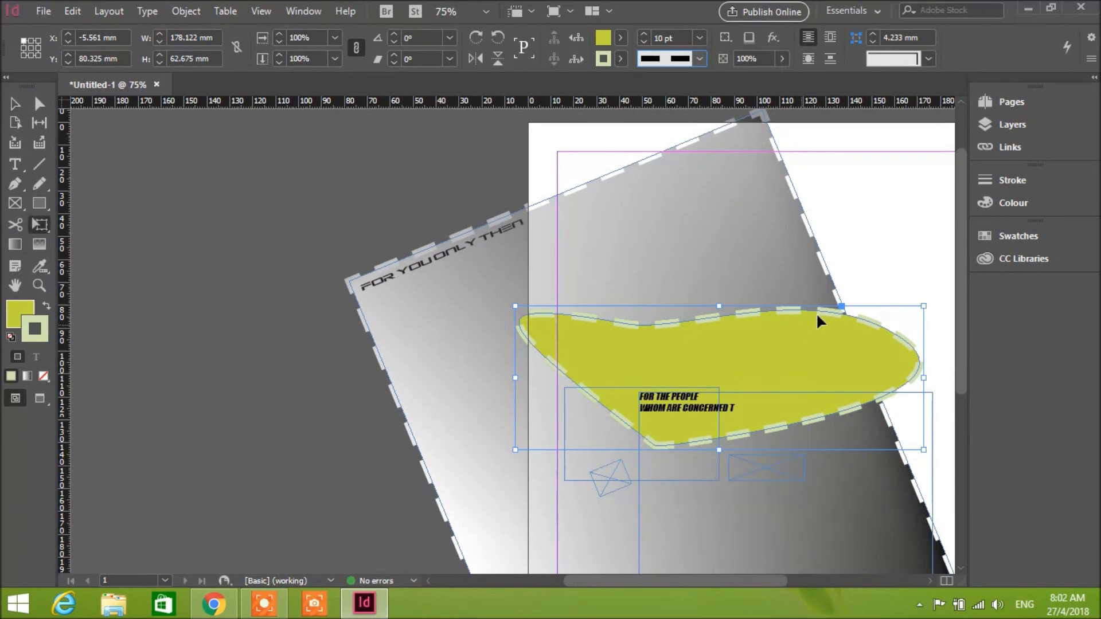
drag(824, 350, 752, 372)
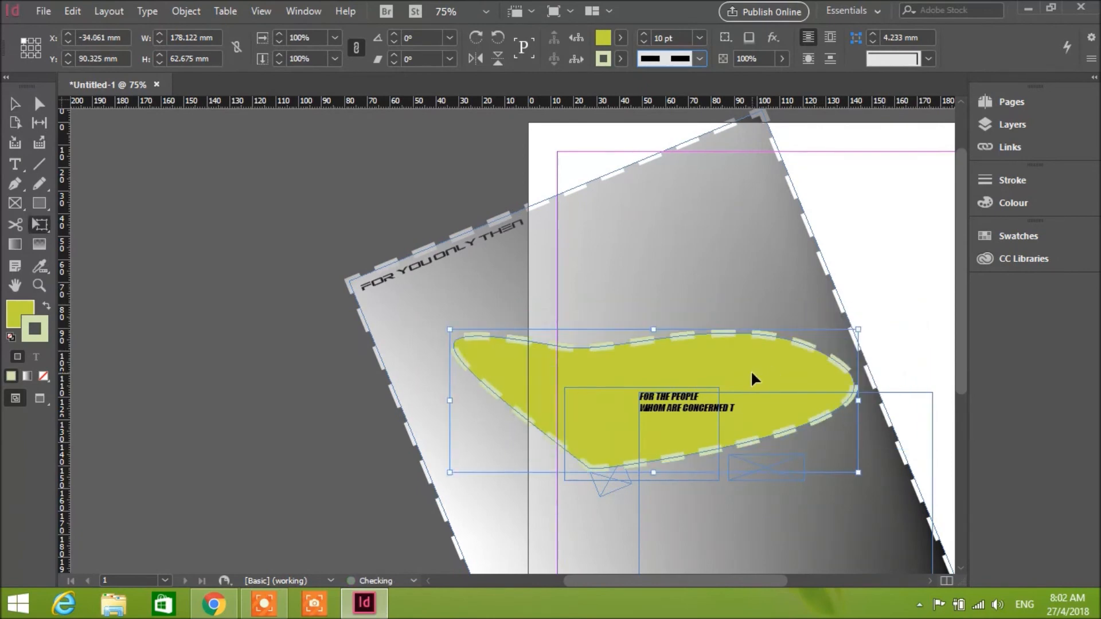
drag(804, 309, 849, 351)
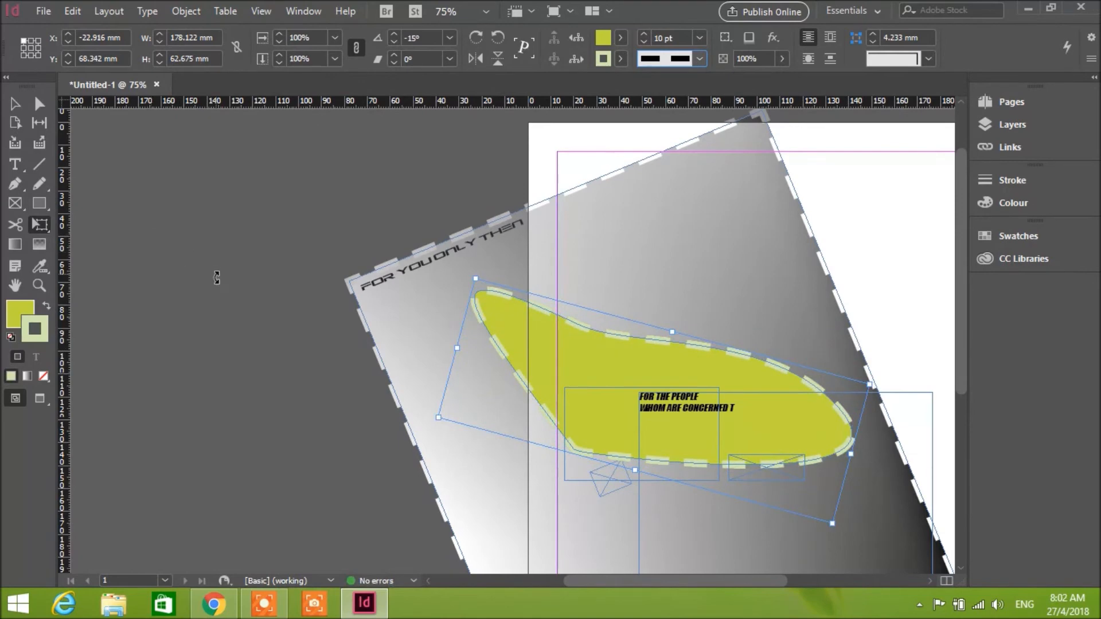
click(39, 143)
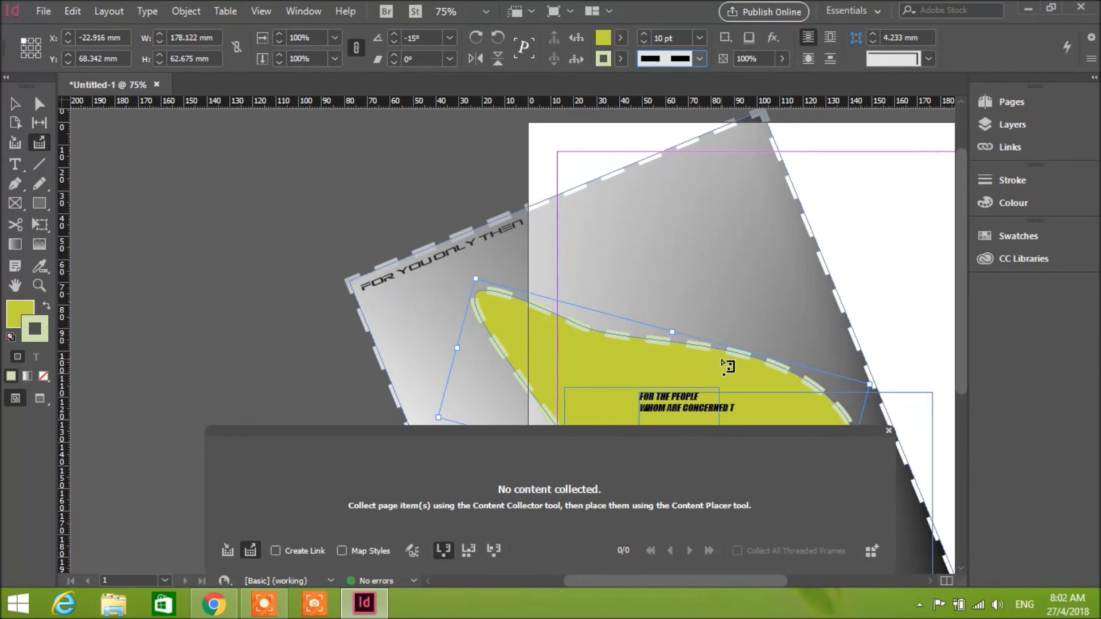
click(890, 432)
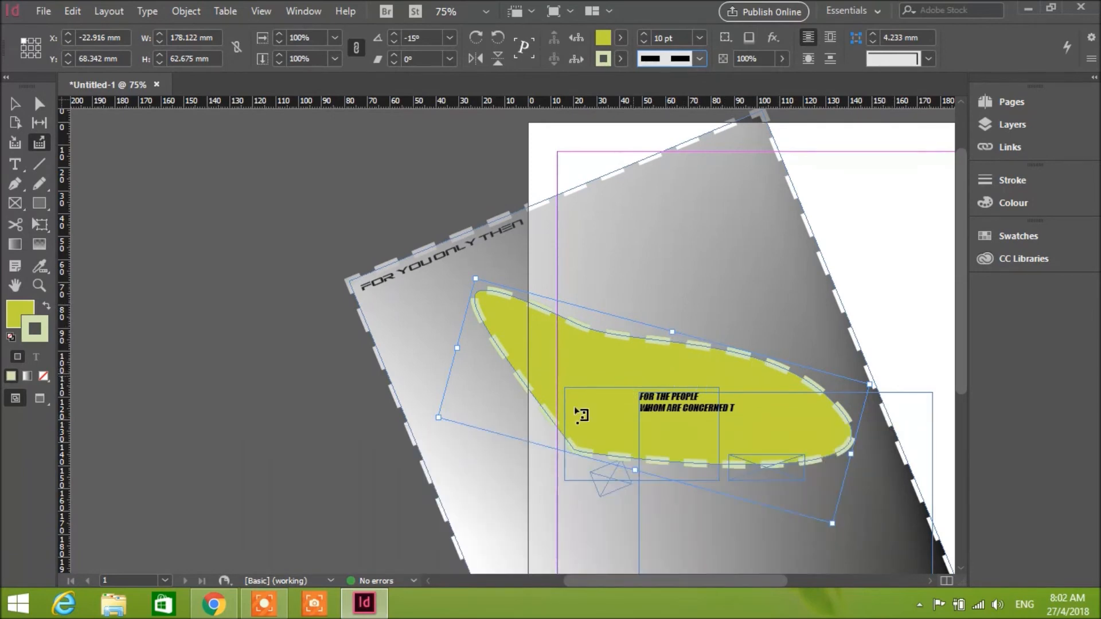
click(15, 142)
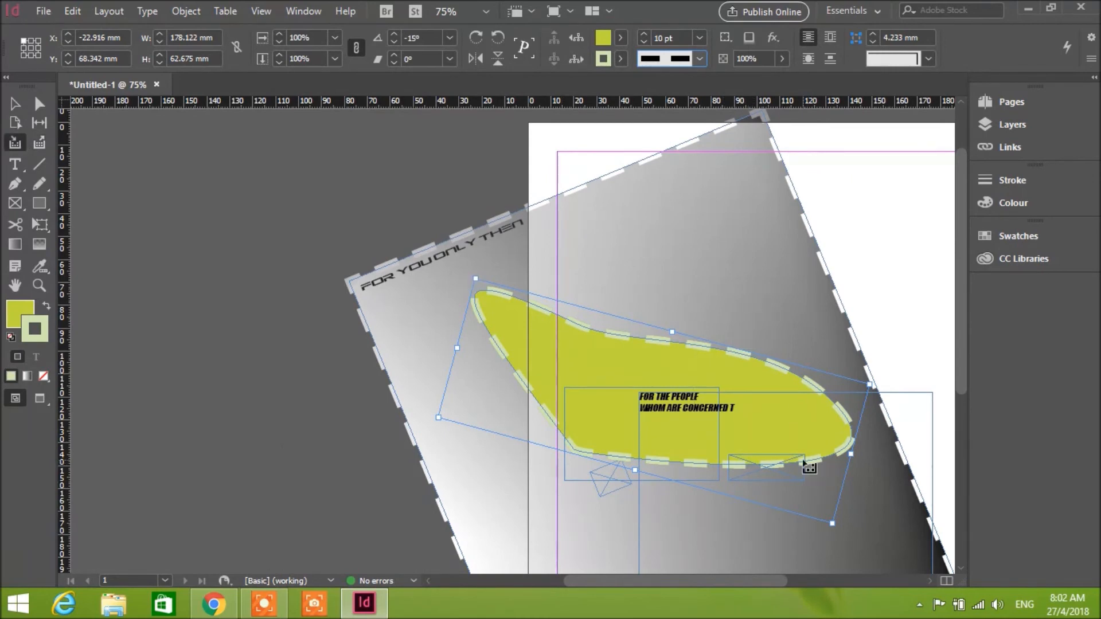
Move the green shape to about X -0.9 mm, Y 78.4 mm.
click(15, 105)
drag(586, 346, 645, 367)
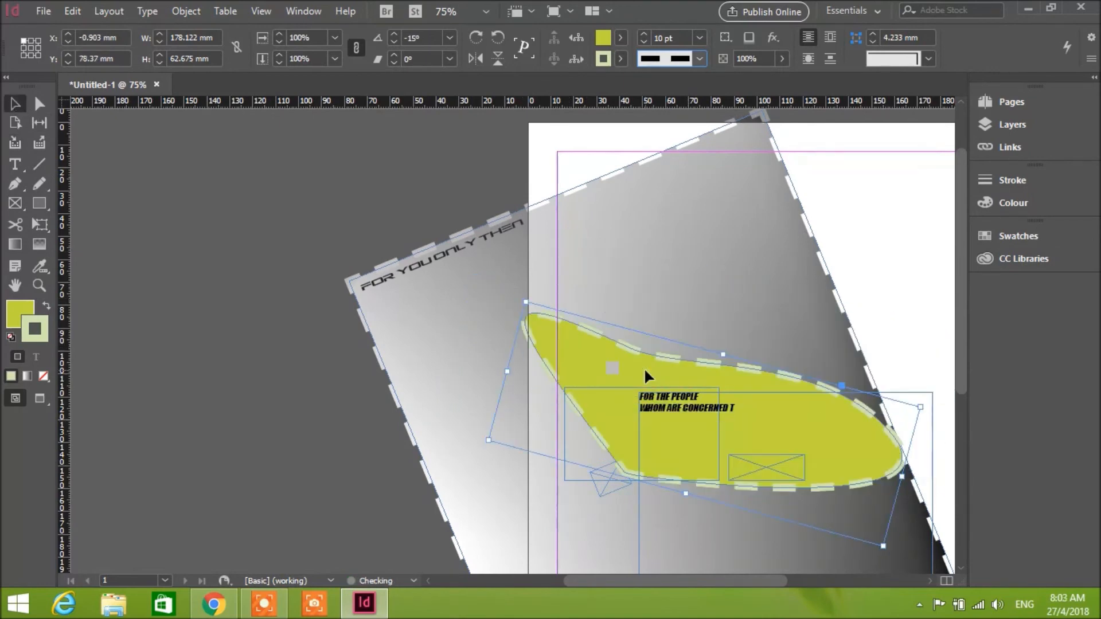
Try to move and resize the A4 page with the Page tool.
click(16, 124)
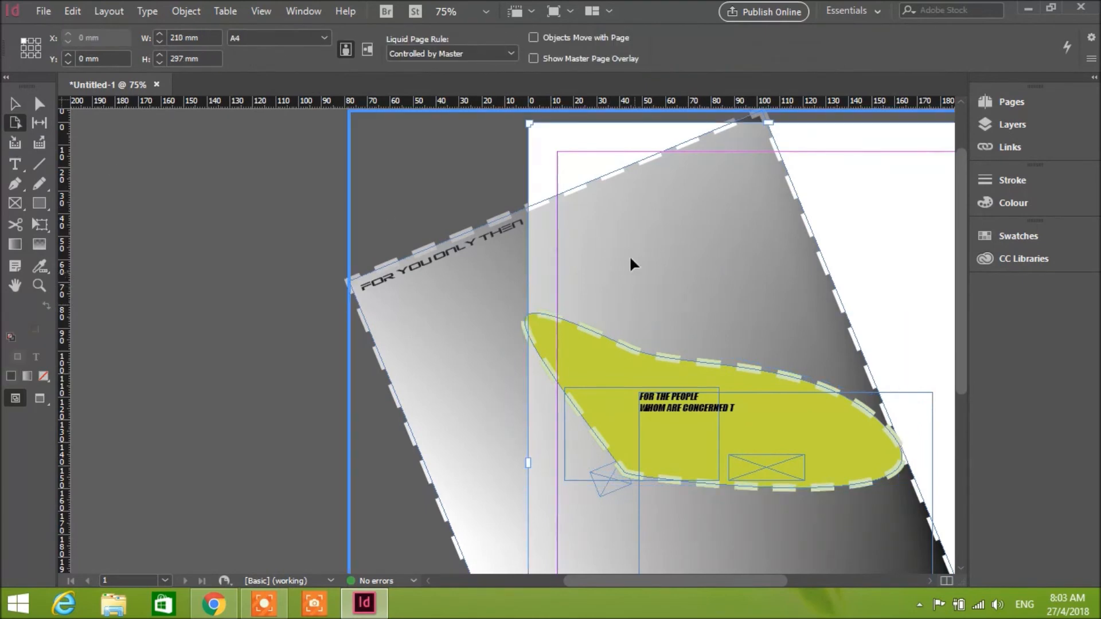
drag(677, 197, 755, 254)
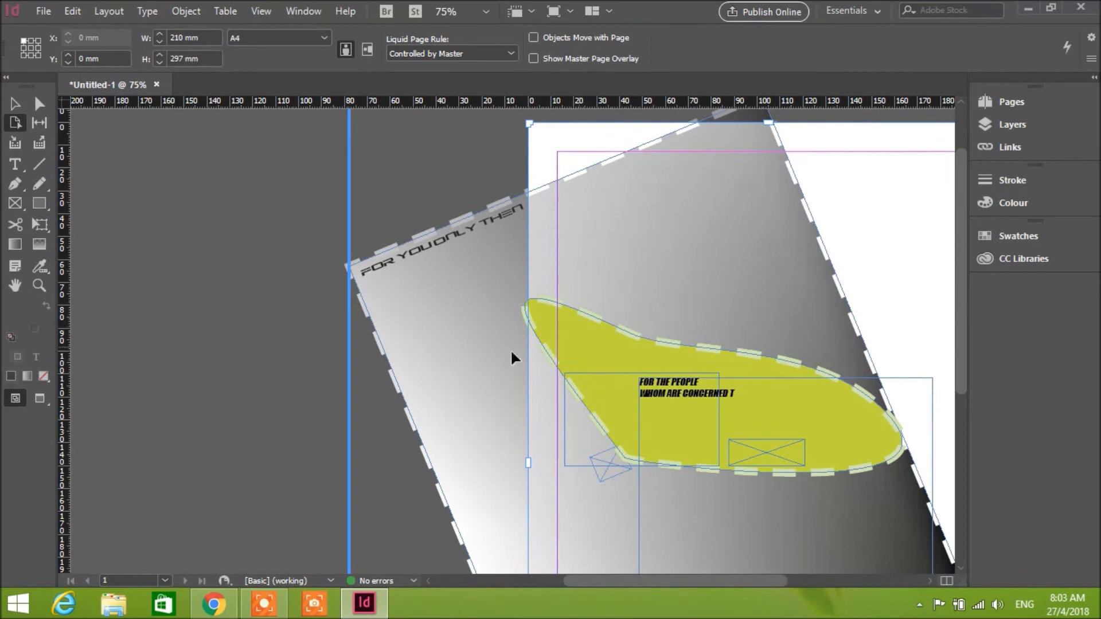
scroll(700, 262, down, 4)
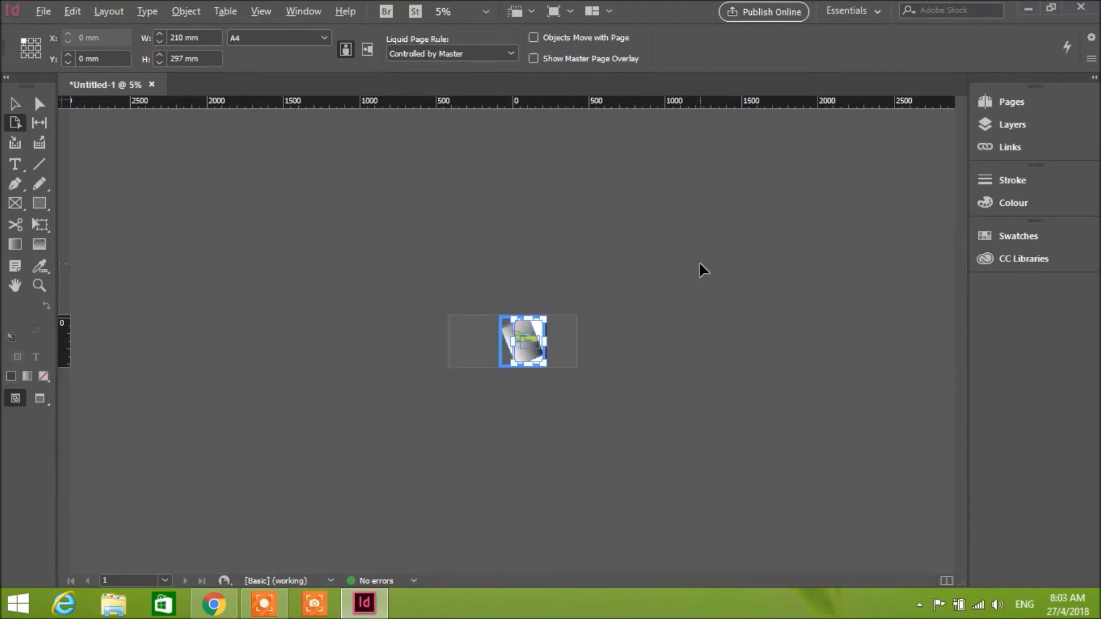
scroll(542, 320, up, 2)
scroll(542, 318, up, 1)
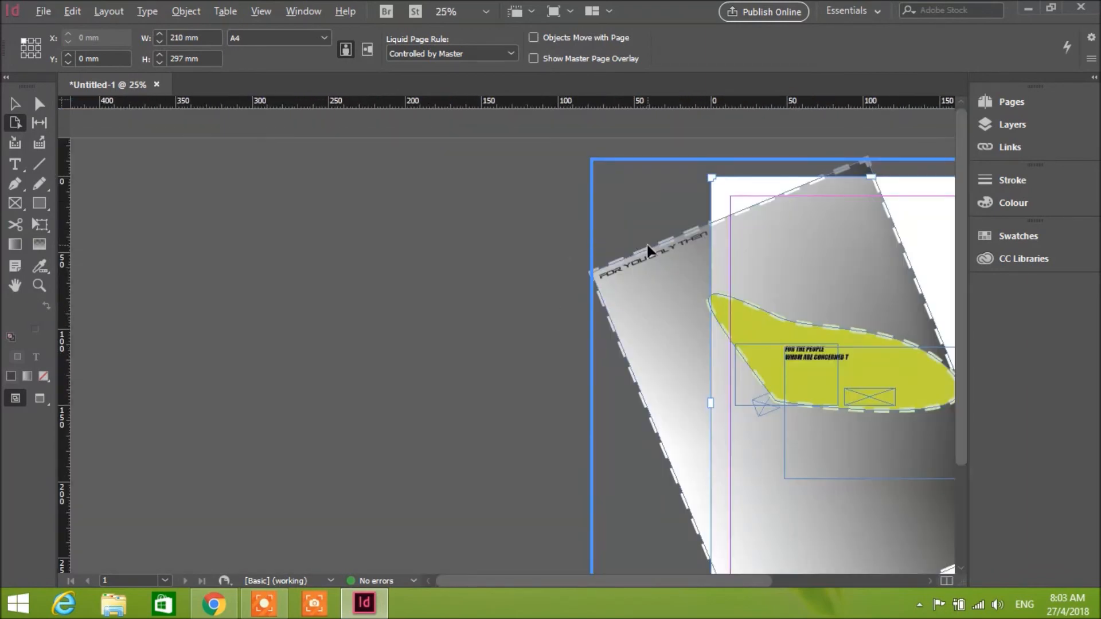
scroll(647, 245, down, 2)
scroll(631, 260, up, 2)
drag(640, 403, 511, 387)
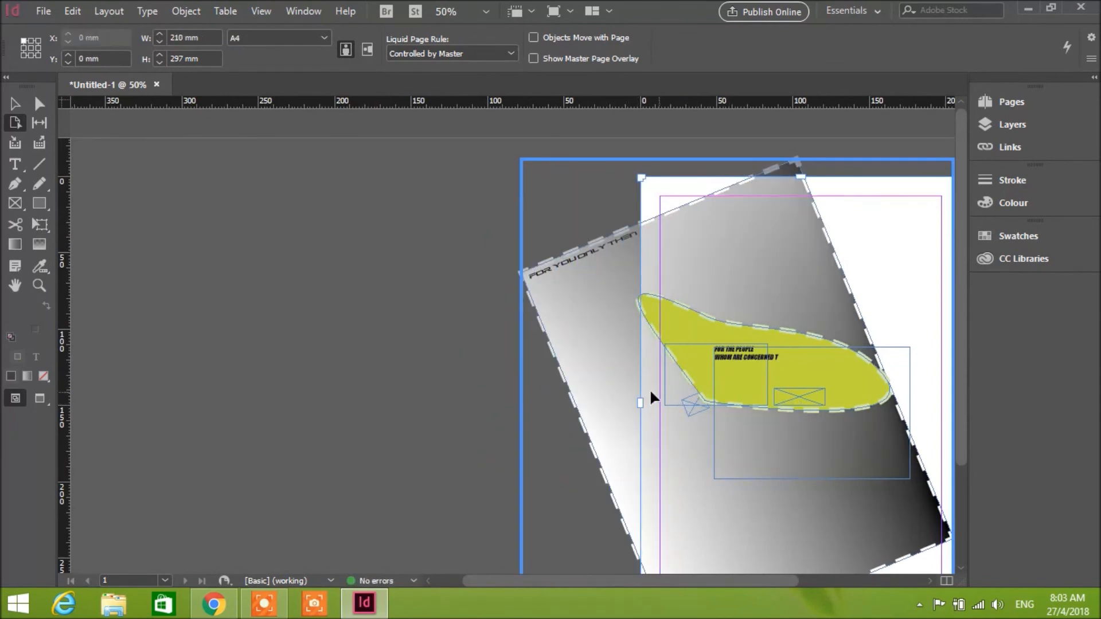
drag(641, 179, 548, 163)
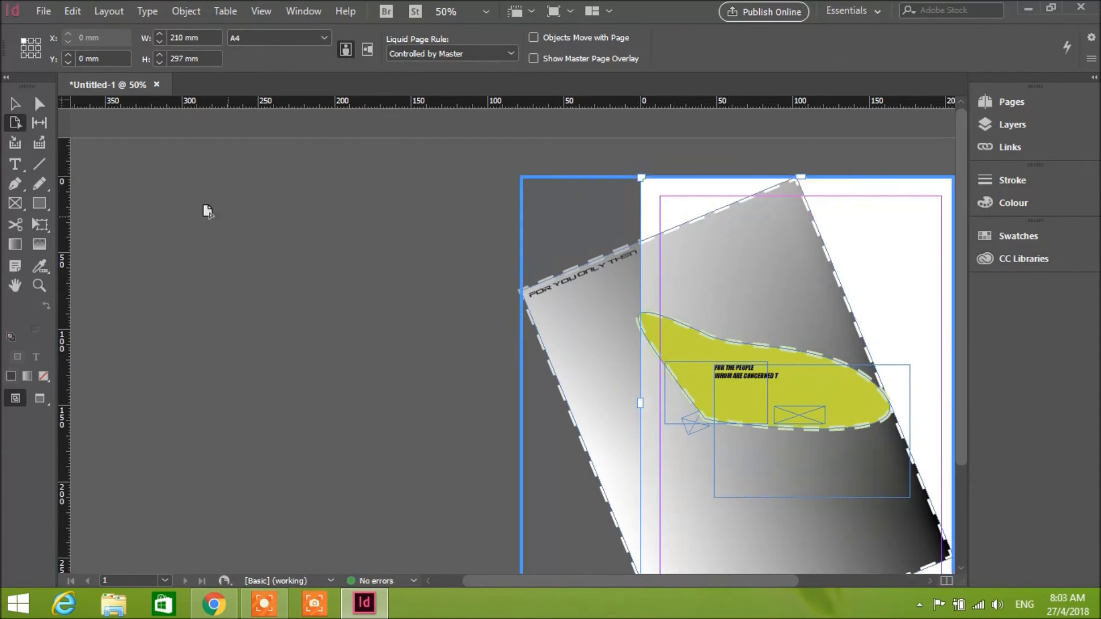
Move the rotated gradient text frame to about X -38.7 mm, Y 62.6 mm.
click(15, 103)
click(565, 290)
drag(625, 295, 717, 276)
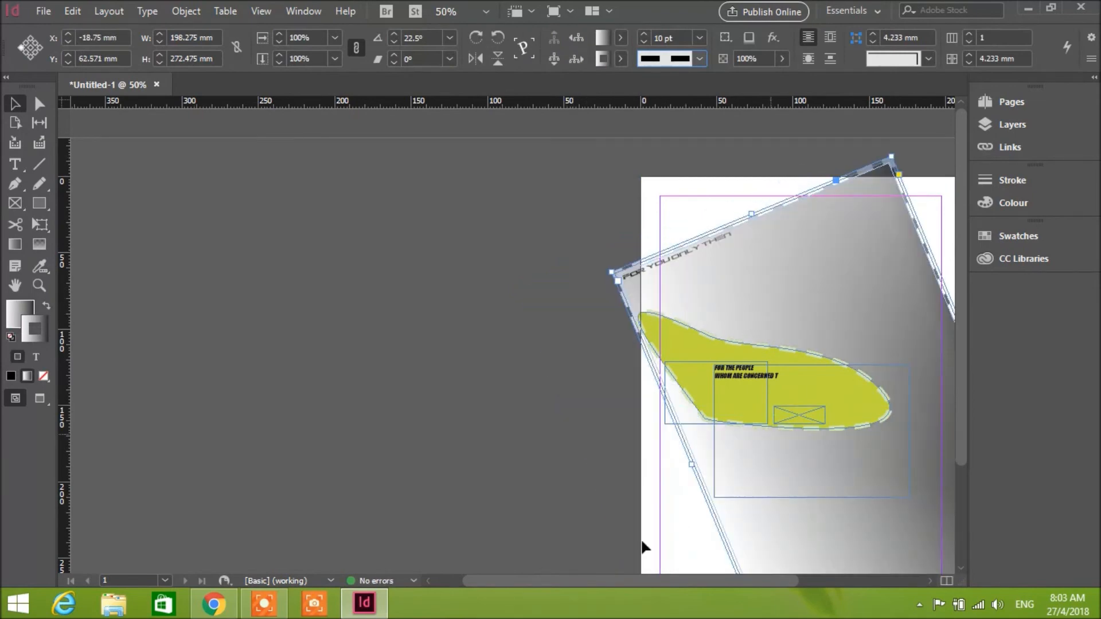
drag(644, 581, 683, 582)
drag(823, 469, 820, 468)
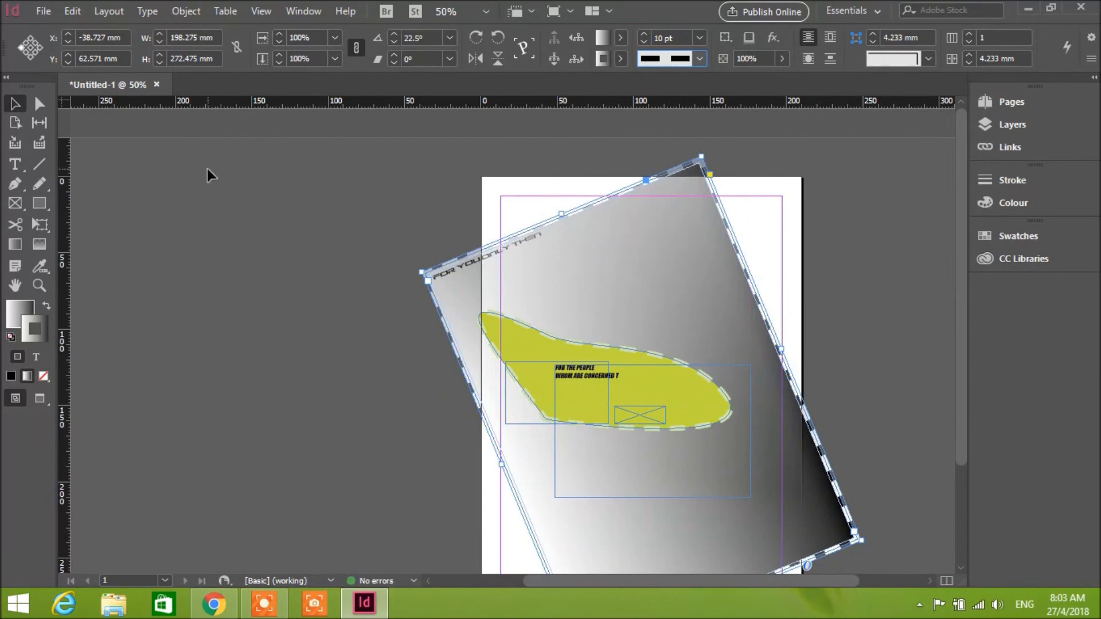
Draw four black 1 pt lines joined end to end across the upper part of the page, starting with one about 156 mm long.
click(38, 165)
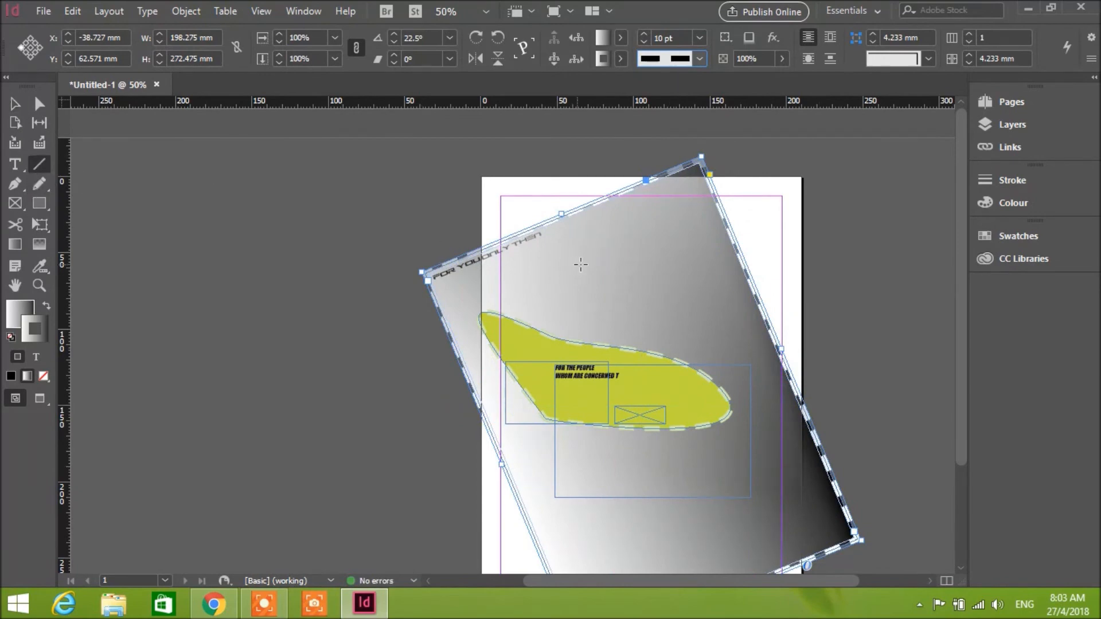
drag(505, 185, 713, 304)
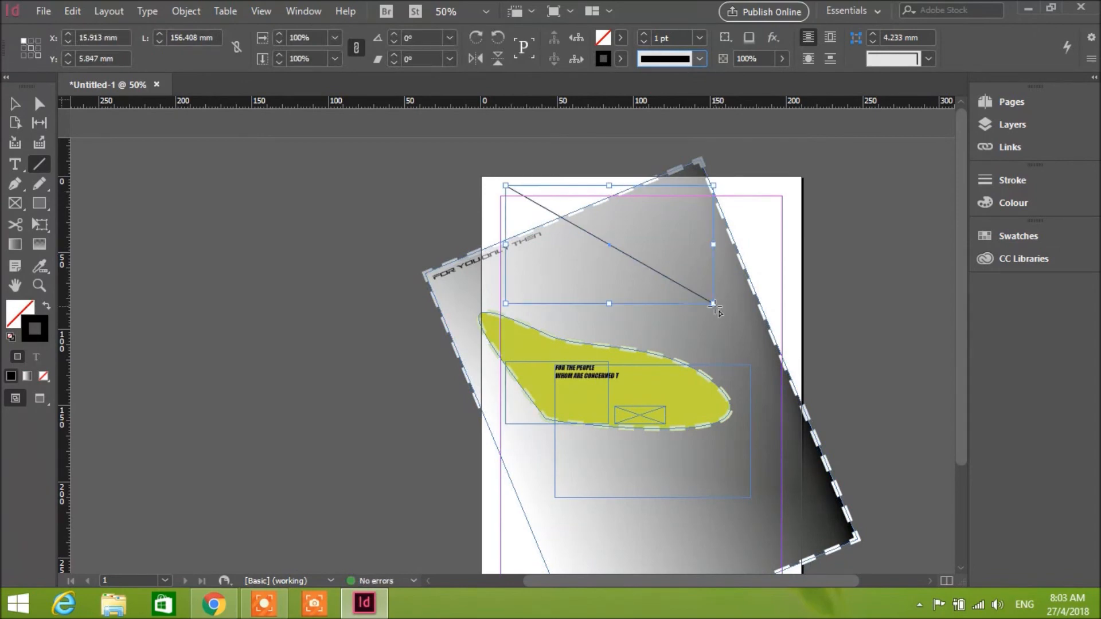
mouse_move(818, 203)
mouse_down()
mouse_move(614, 314)
mouse_move(590, 233)
mouse_move(505, 186)
mouse_up()
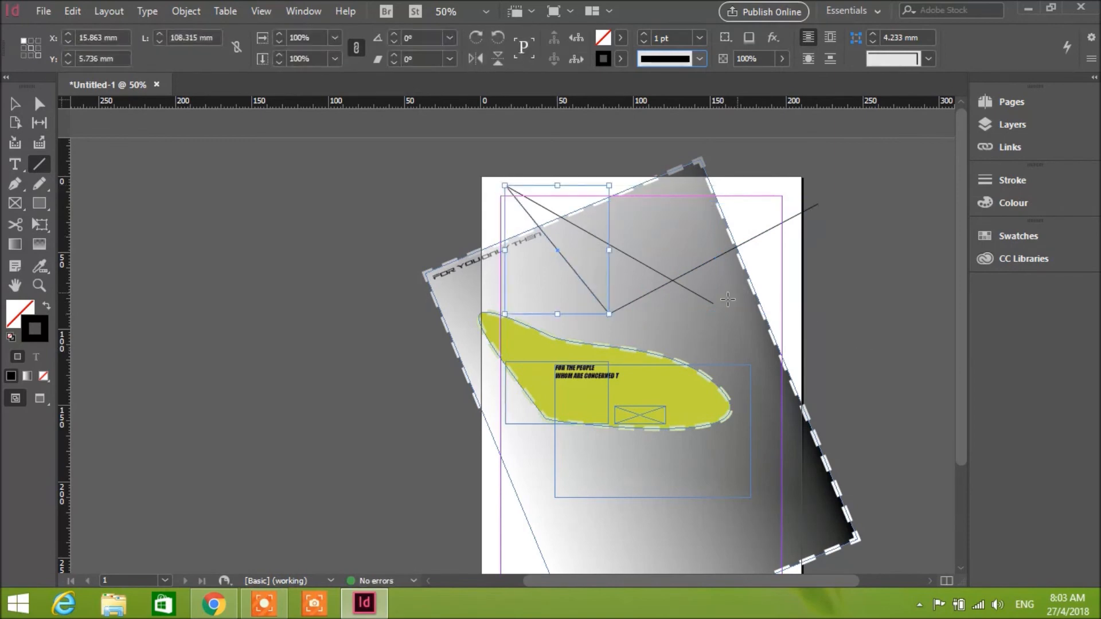
drag(714, 303, 817, 204)
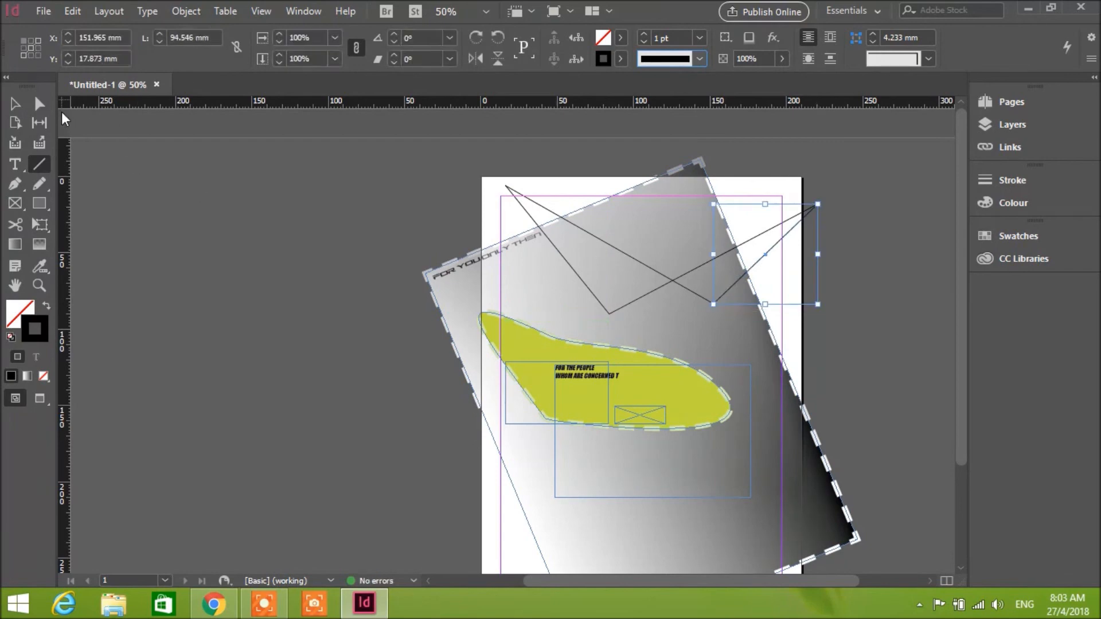
Give the roughly 108 mm line a teal fill of RGB 28, 205, 151 and rotate it by 12°.
click(12, 106)
click(597, 301)
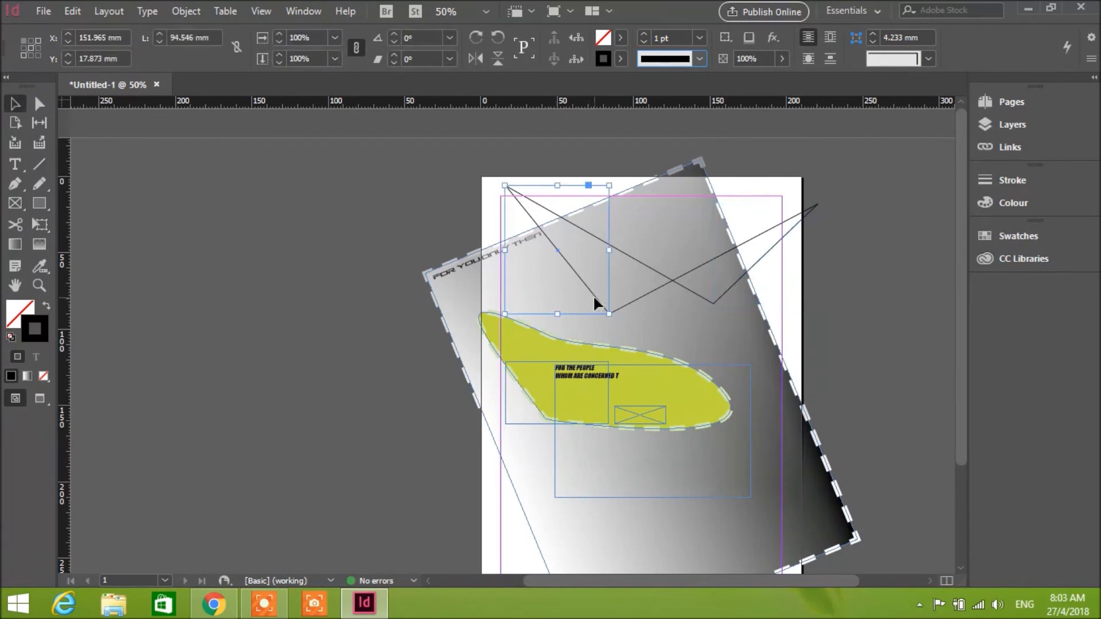
double_click(22, 312)
click(463, 245)
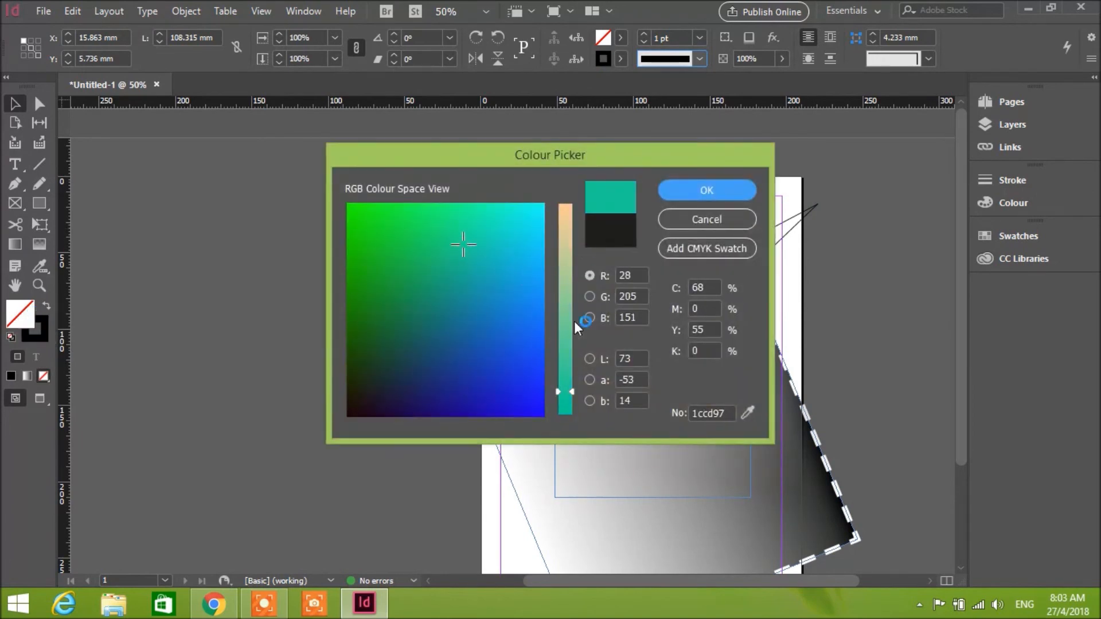
click(709, 191)
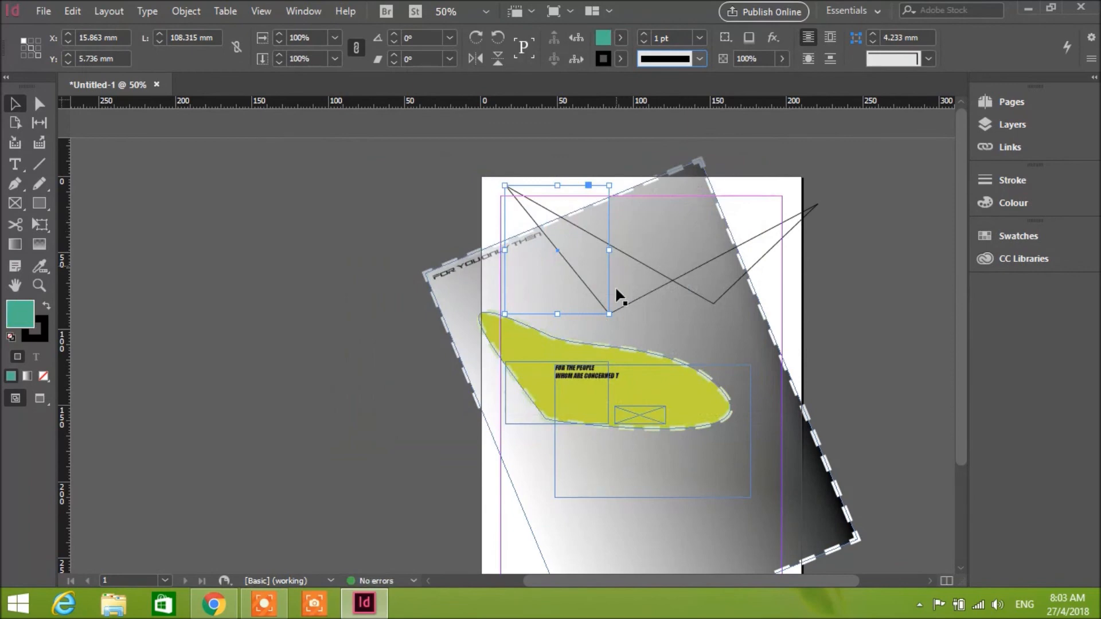
drag(621, 314, 654, 317)
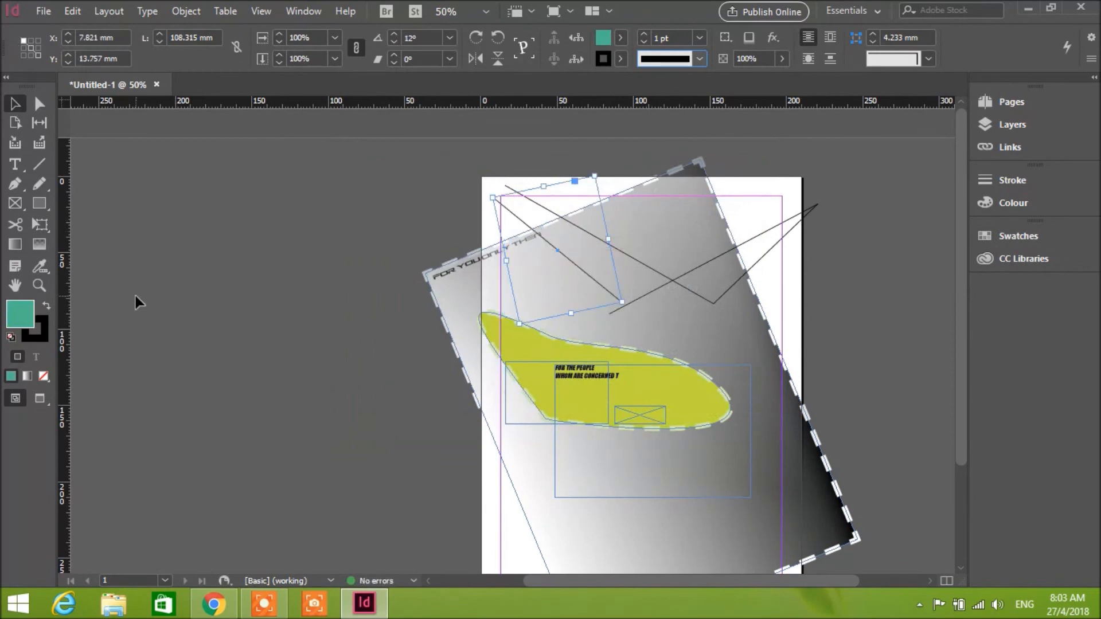
Draw a closed rounded Pencil shape about 103.6 × 79.9 mm over the green shape's right end and fill it with blue.
click(38, 185)
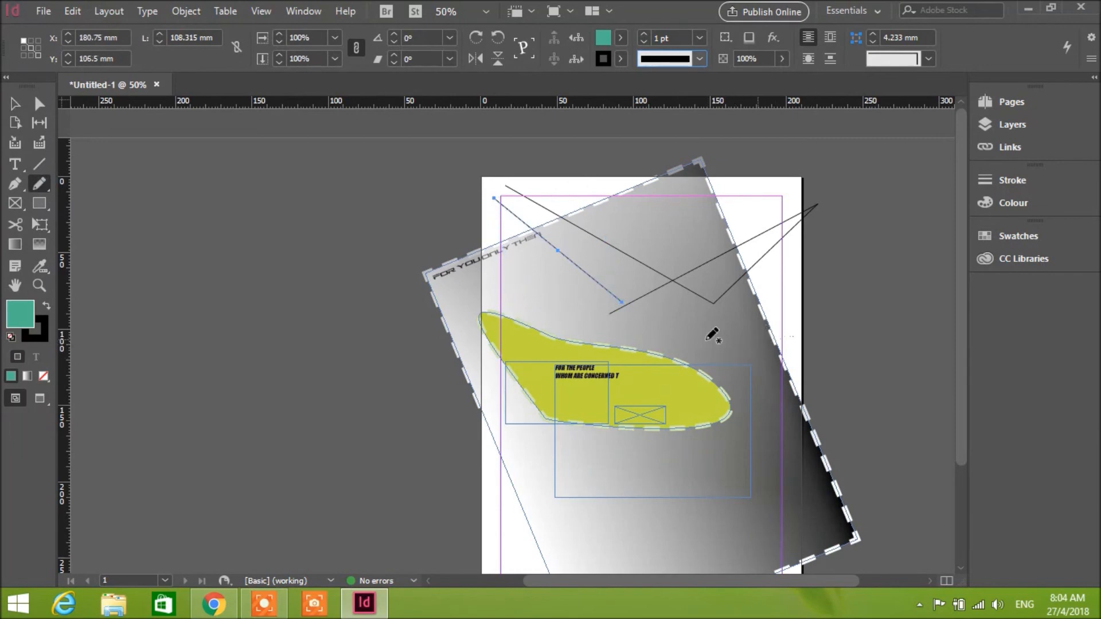
drag(803, 326, 796, 334)
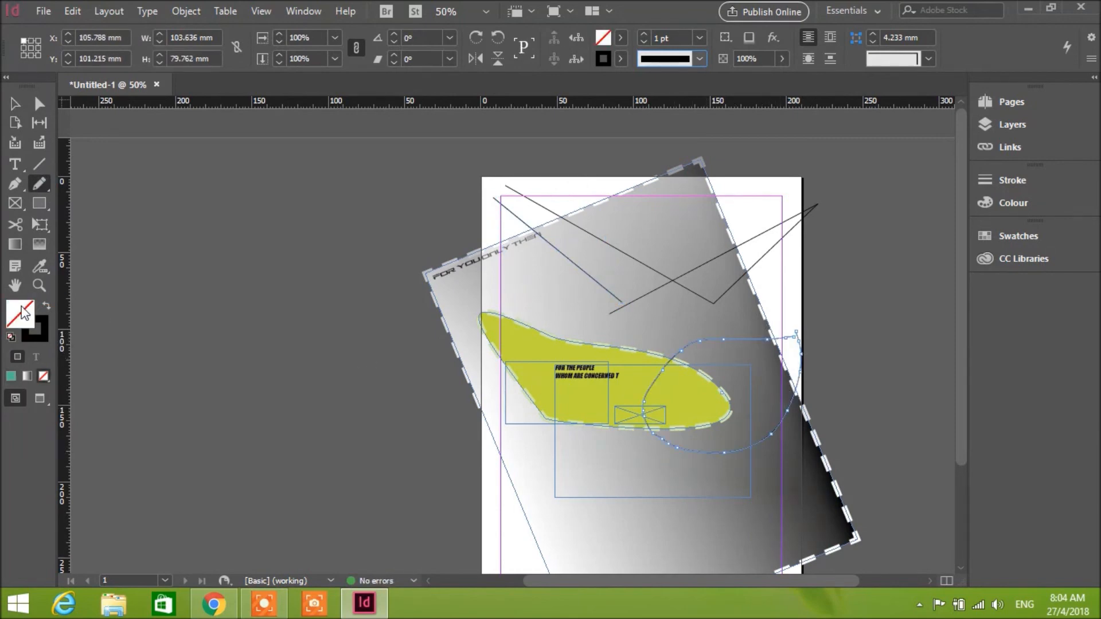
click(797, 331)
double_click(20, 315)
click(492, 350)
click(681, 190)
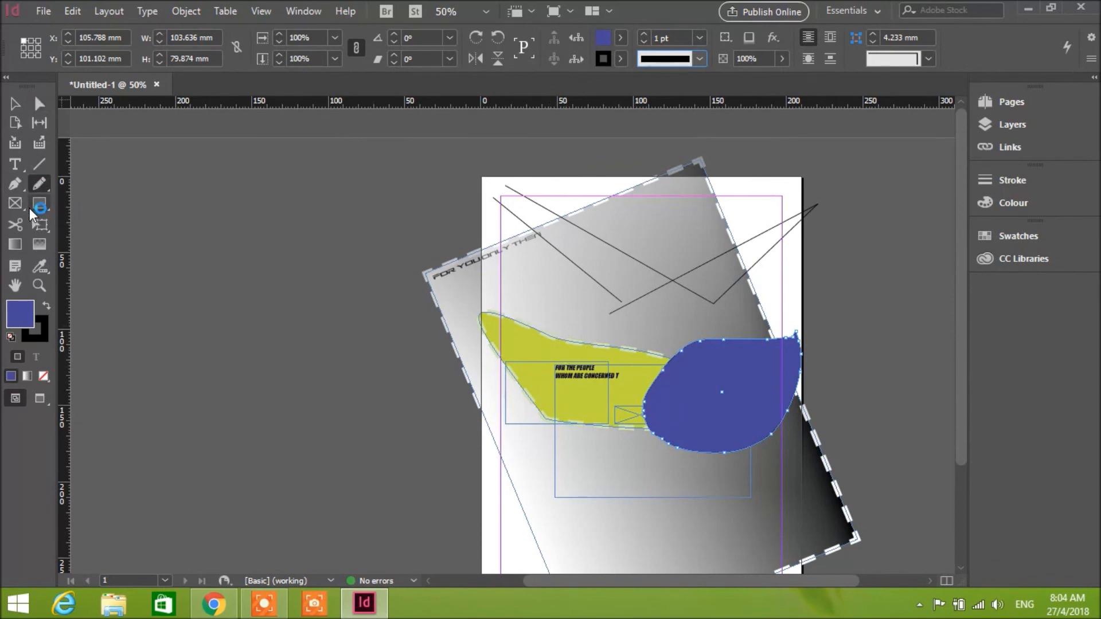
Draw a rectangle about 50.8 × 34.5 mm at X 83.5 mm, Y 28.5 mm and fill it with green.
click(39, 203)
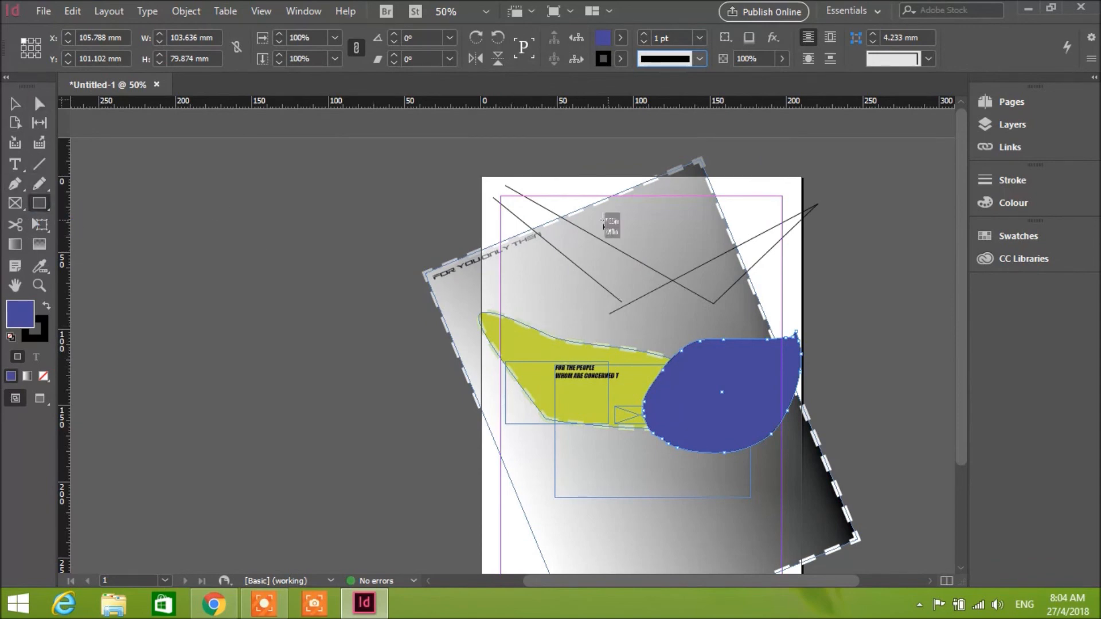
drag(609, 221, 686, 273)
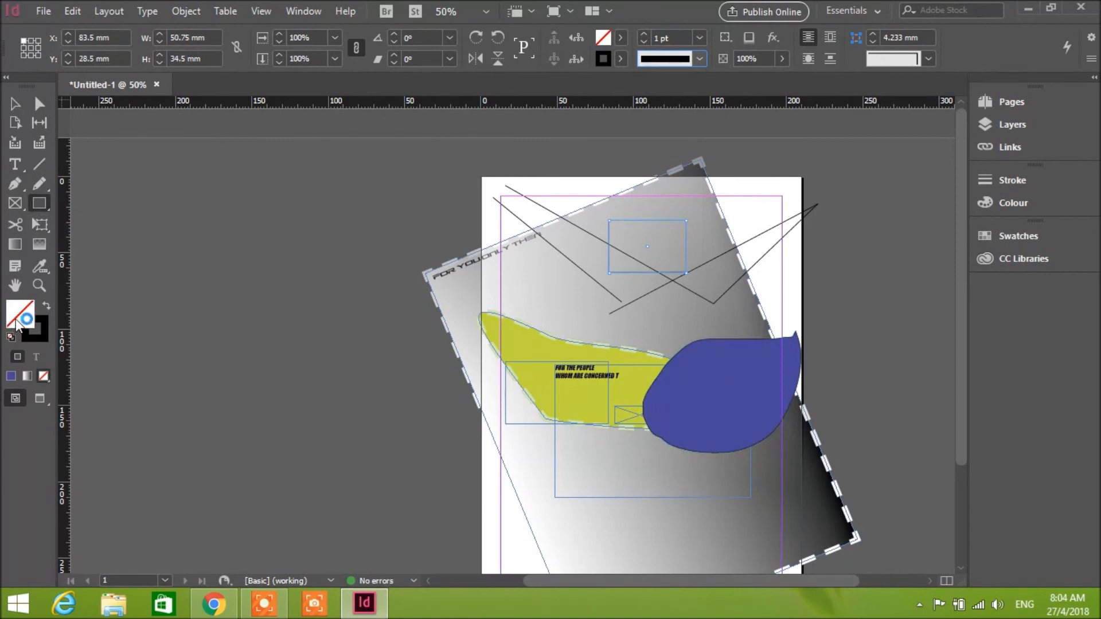
double_click(18, 319)
drag(380, 300, 430, 253)
click(721, 194)
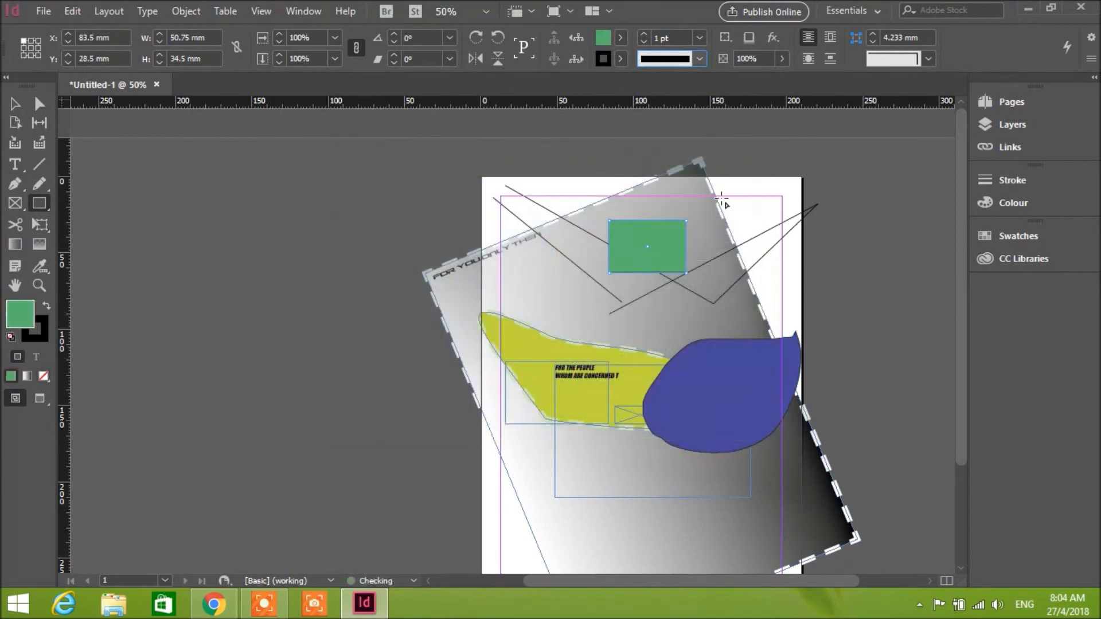
Enlarge the green rectangle to about 128.1 × 127.8 mm, with its upper left corner at X 50 mm, Y 28.5 mm.
click(15, 103)
drag(606, 272, 557, 415)
drag(687, 318, 753, 317)
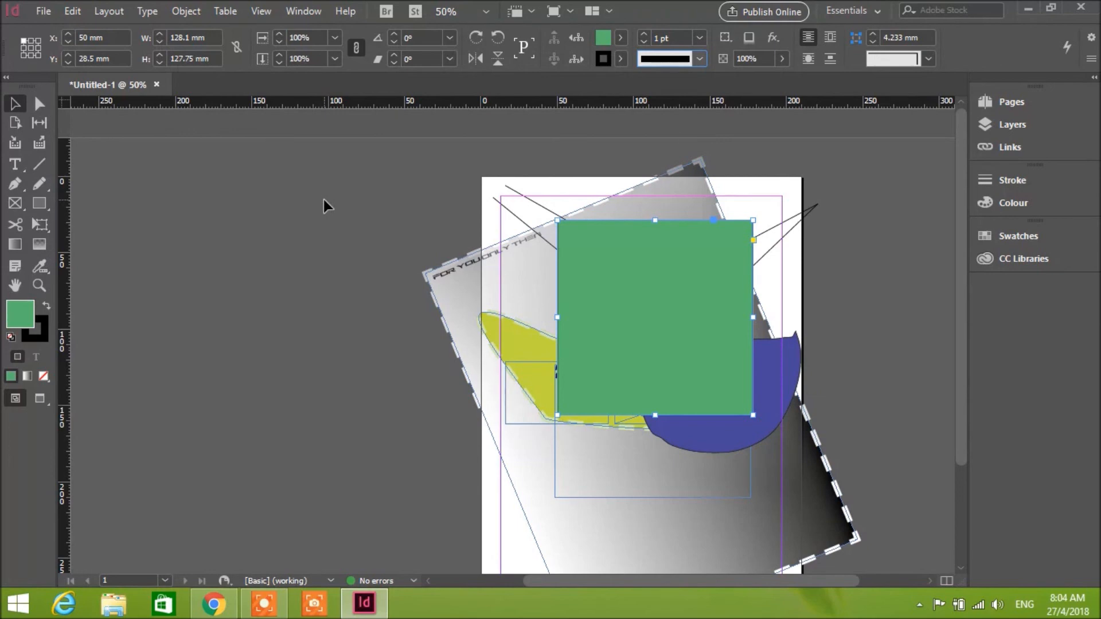
Select all the frames, lines and shapes on the page and delete them.
drag(337, 192, 858, 497)
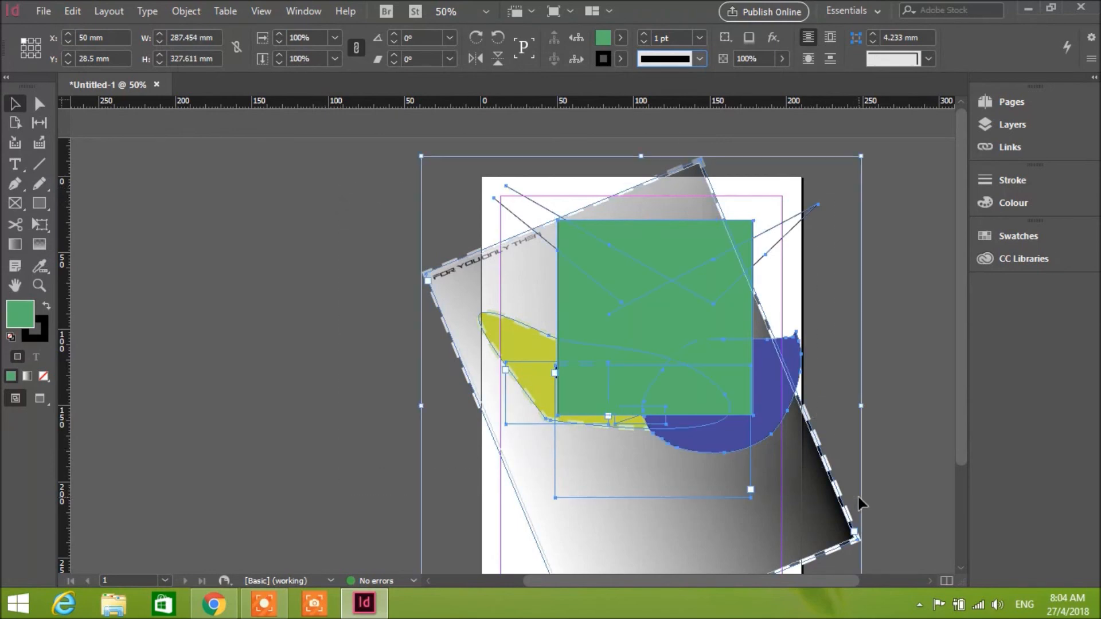
key(Delete)
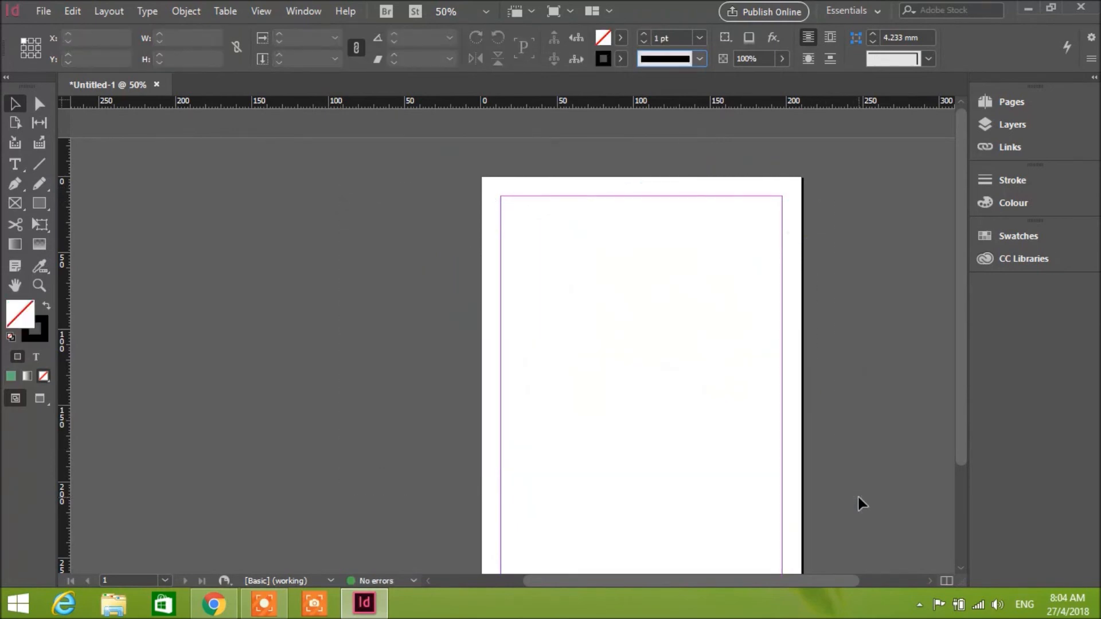
drag(626, 579, 639, 582)
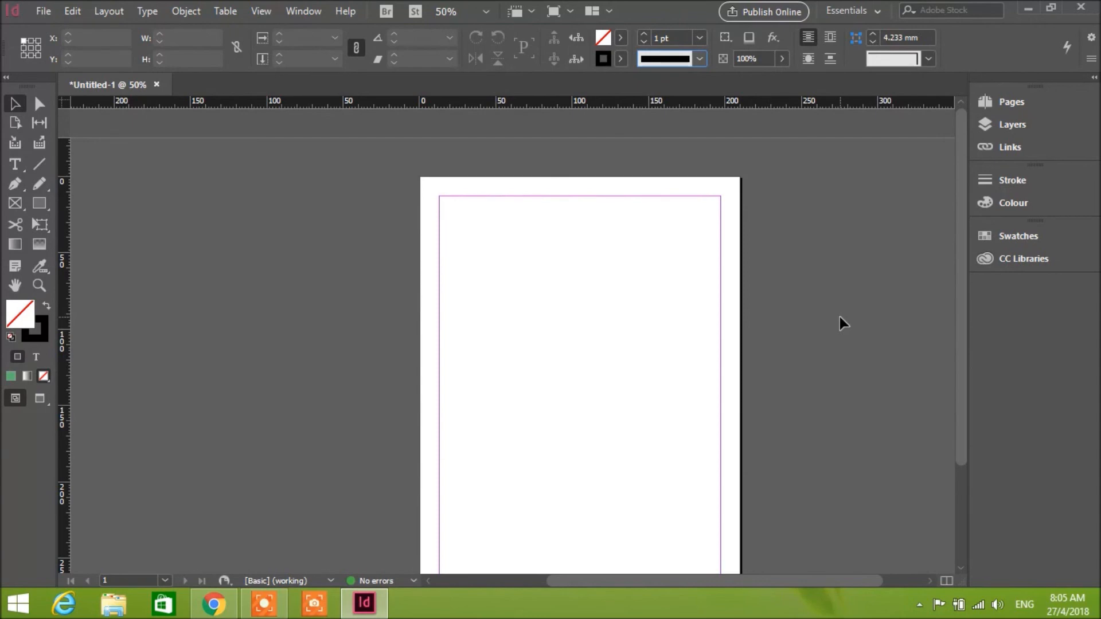
click(41, 9)
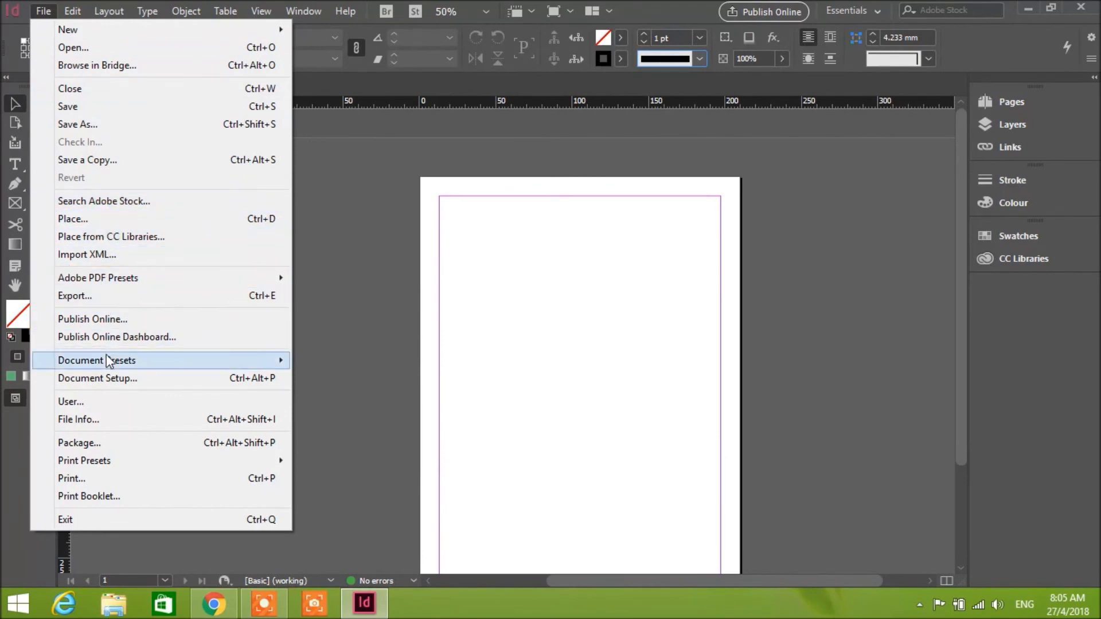
click(107, 109)
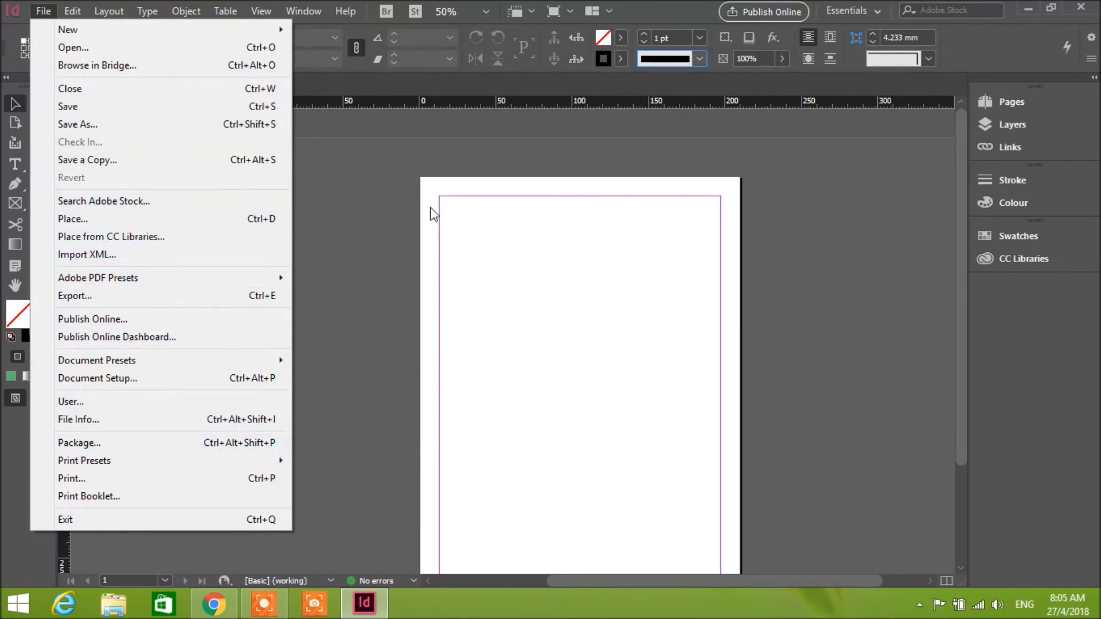
click(377, 154)
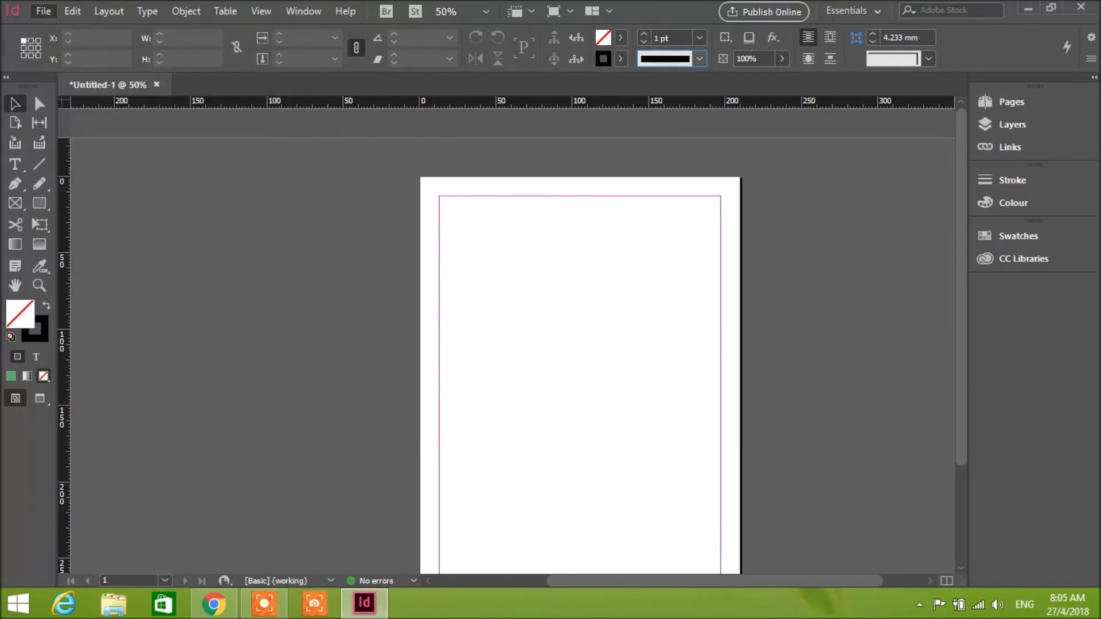